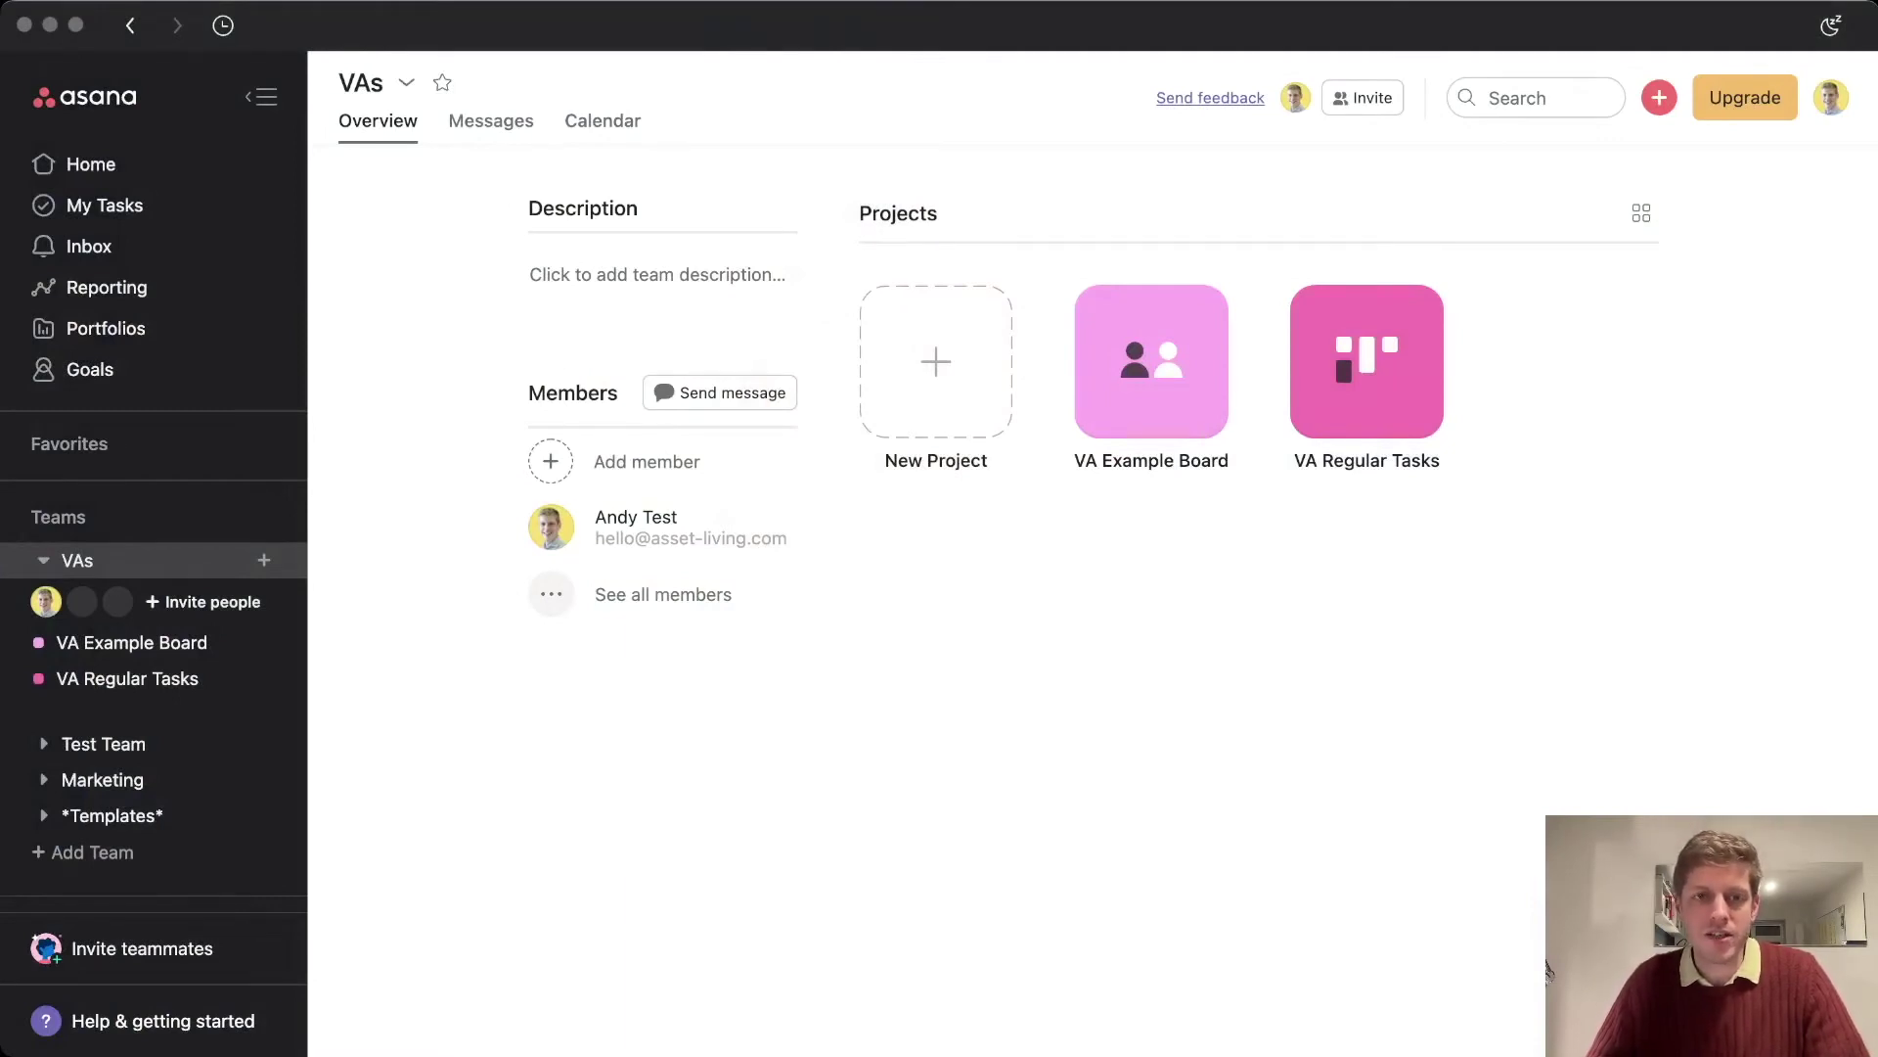
# Bring the Asana window showing the VAs team overview into focus
pyautogui.click(1547, 968)
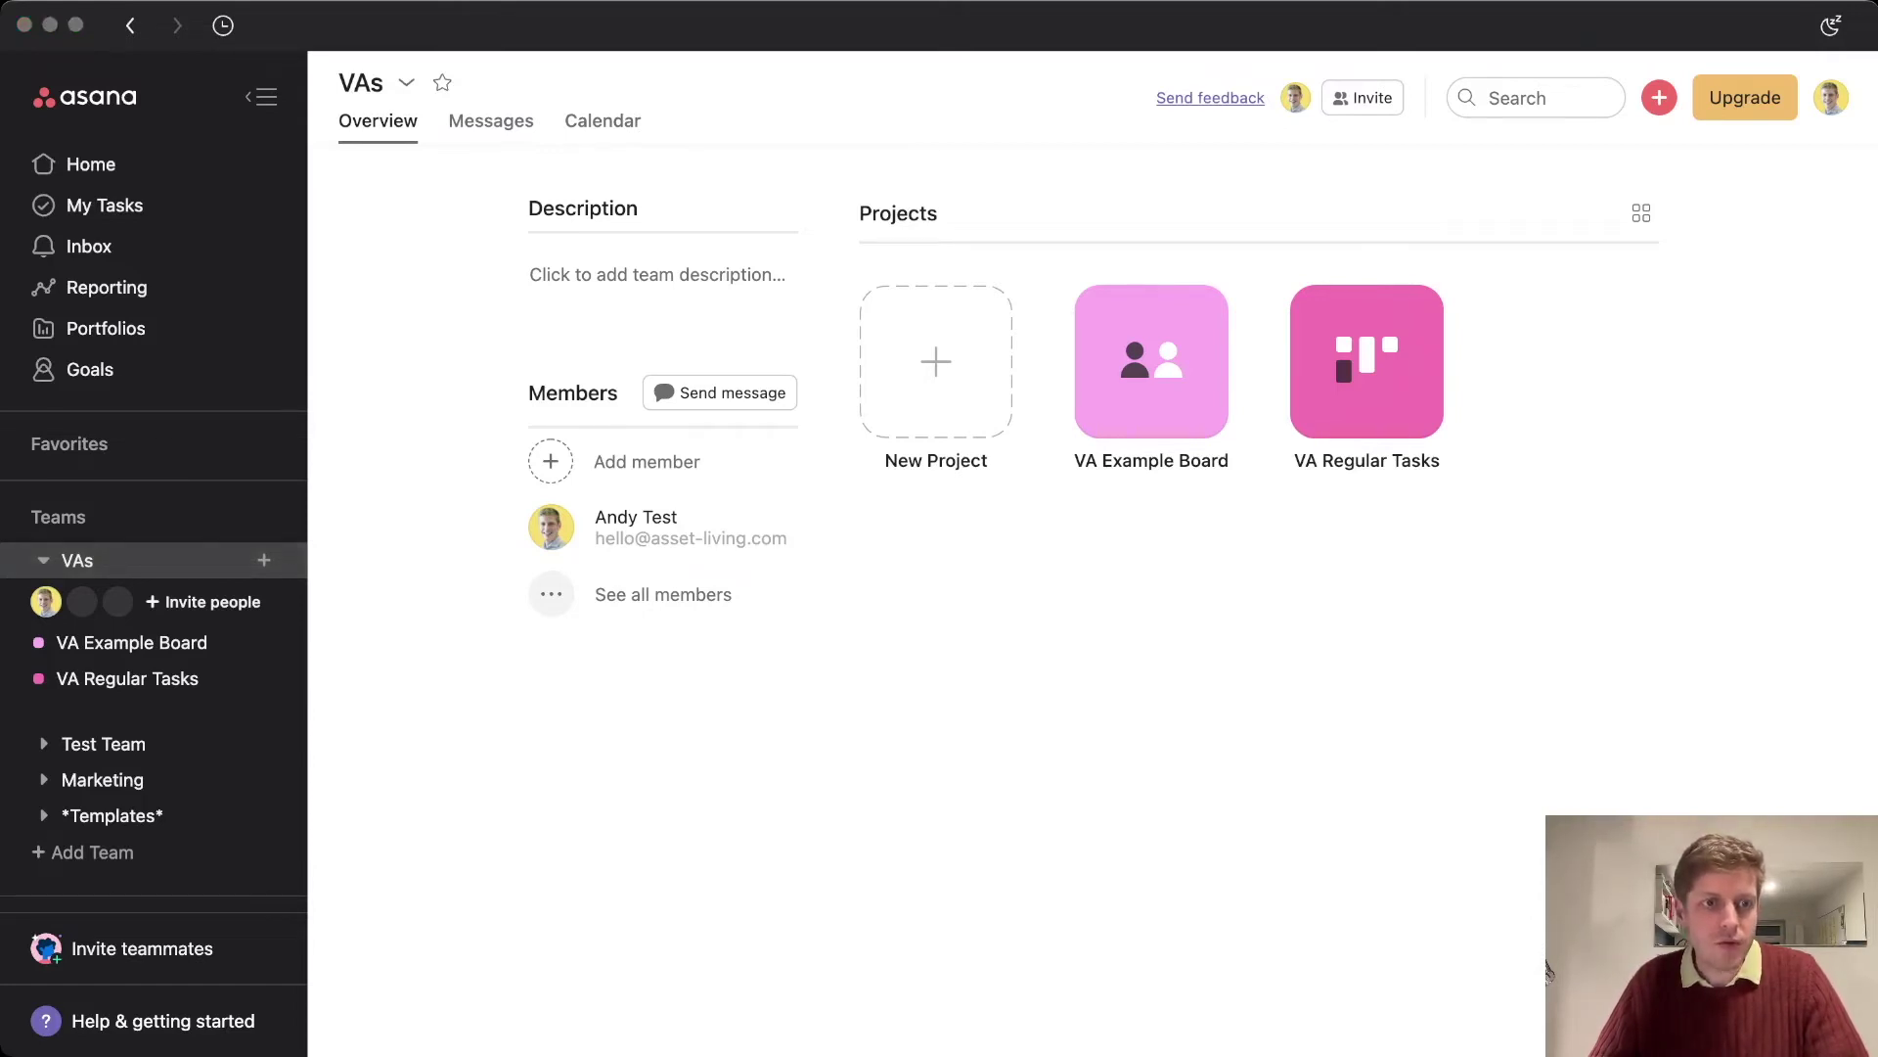
pyautogui.press('super+Tab')
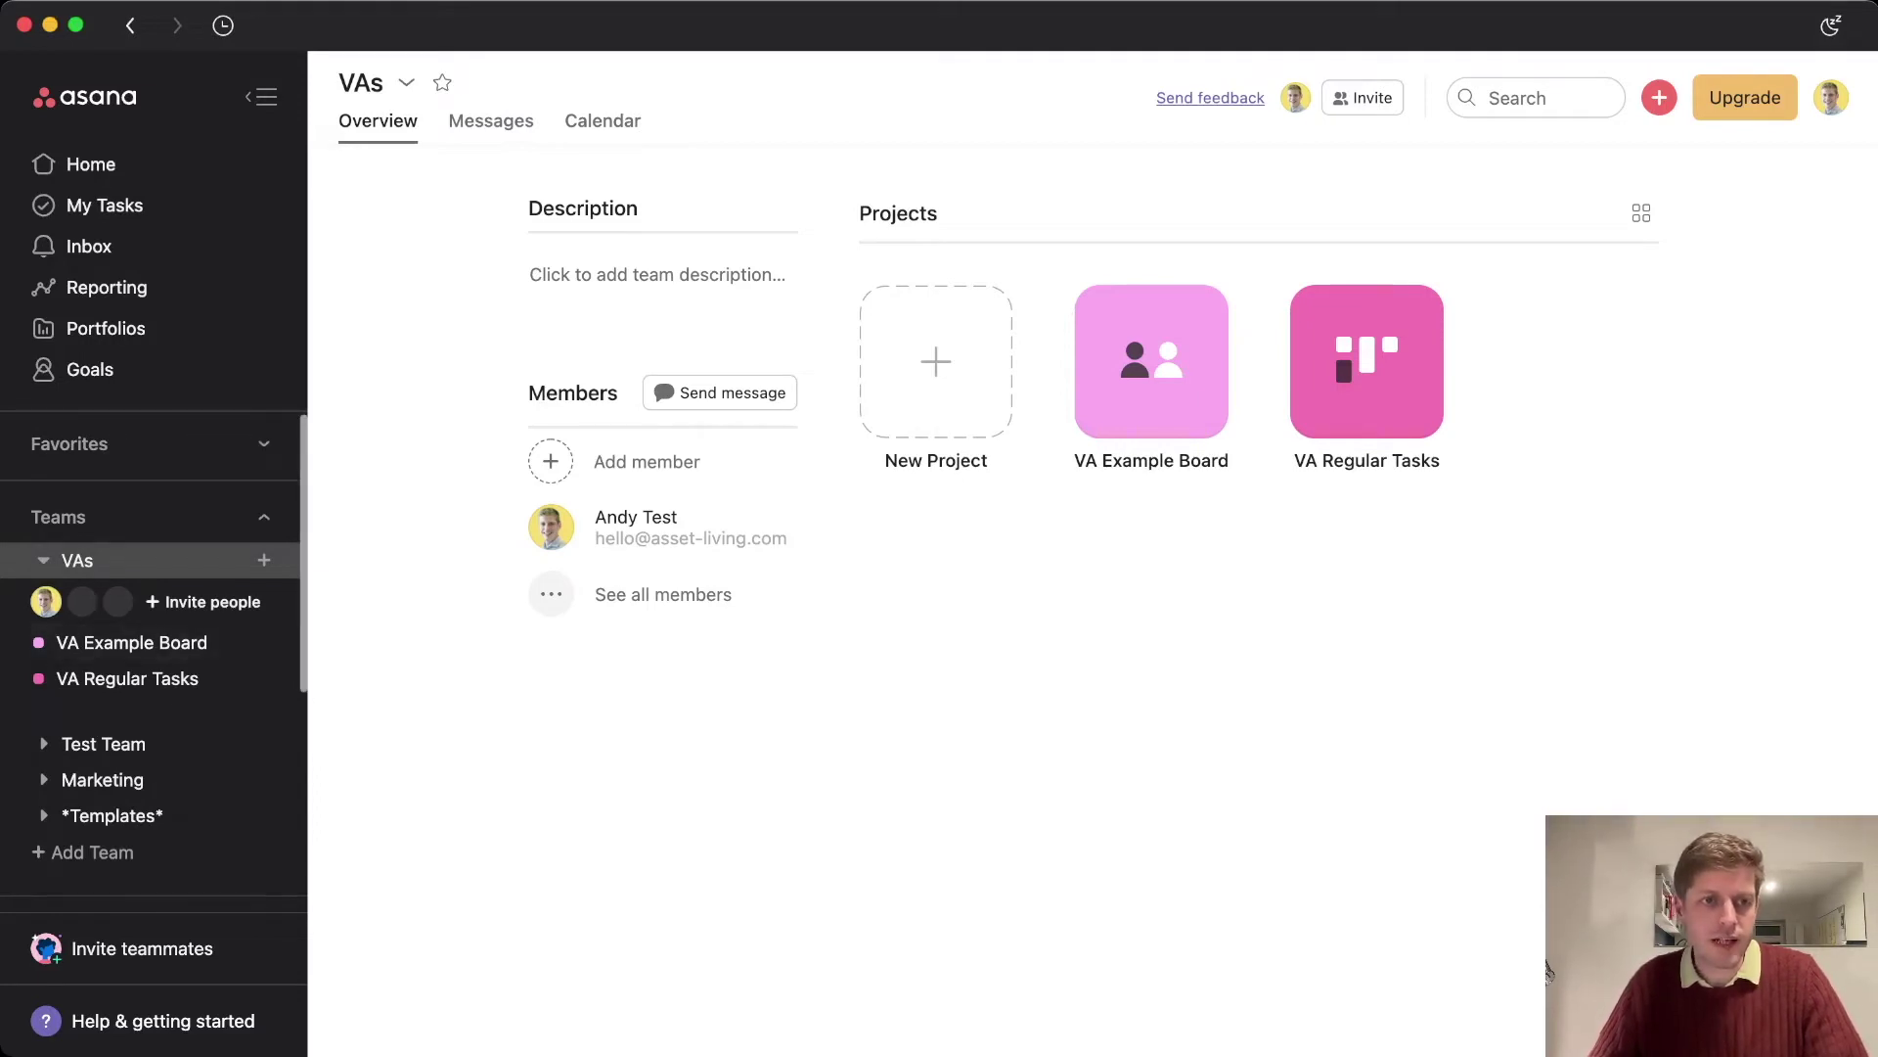
# Open the VAs team invitation form, remove the VA Example Board project, and switch to invite-by-link
pyautogui.click(203, 601)
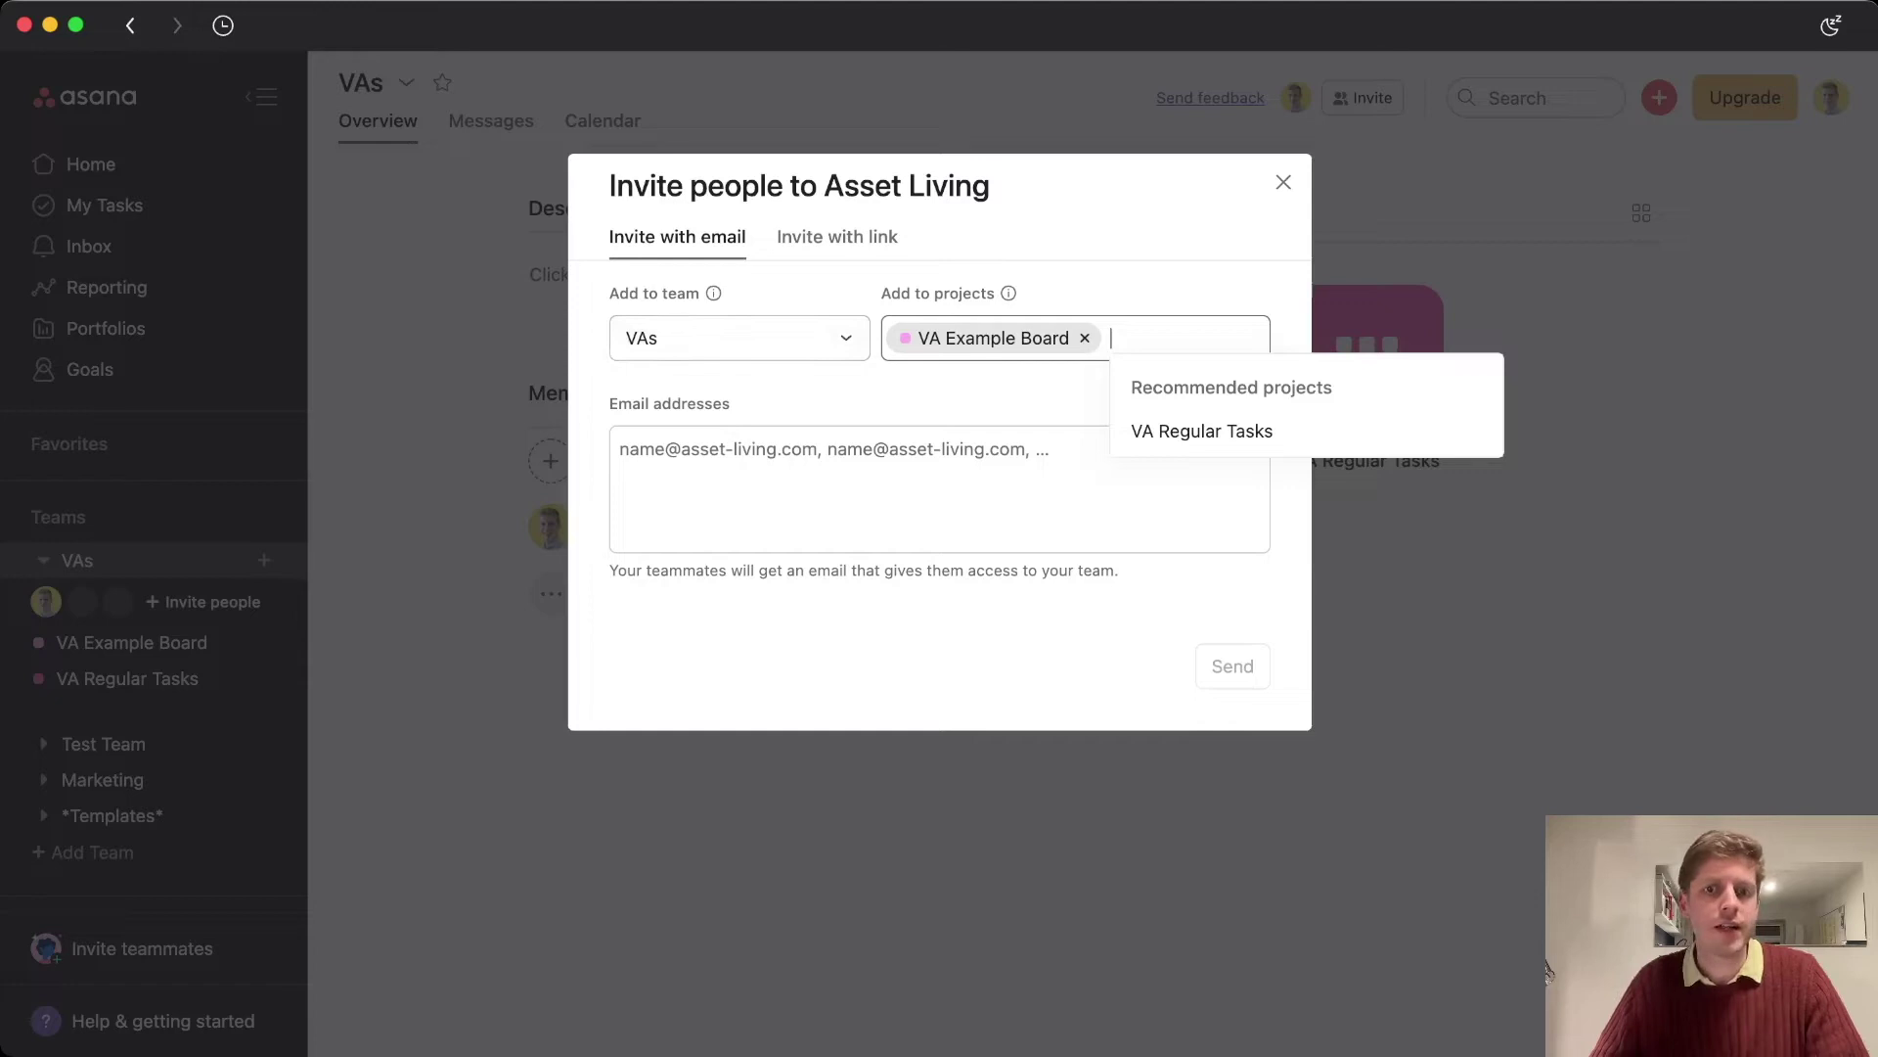
pyautogui.press('BackSpace')
pyautogui.press('BackSpace')
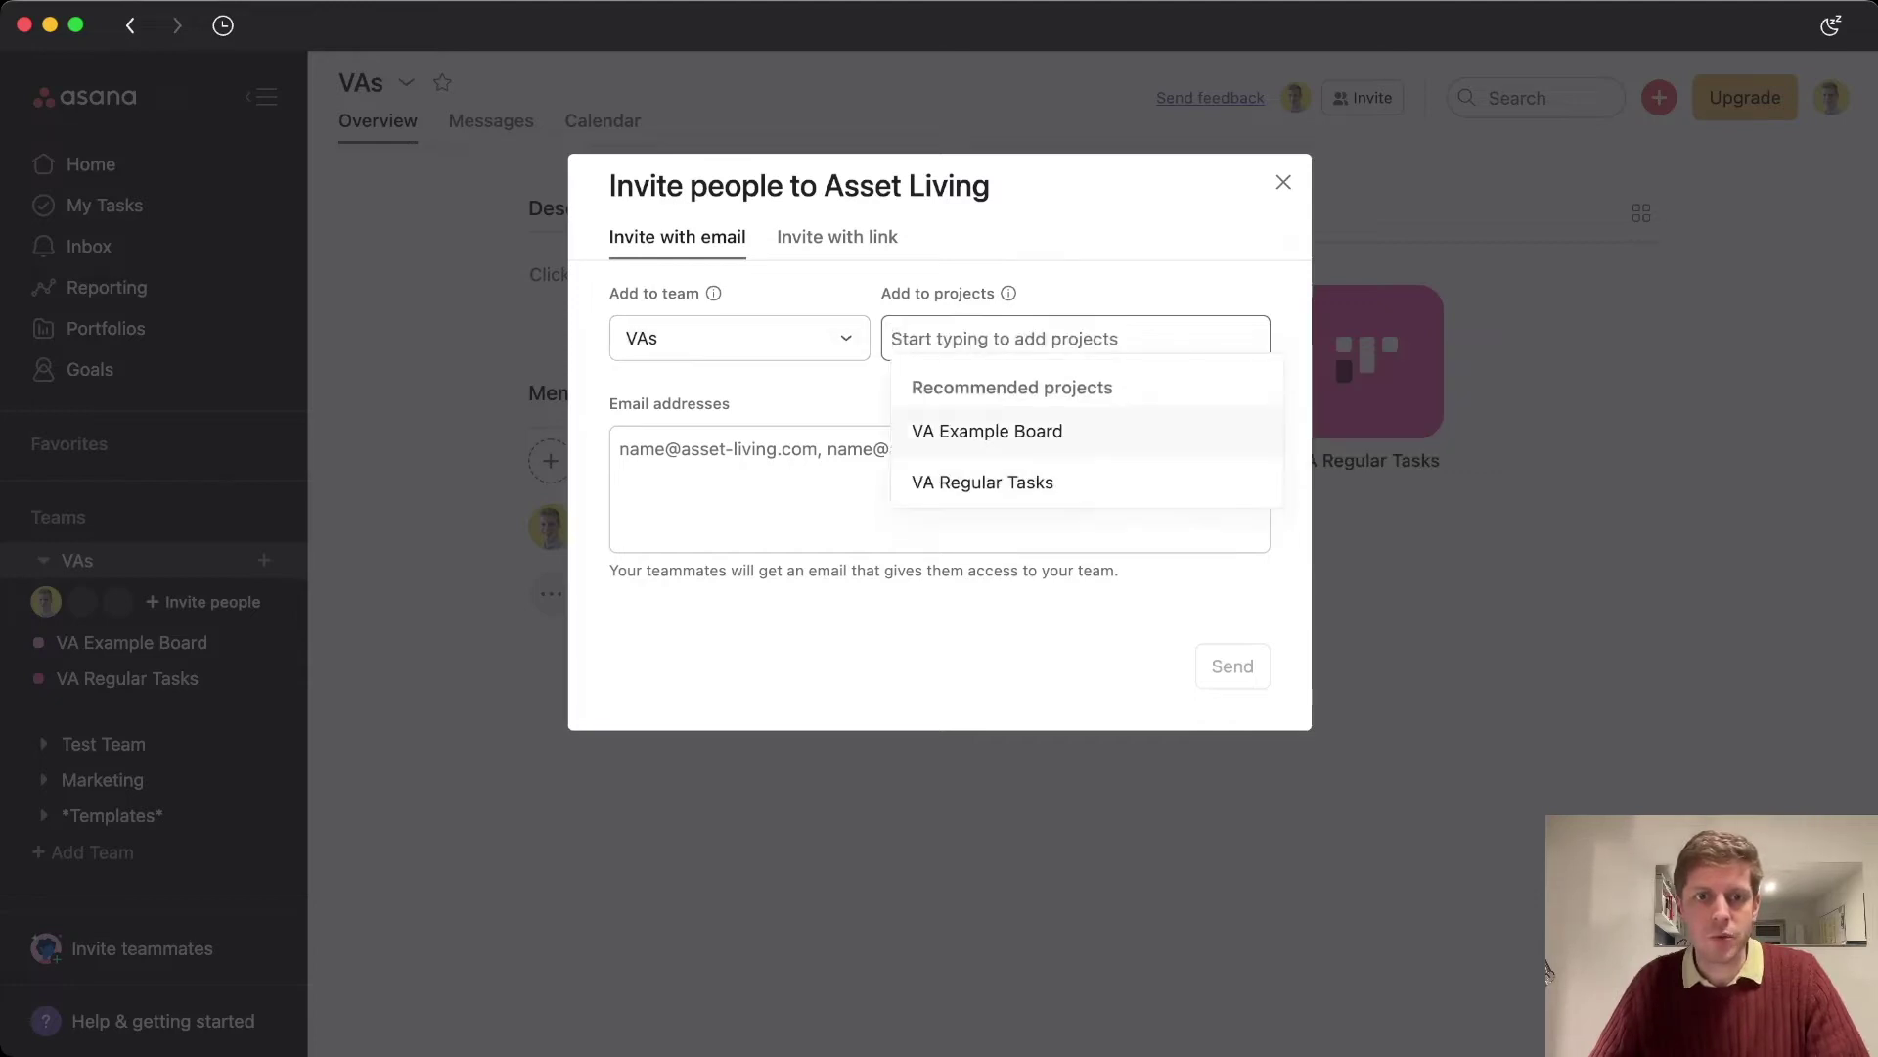
pyautogui.press('Tab')
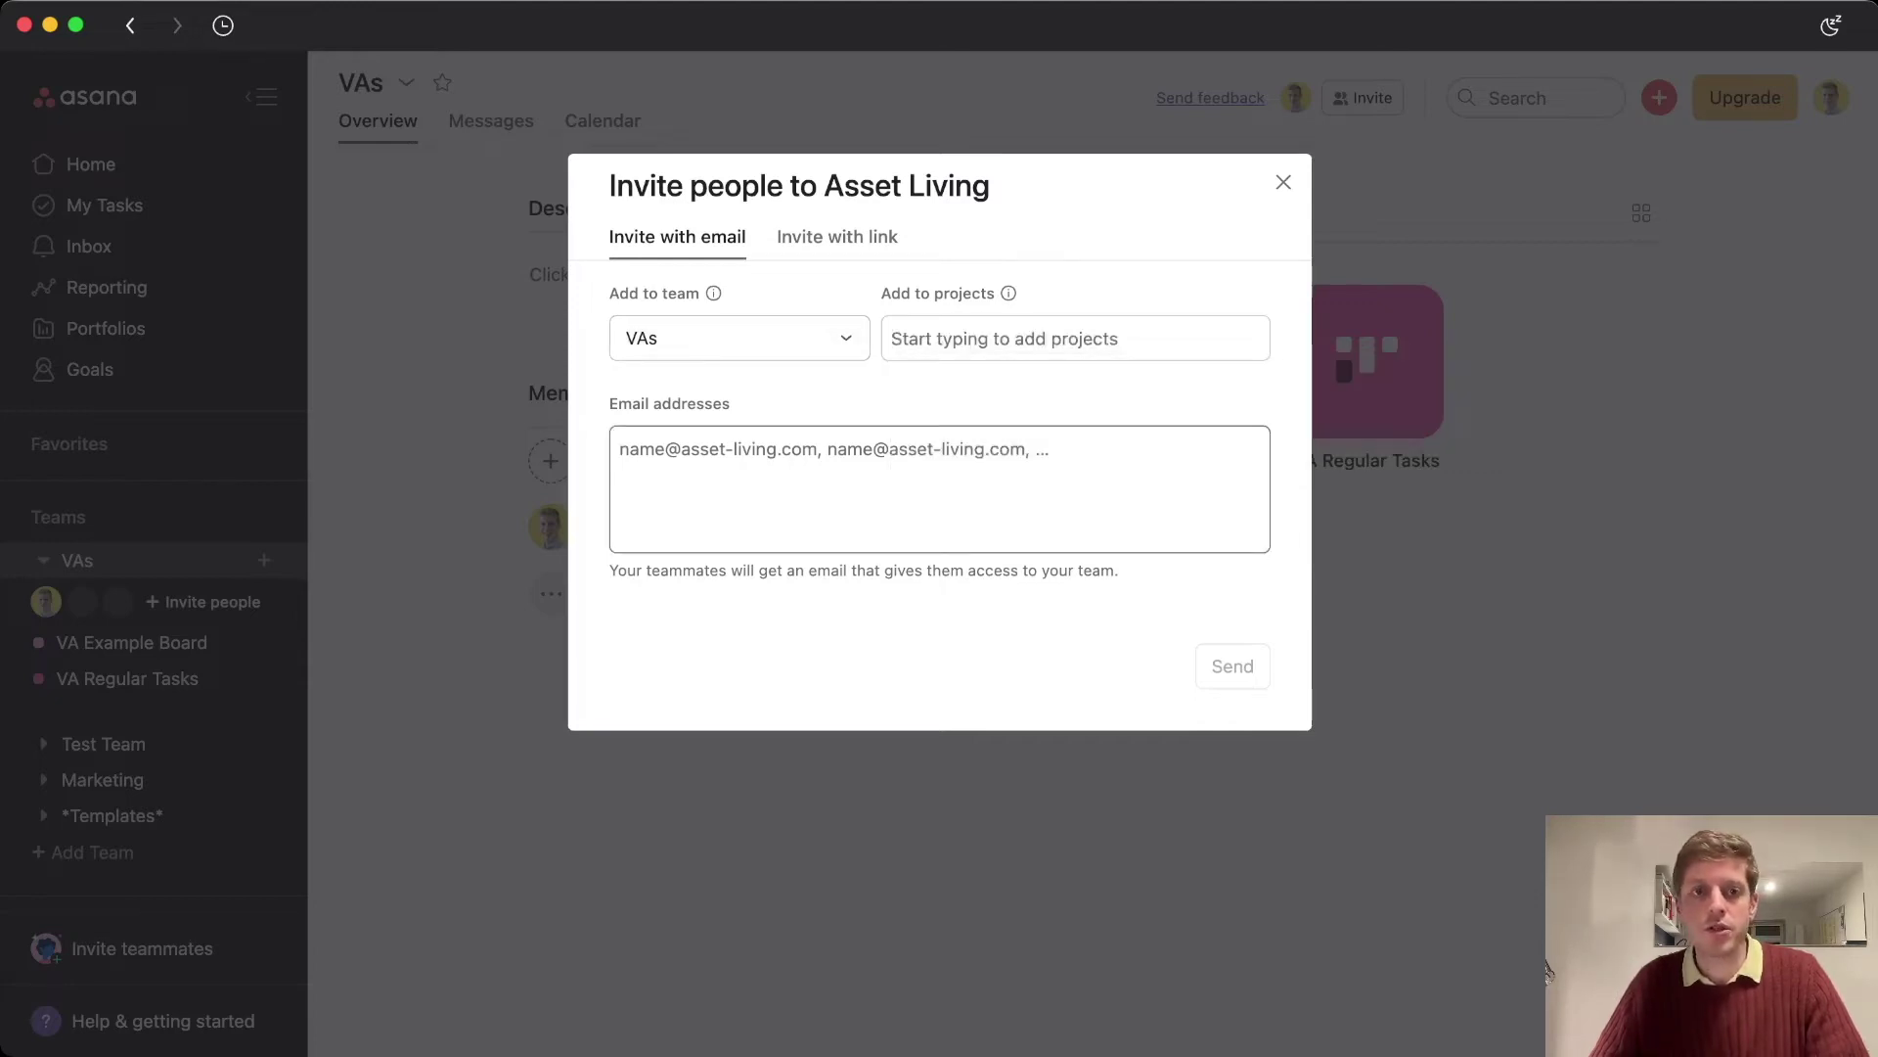
pyautogui.write('acgaugh')
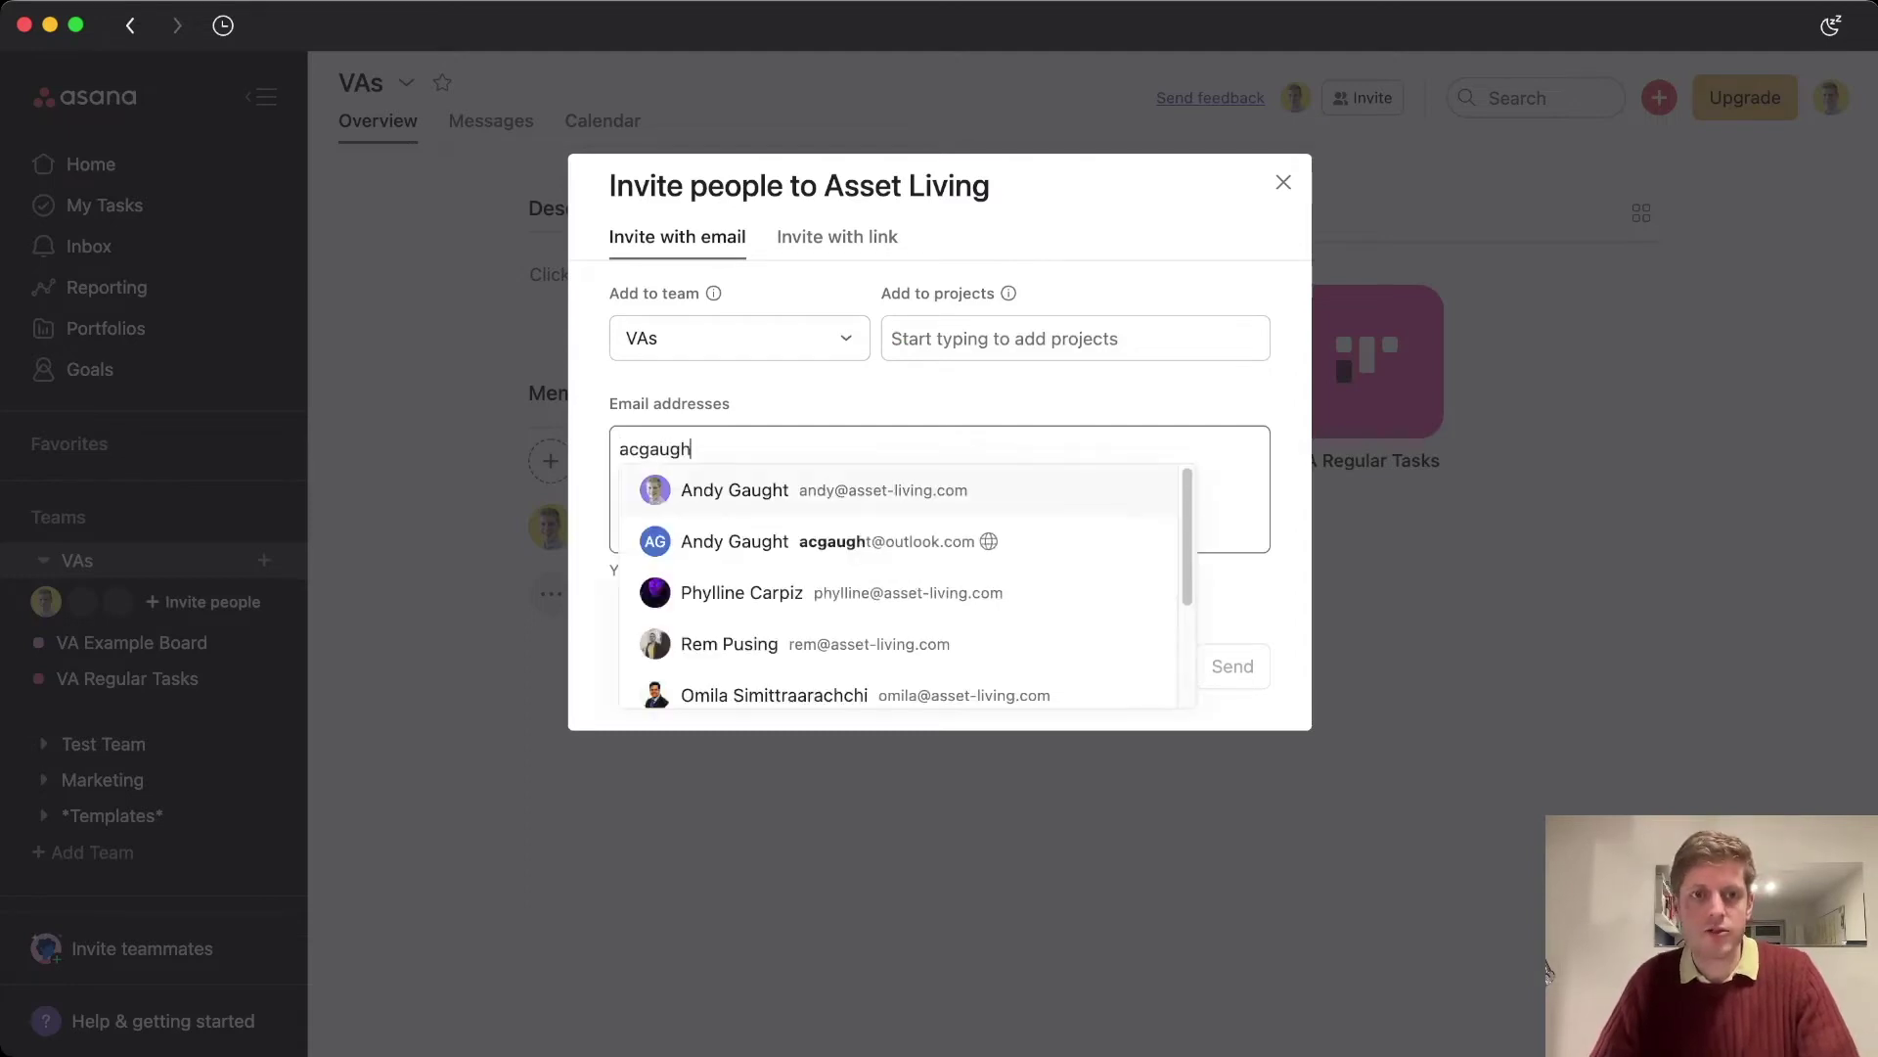
pyautogui.press('BackSpace')
pyautogui.press('BackSpace')
pyautogui.press('BackSpace')
pyautogui.press('BackSpace')
pyautogui.press('BackSpace')
pyautogui.press('BackSpace')
pyautogui.press('BackSpace')
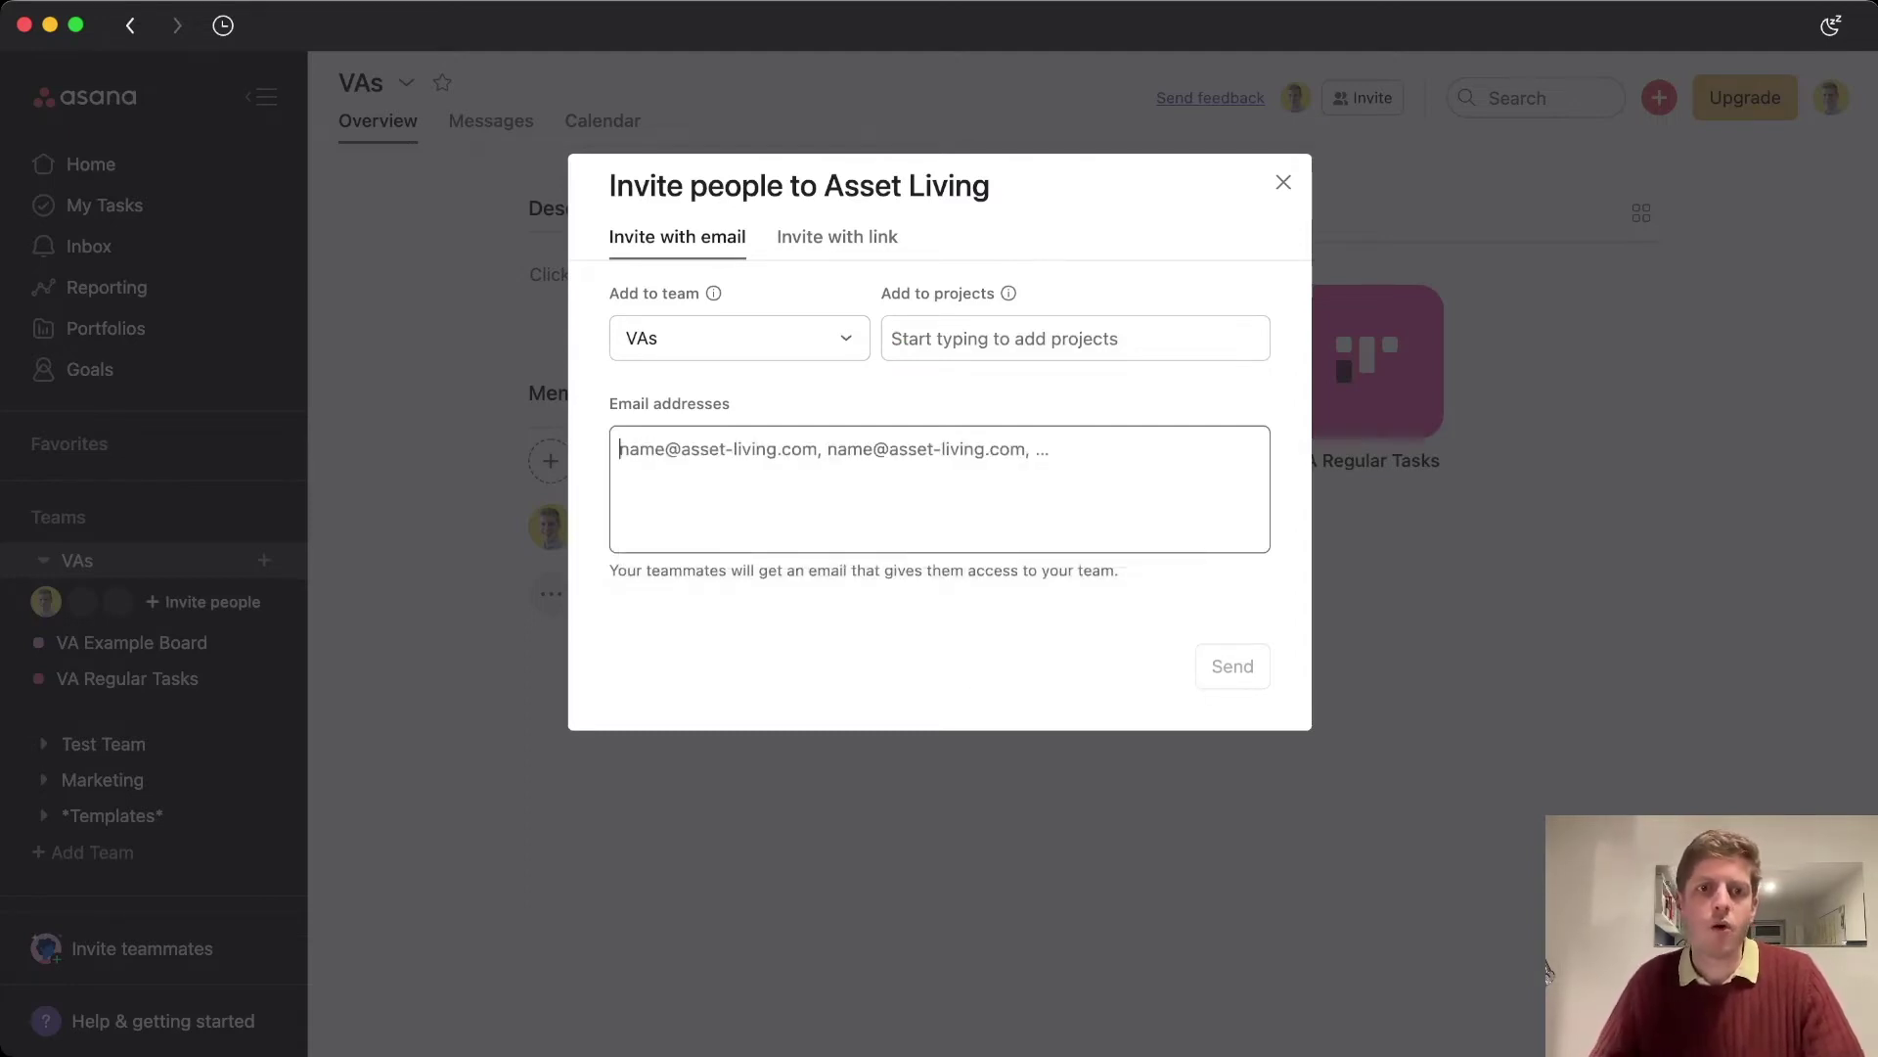
pyautogui.hotkey('shift', 'Tab')
pyautogui.press('Right')
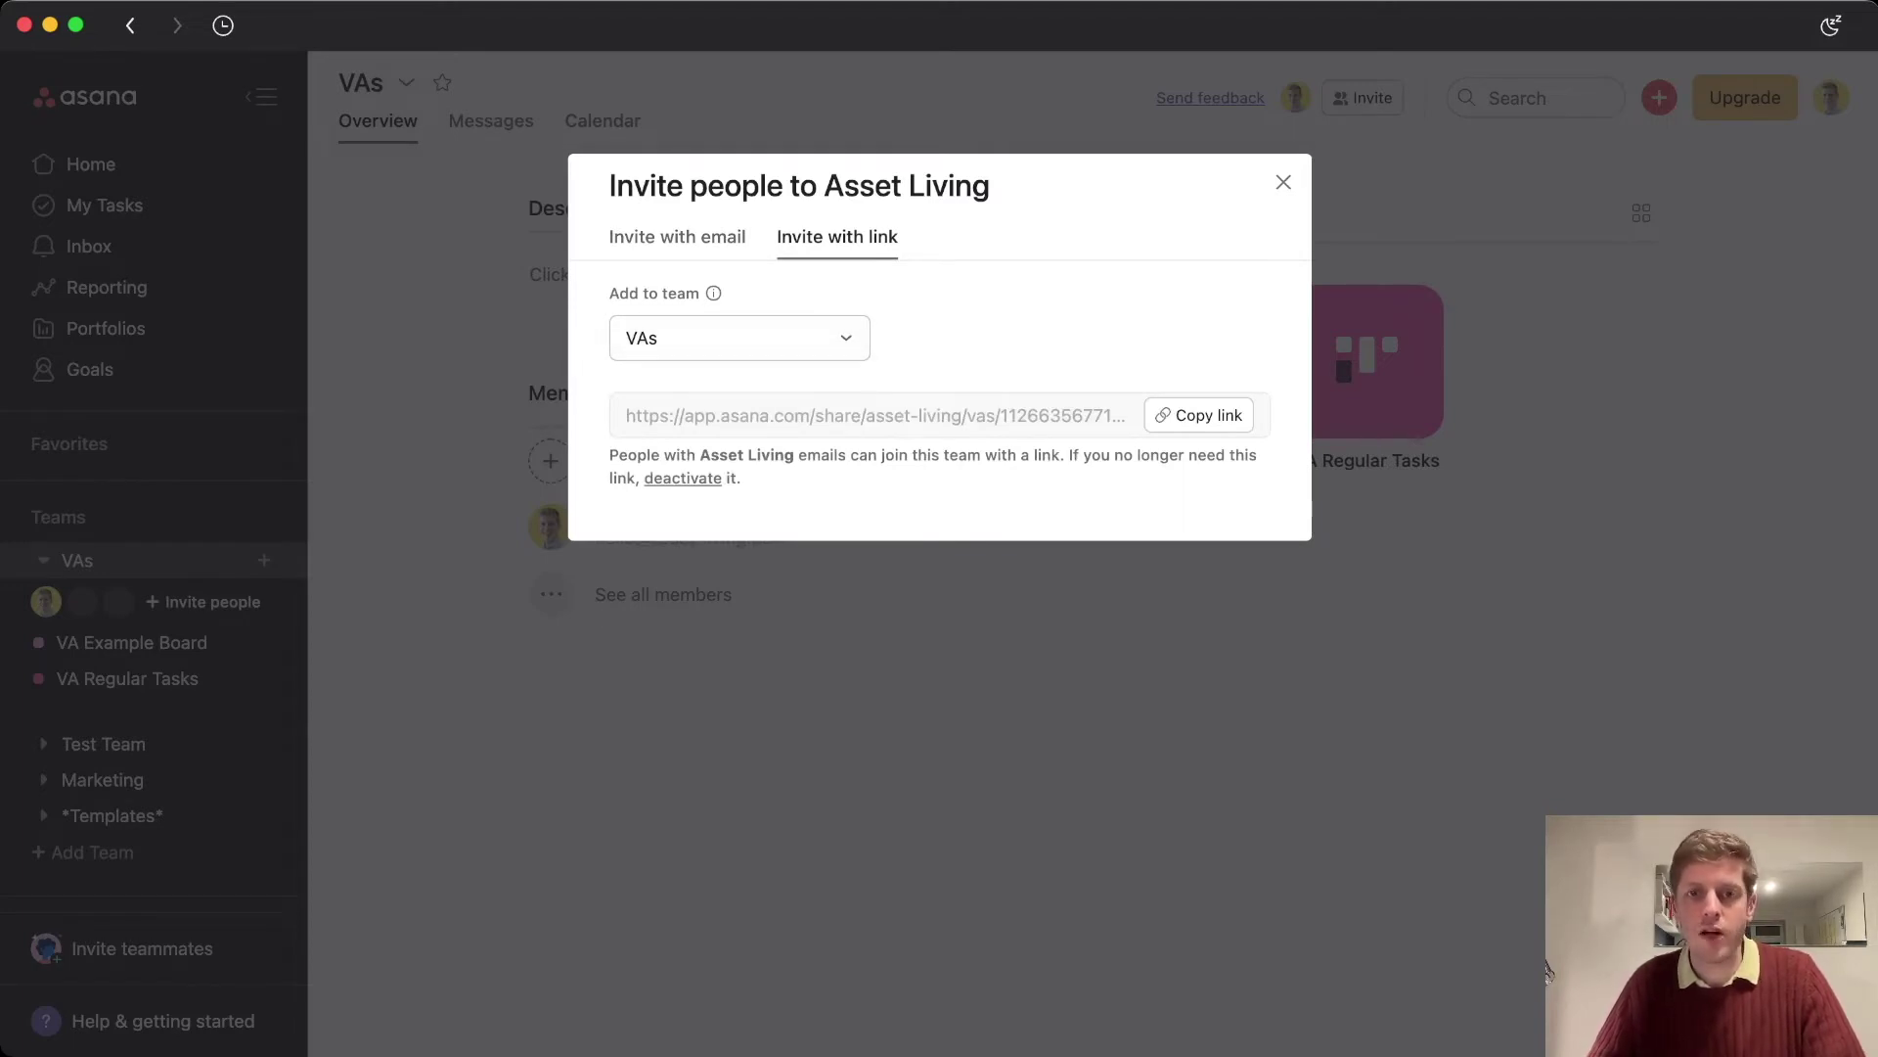
# Close and reopen the invitation form, then dismiss it without inviting anyone
pyautogui.press('Escape')
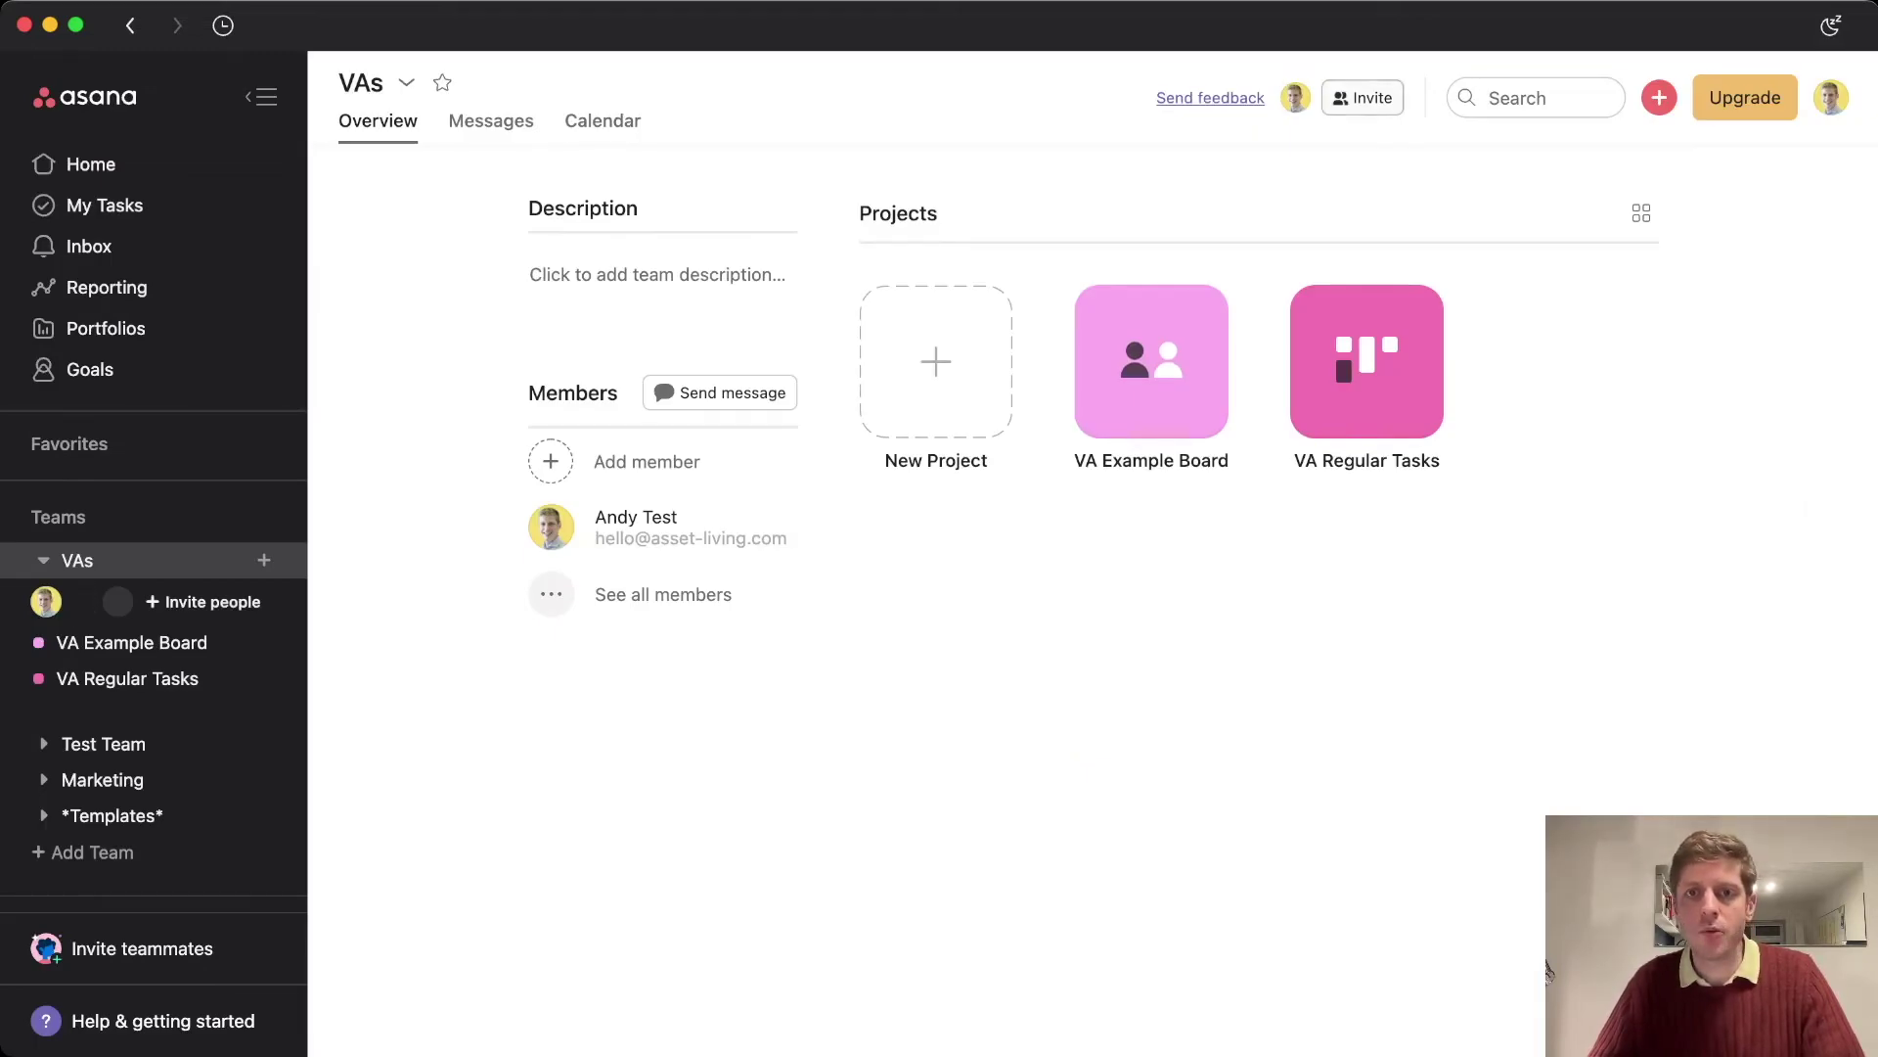
pyautogui.click(1363, 98)
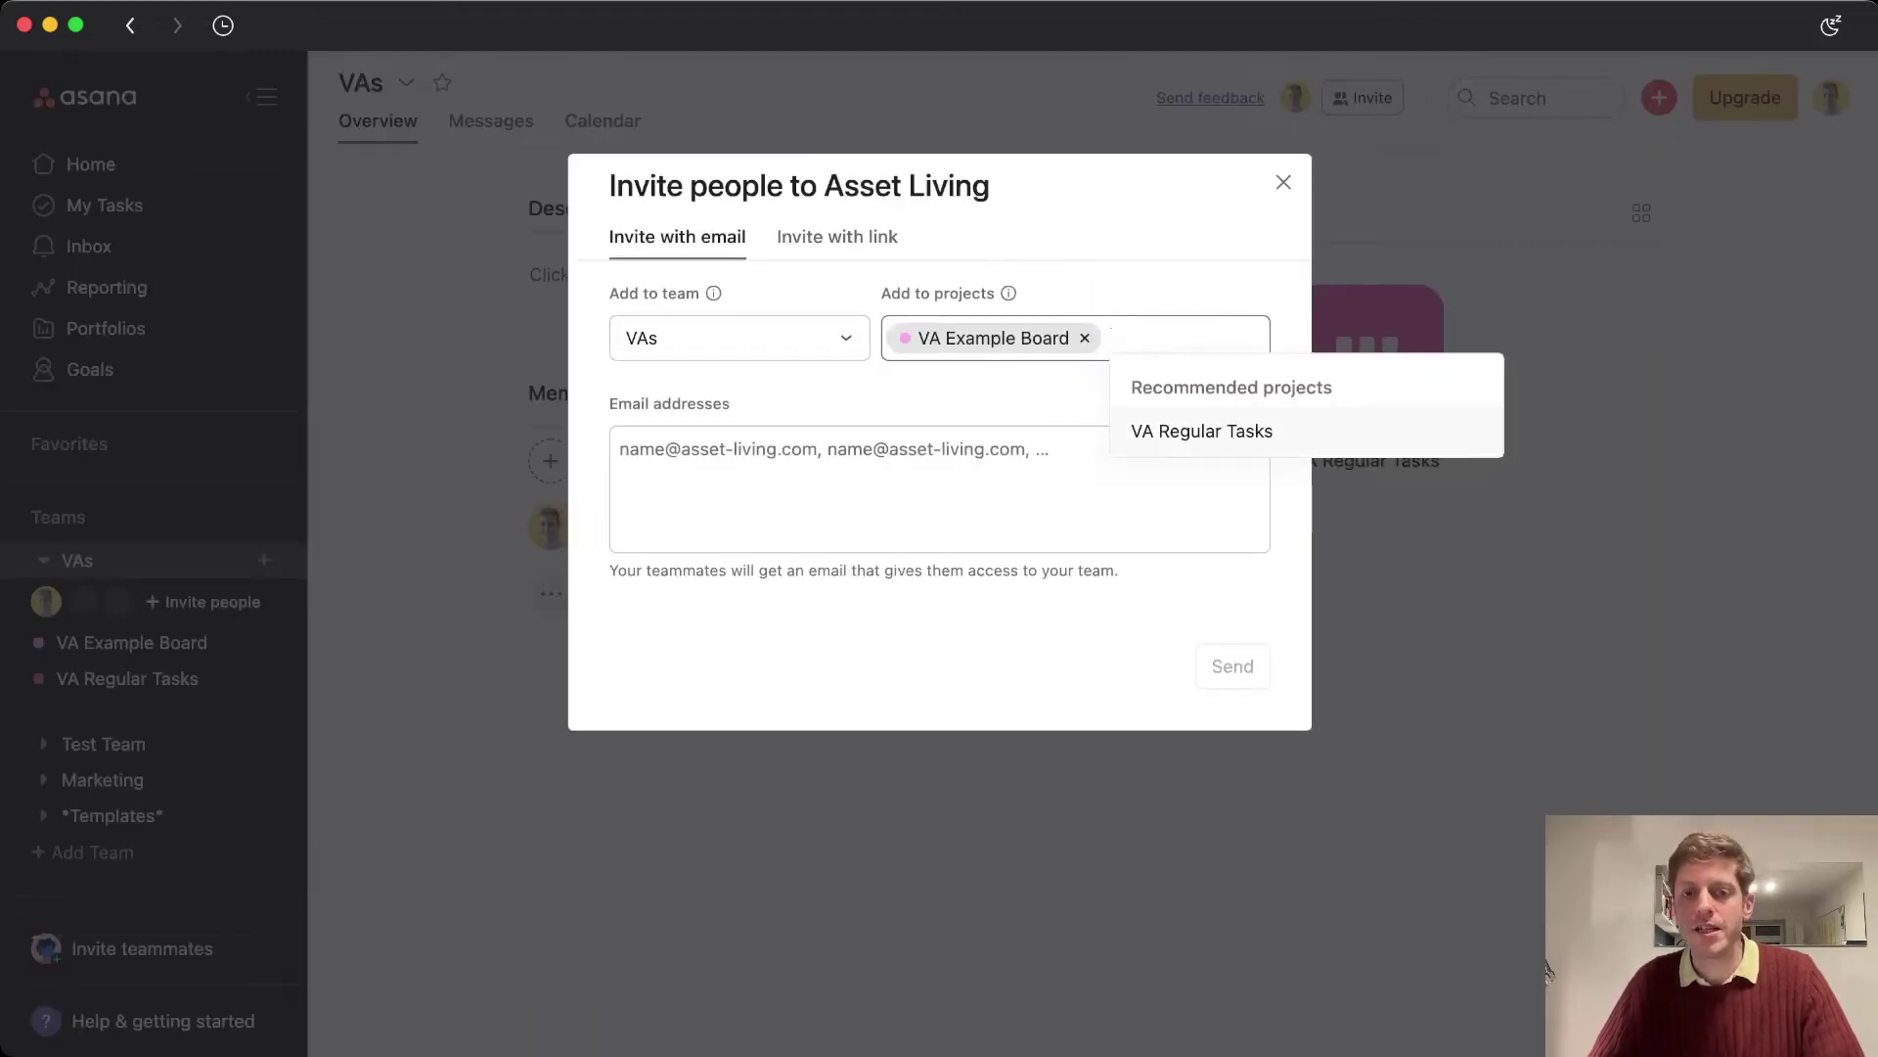
pyautogui.press('Escape')
pyautogui.press('Tab')
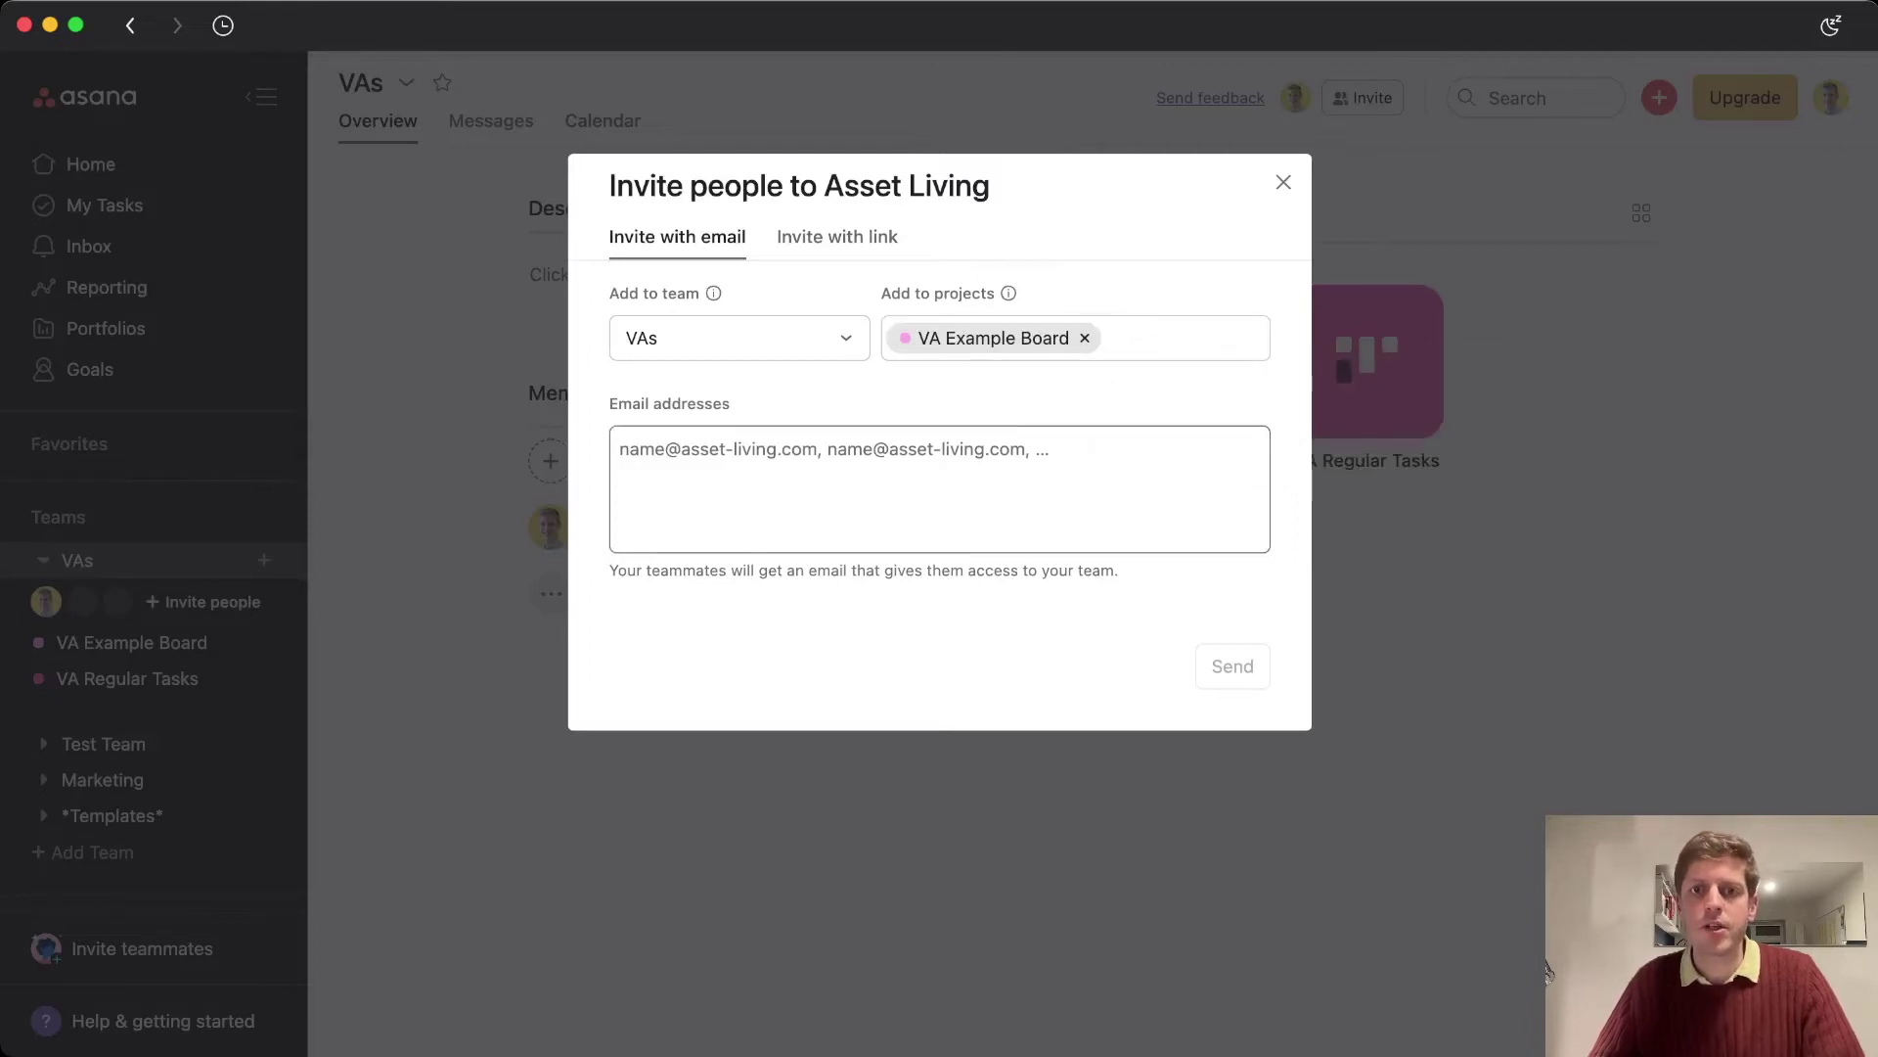
pyautogui.press('Escape')
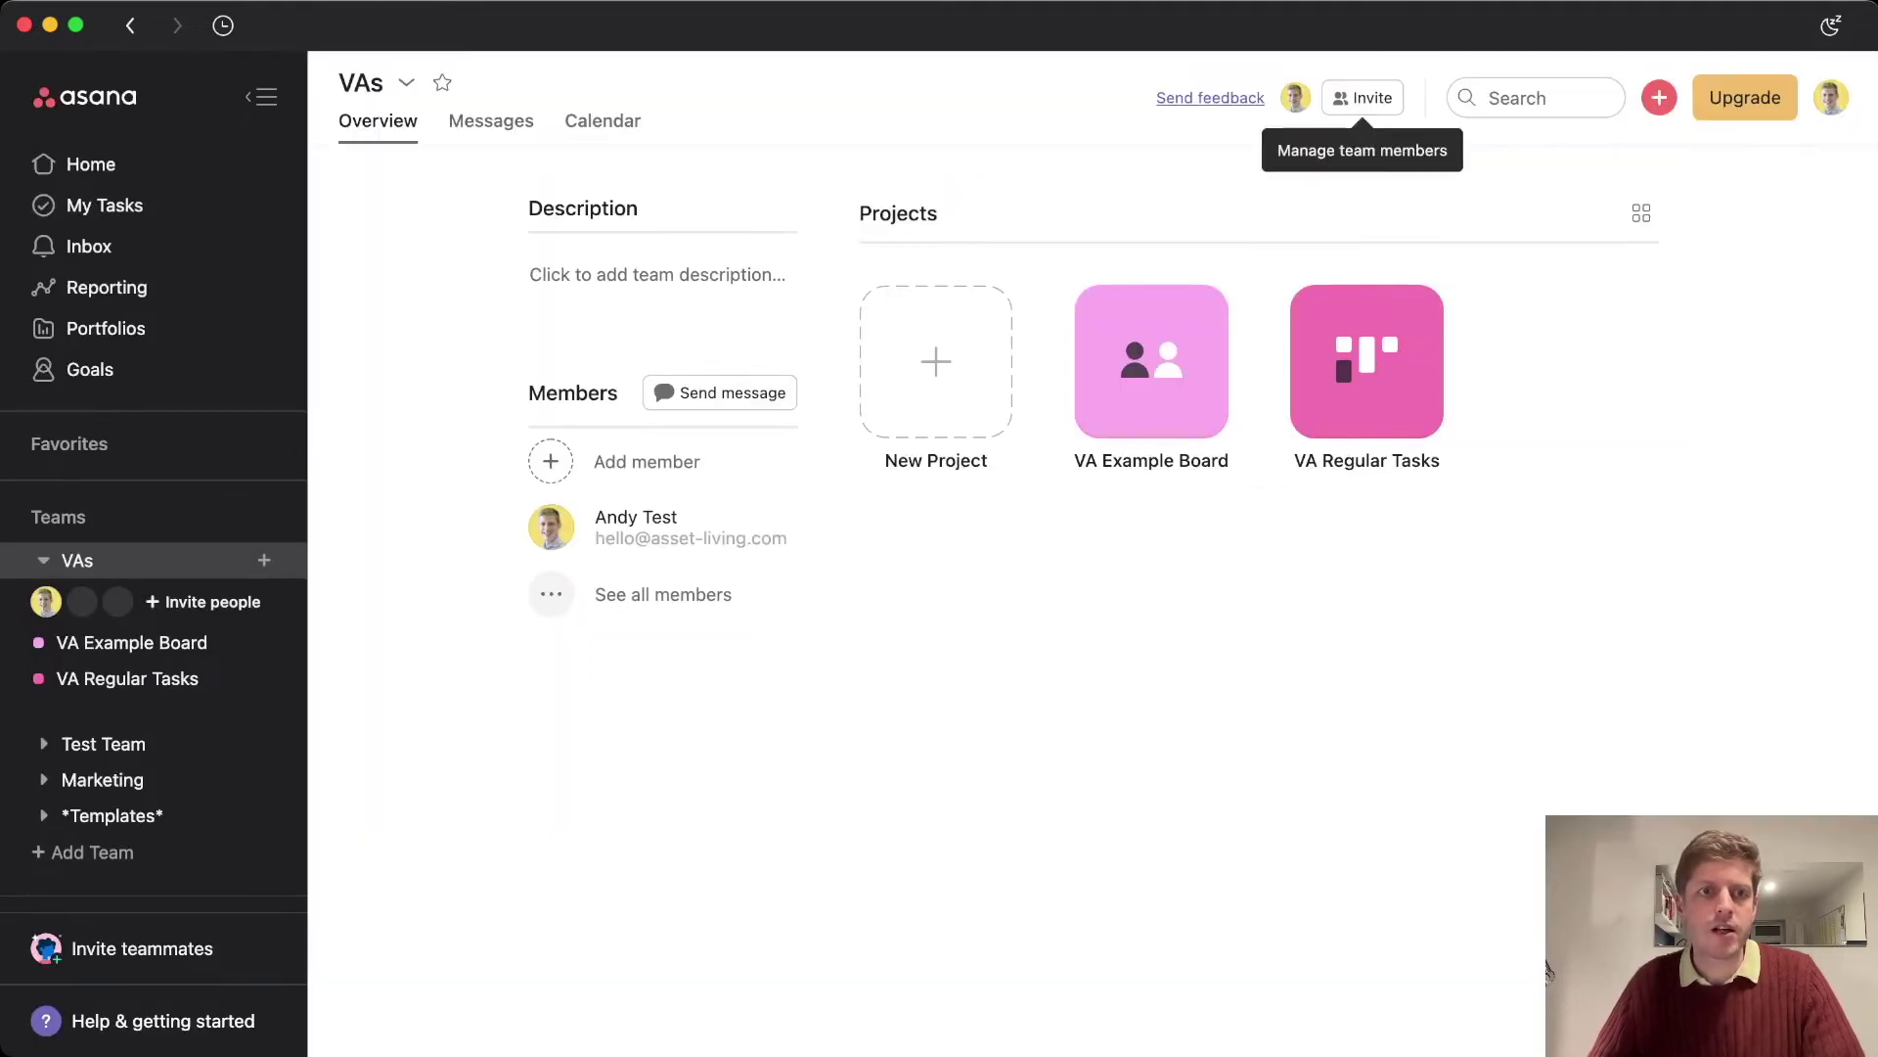
pyautogui.click(406, 83)
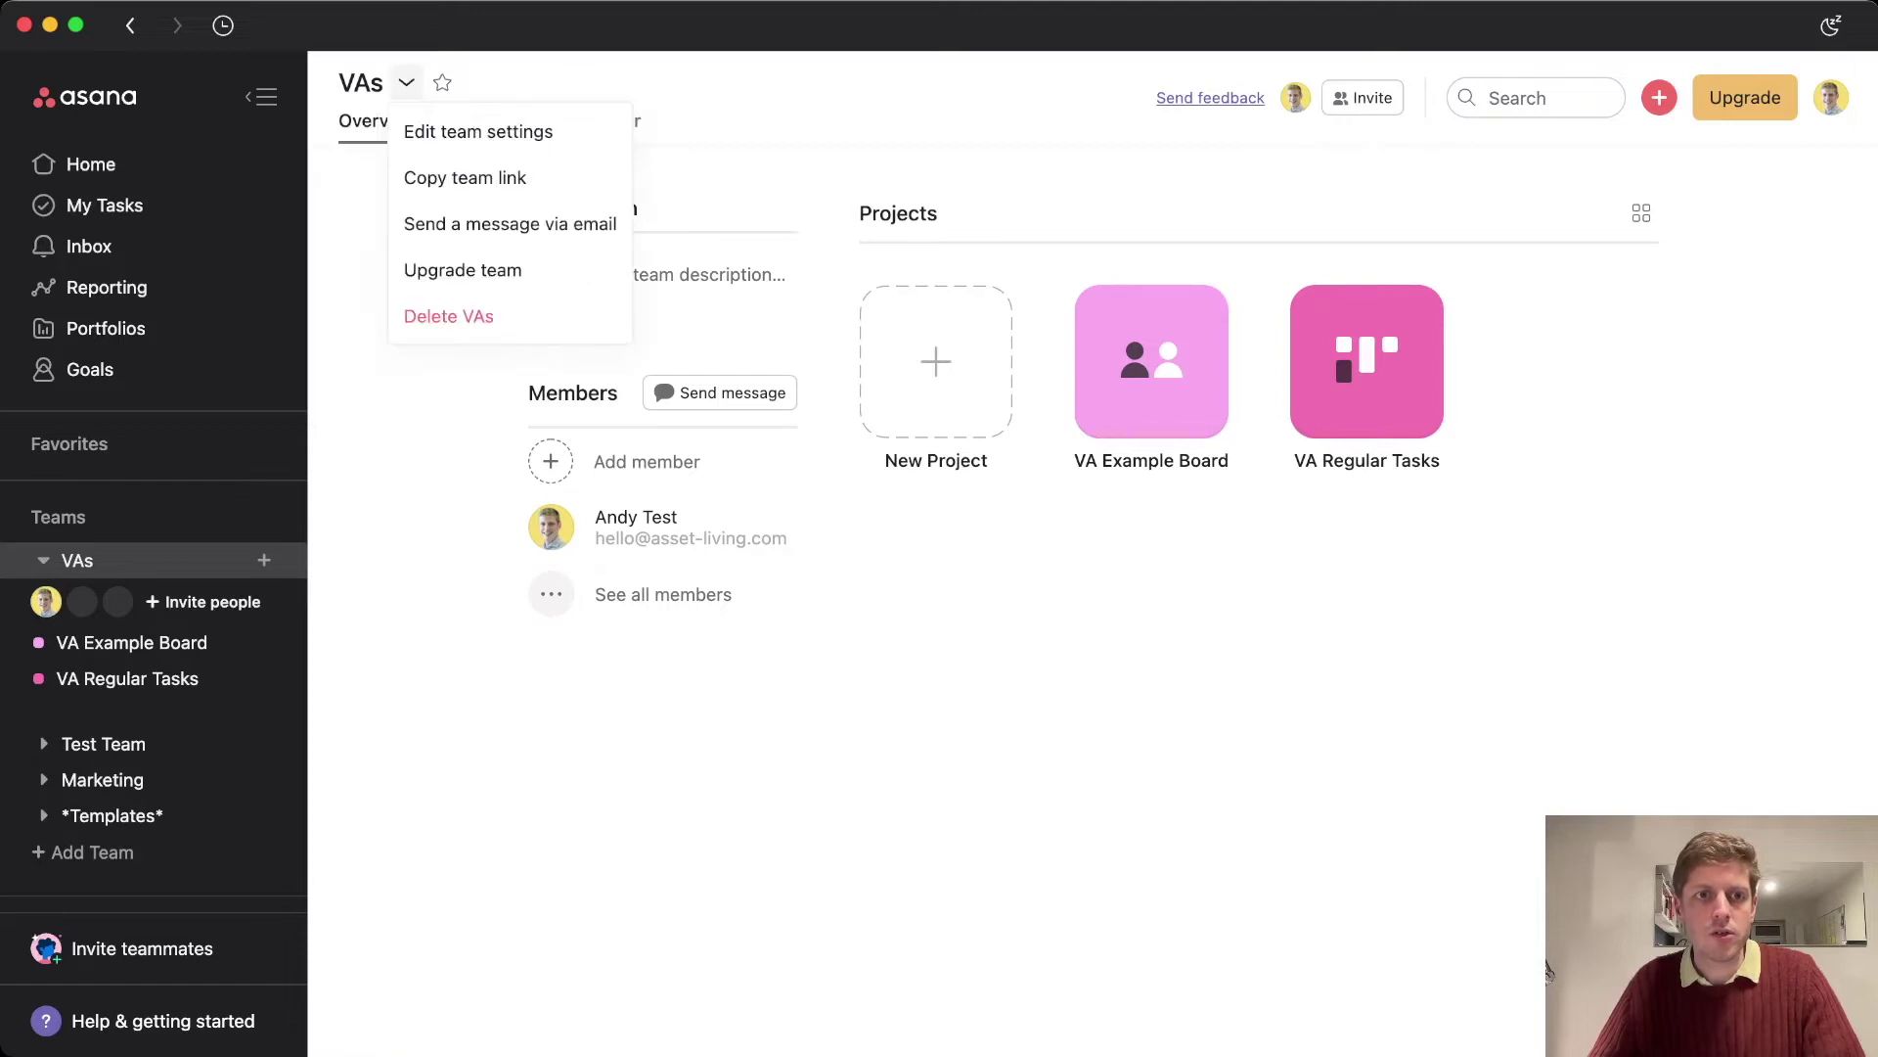
pyautogui.press('Return')
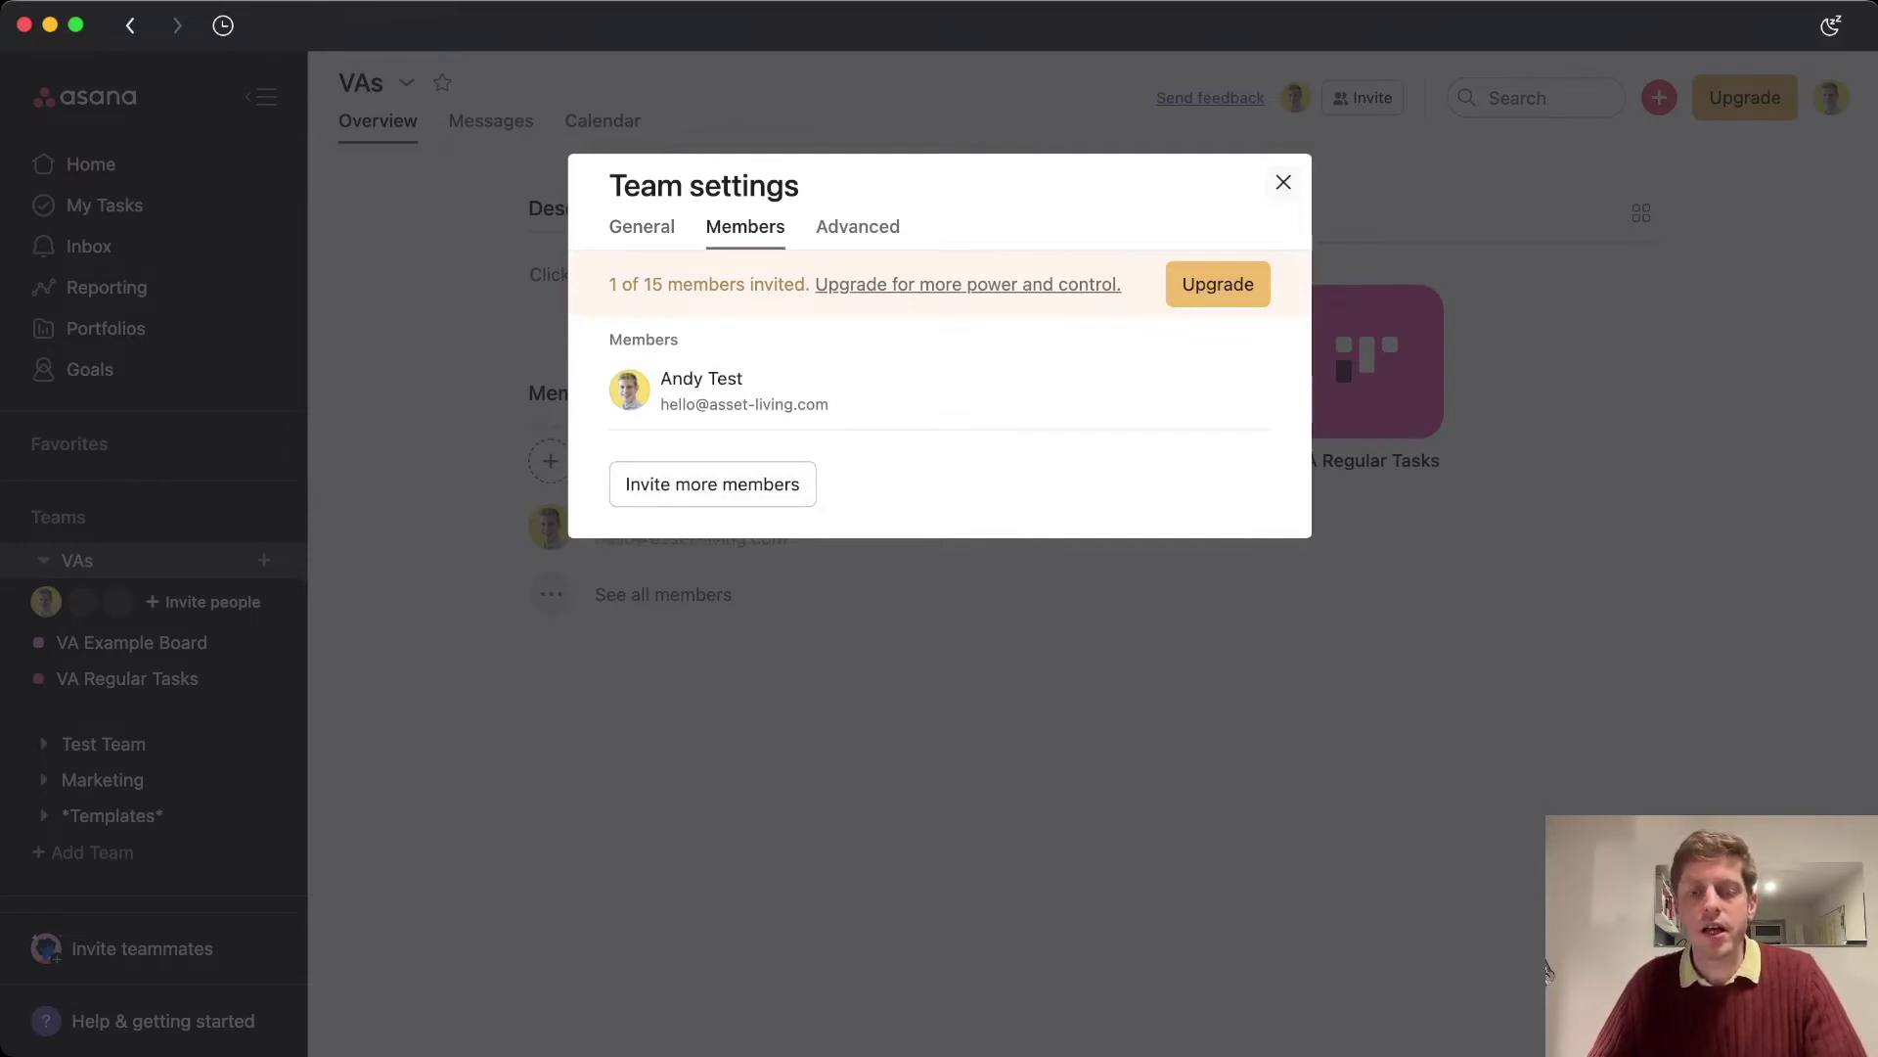
pyautogui.press('Escape')
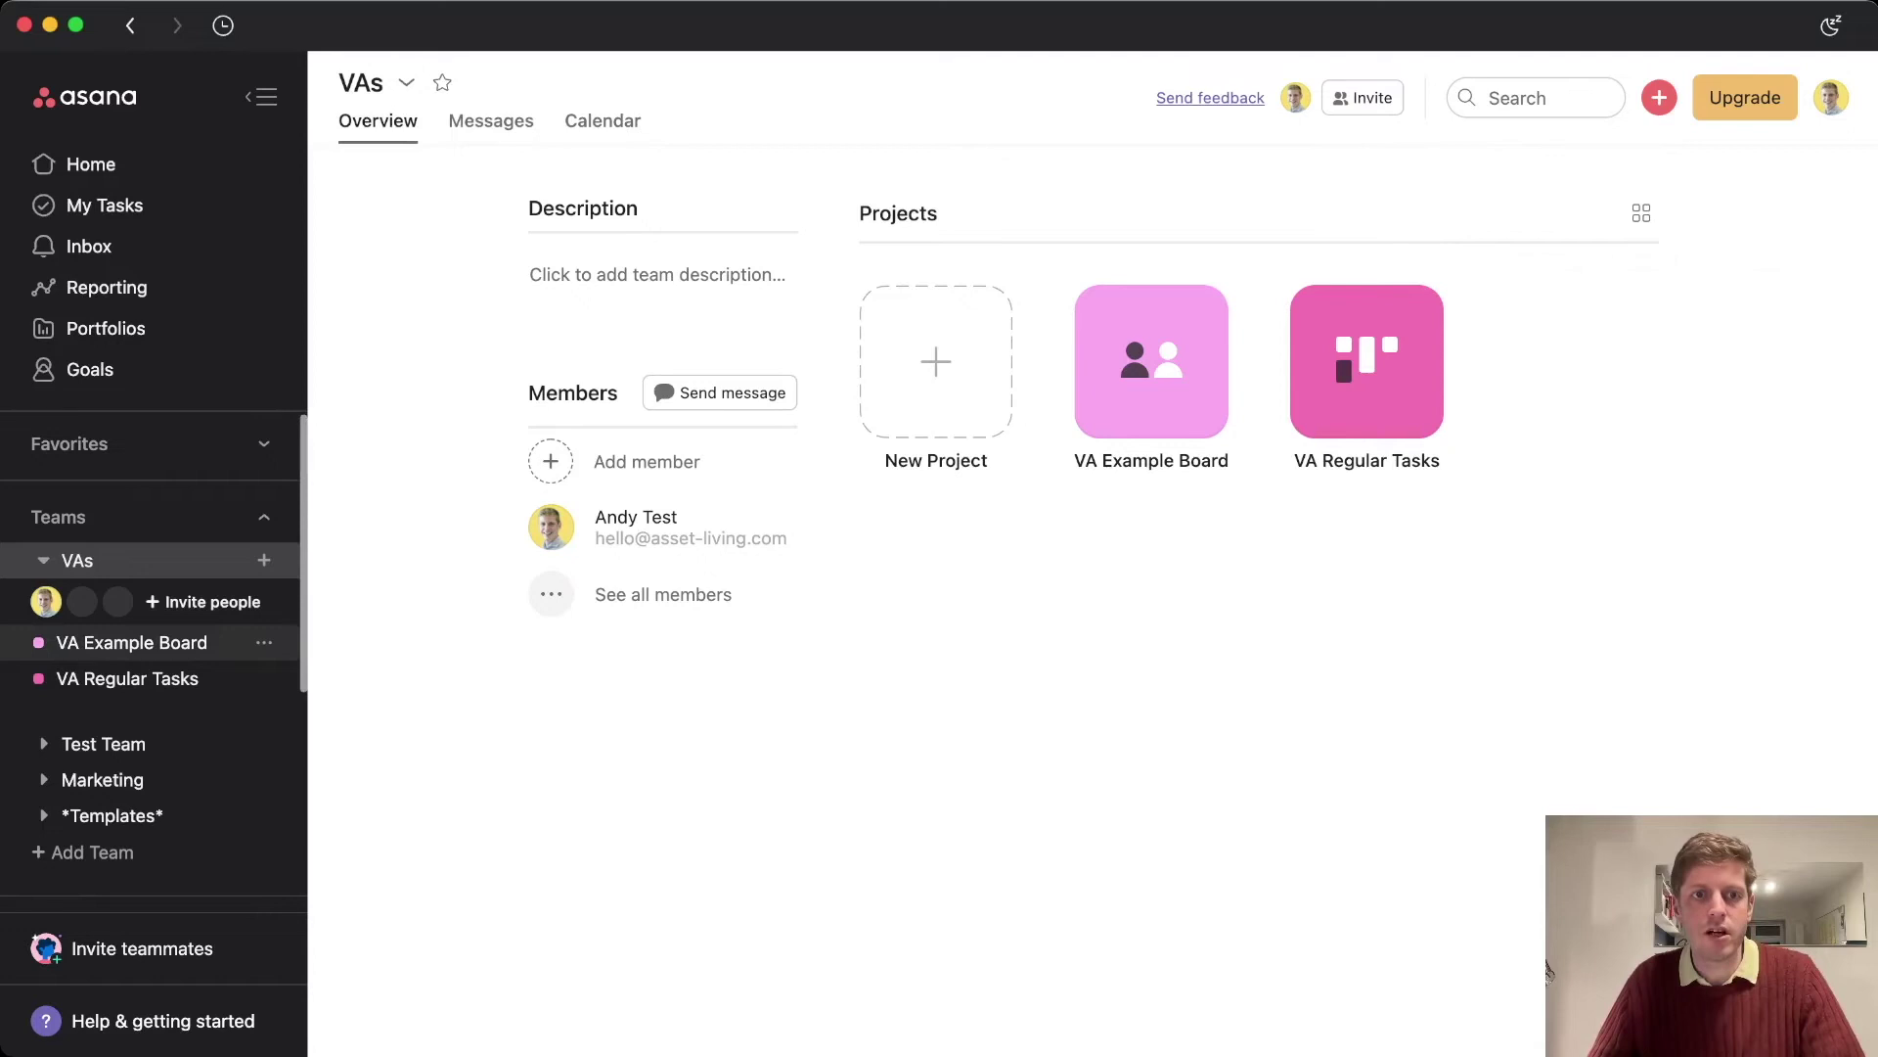
# Open VA Example Board and create the Backlog task 'Test Task Idea 1'
pyautogui.click(131, 642)
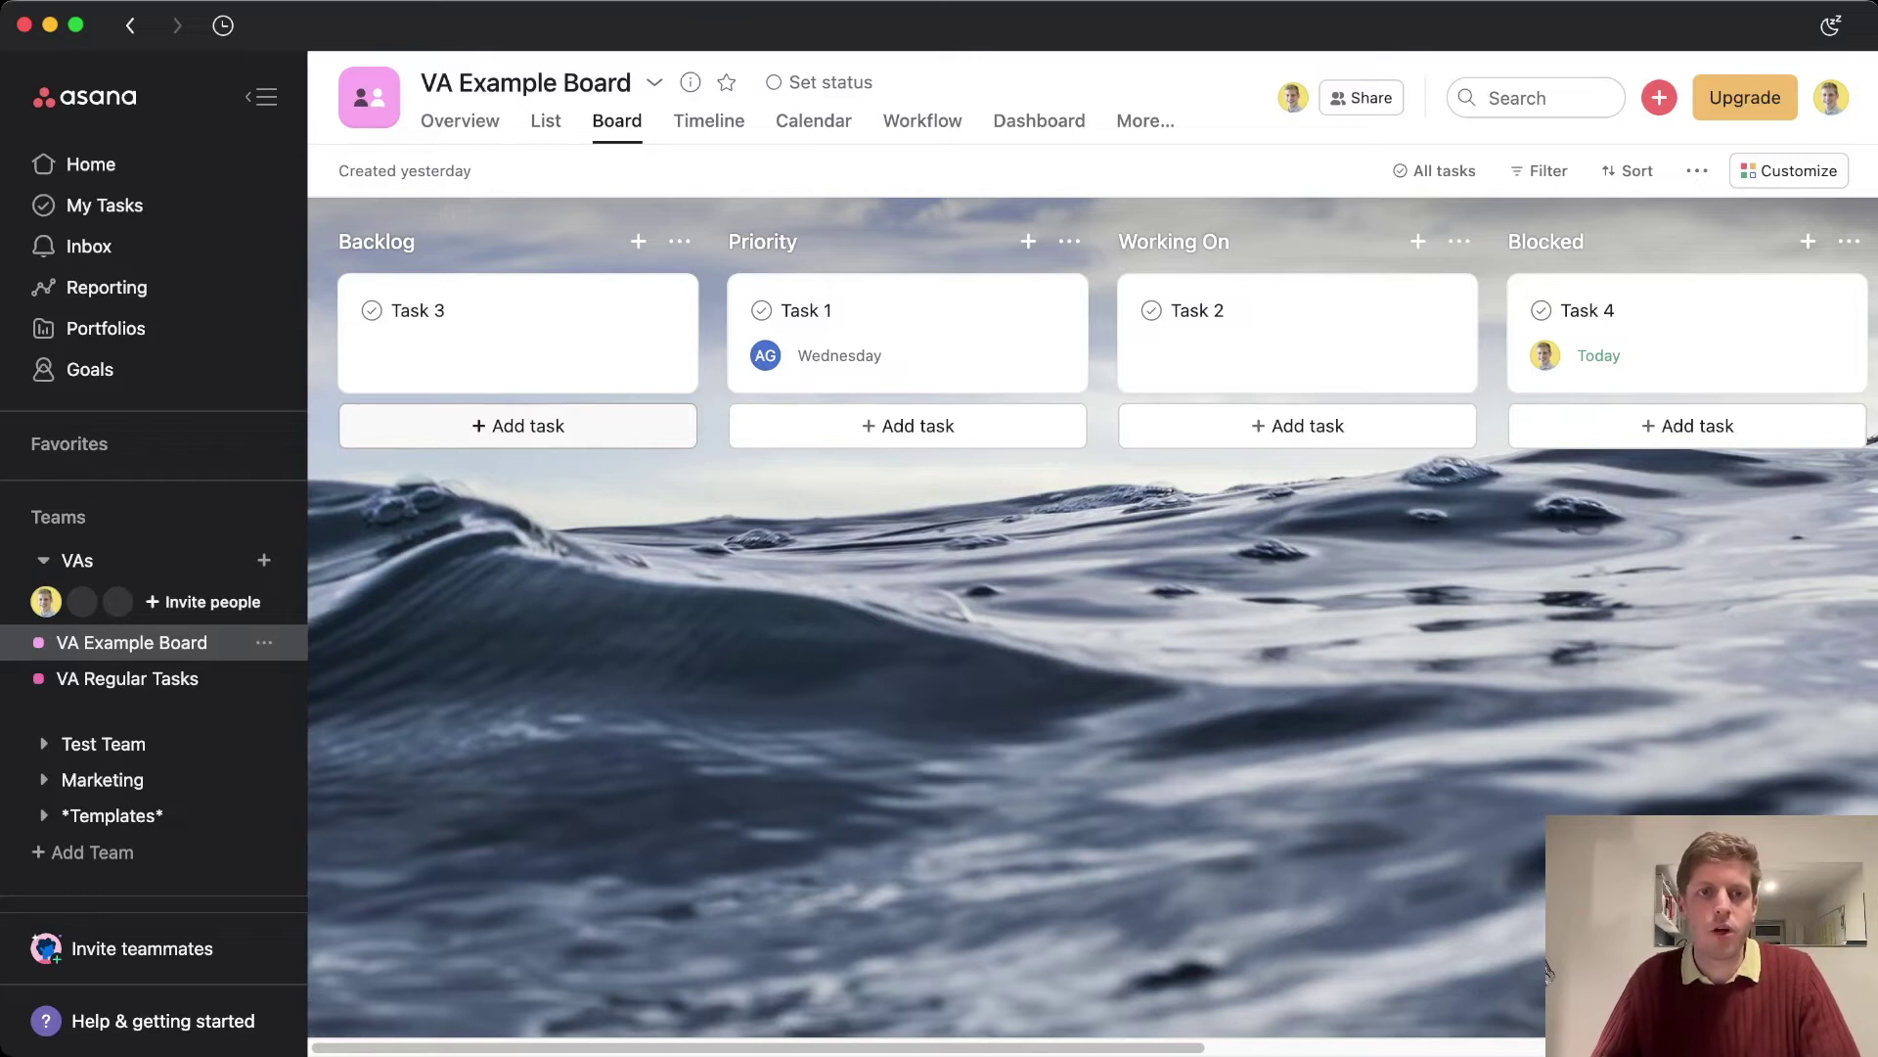
pyautogui.click(517, 426)
pyautogui.write('Test 2')
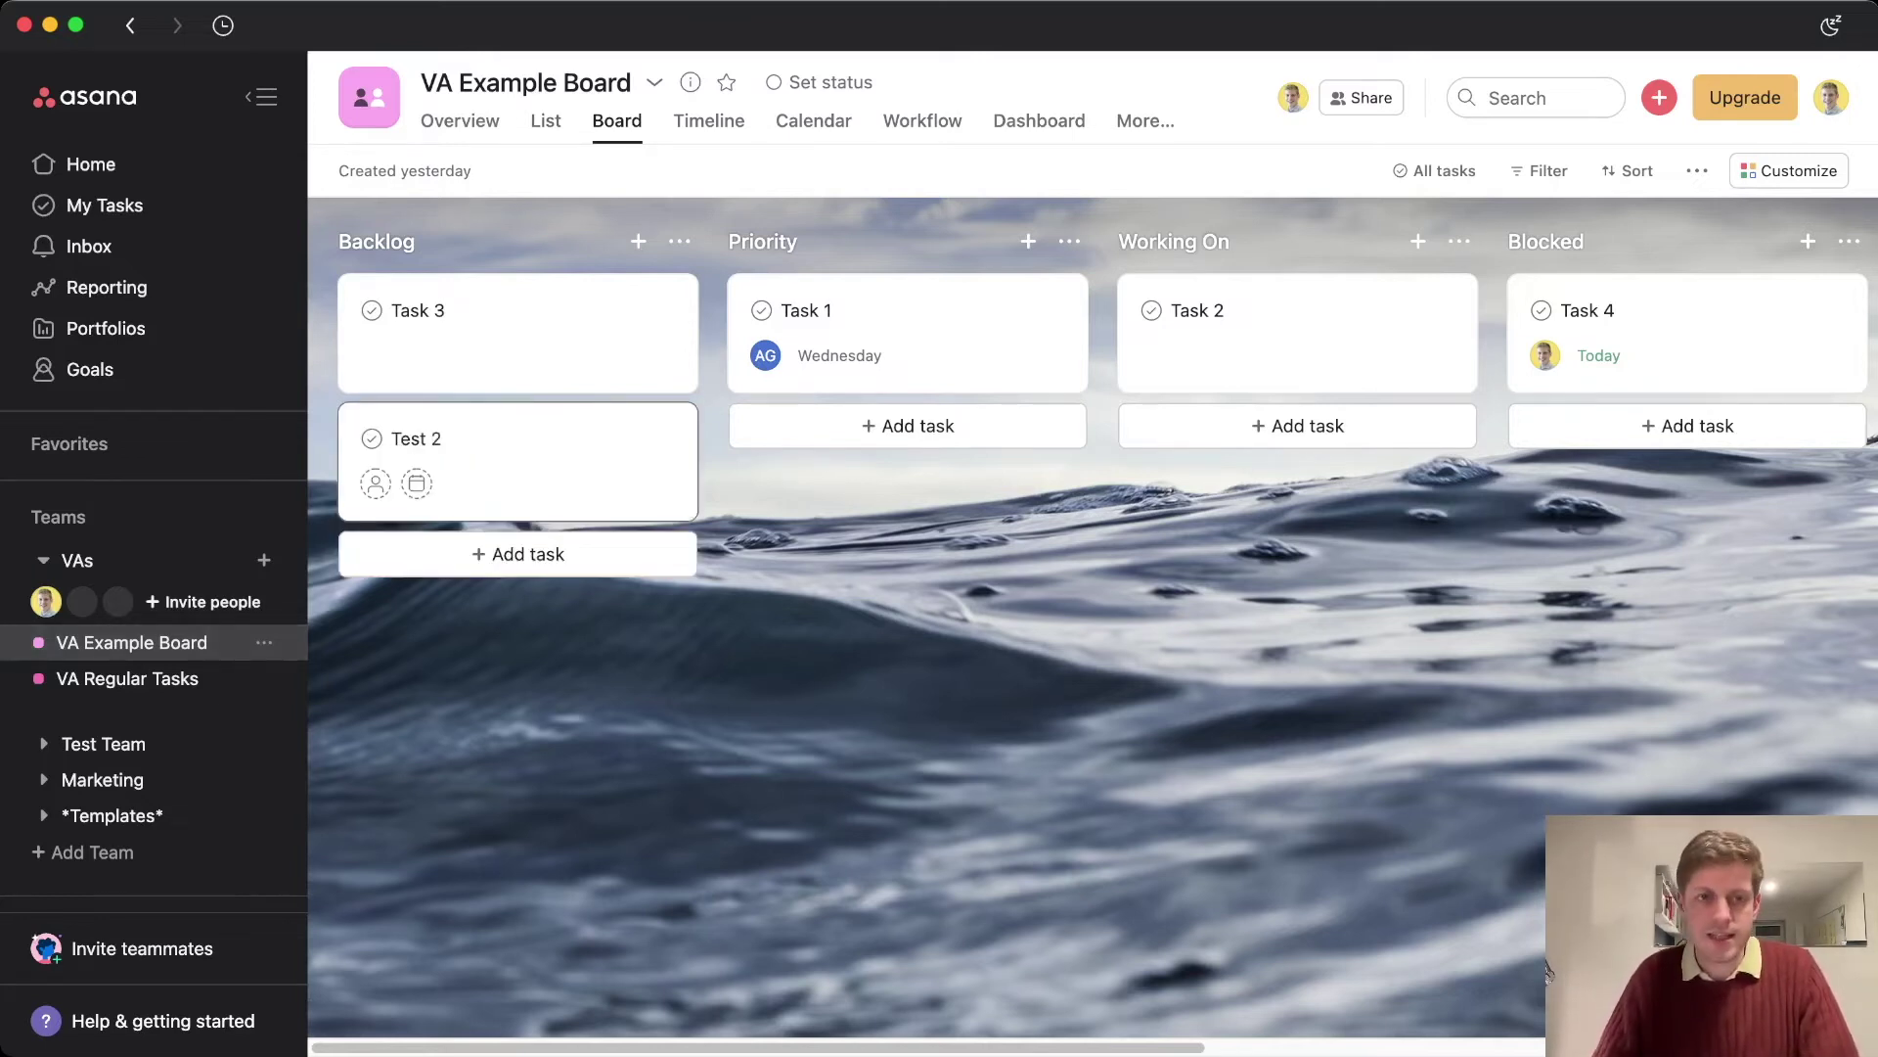
pyautogui.press('BackSpace')
pyautogui.write('Task Idea 1')
pyautogui.click(1547, 972)
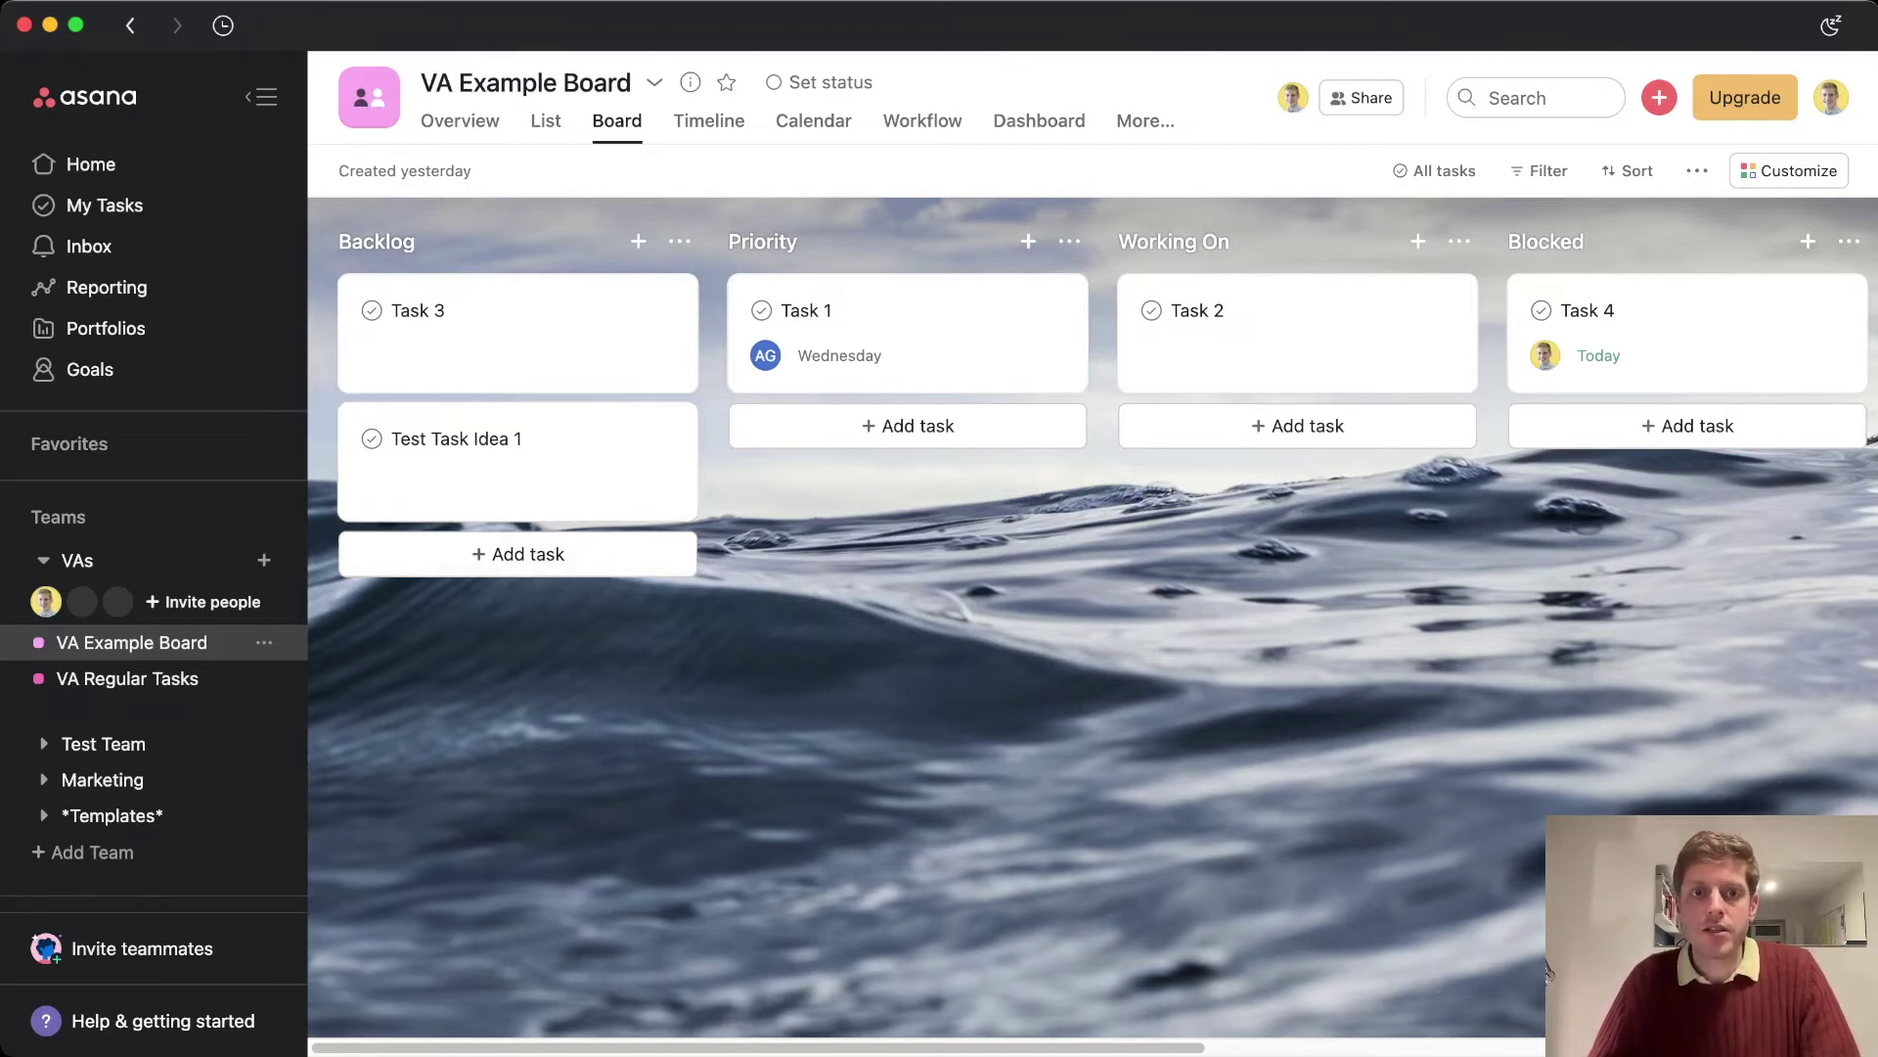
# Create a task named 'Slightly Important Task' in the Priority column
pyautogui.click(908, 426)
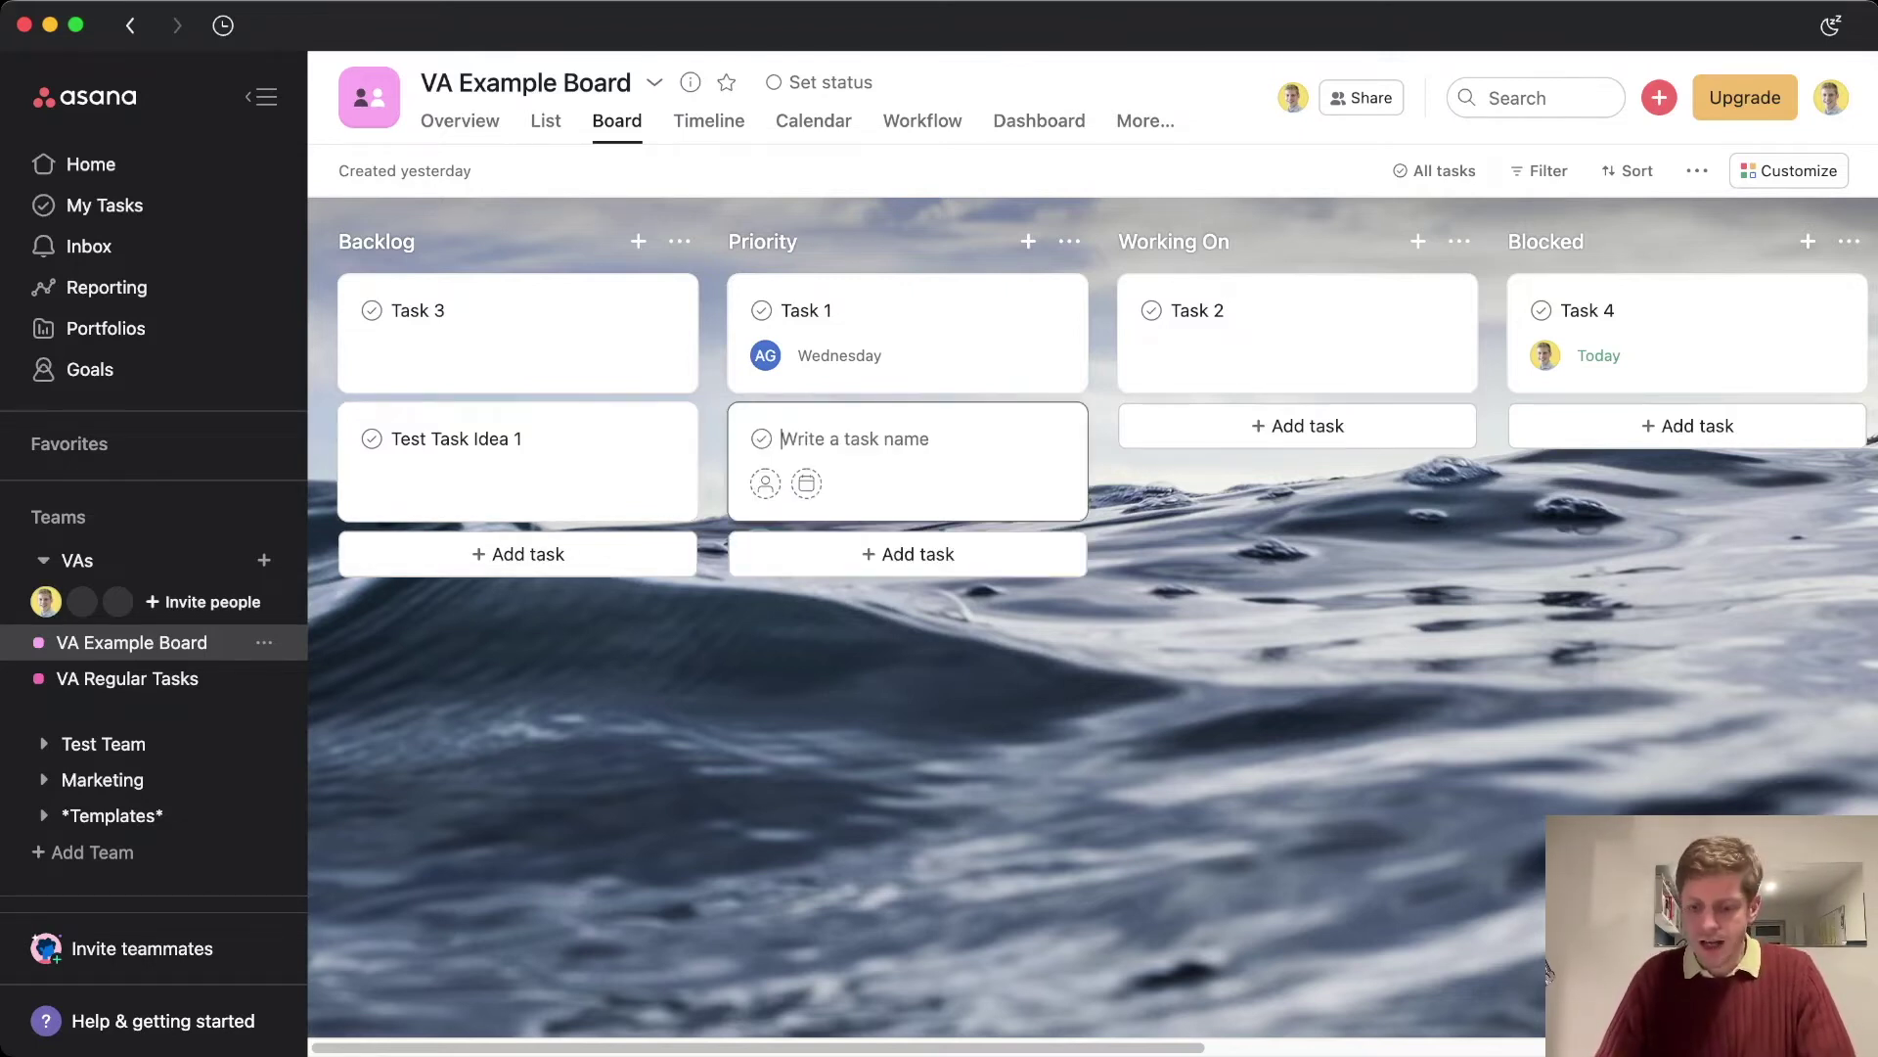
pyautogui.write('Slightly Impor')
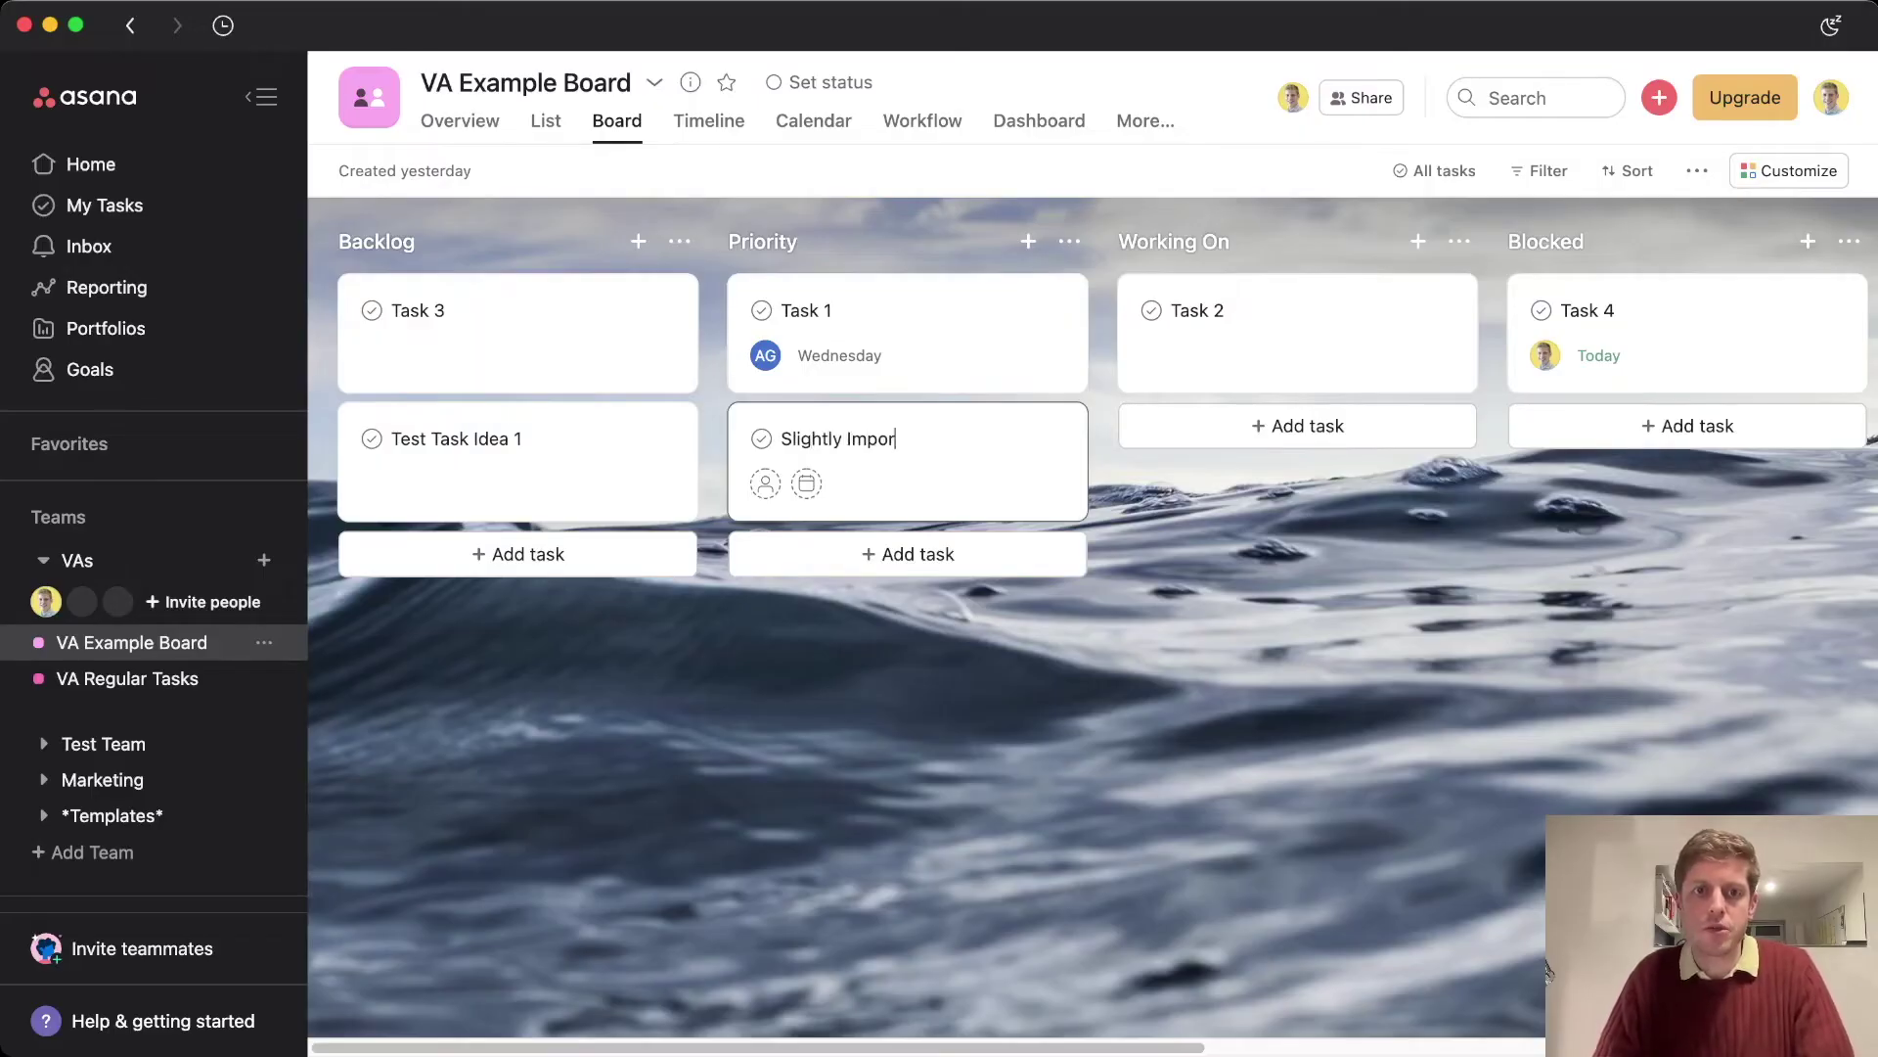
pyautogui.write('tant Task')
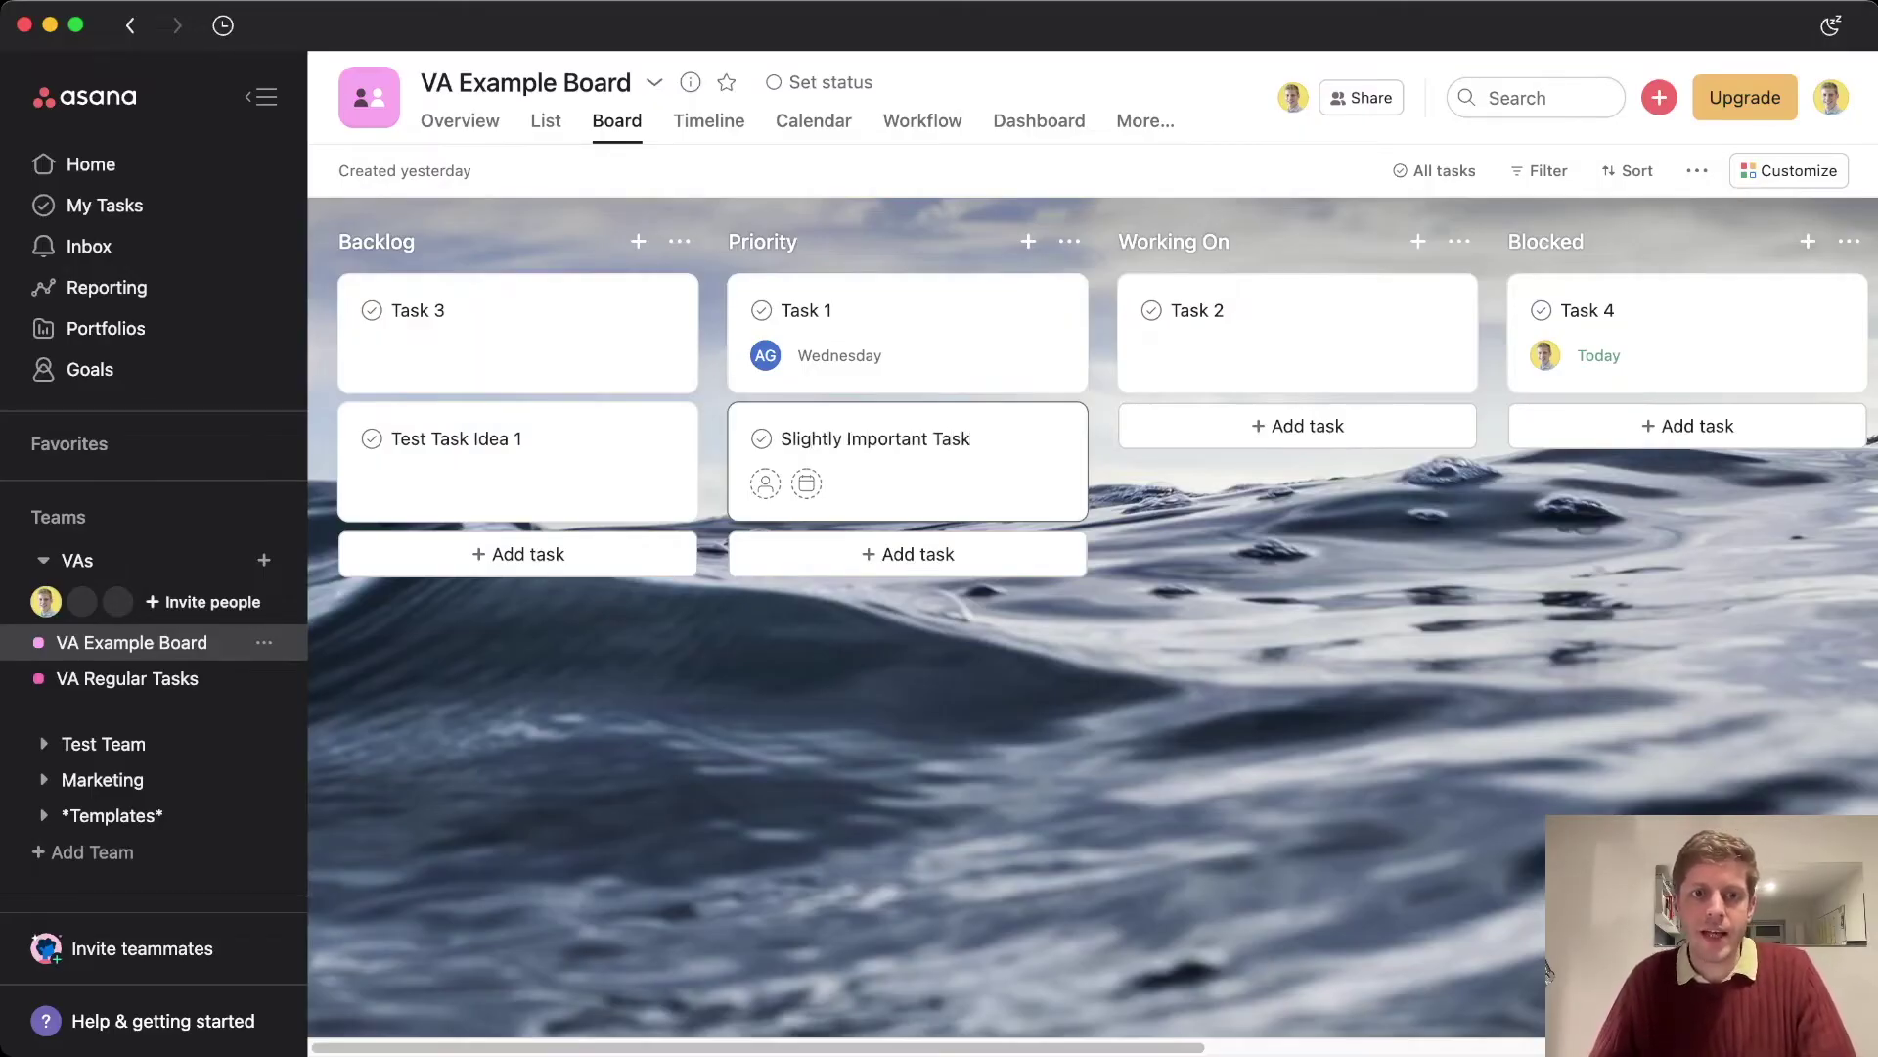
pyautogui.click(1548, 970)
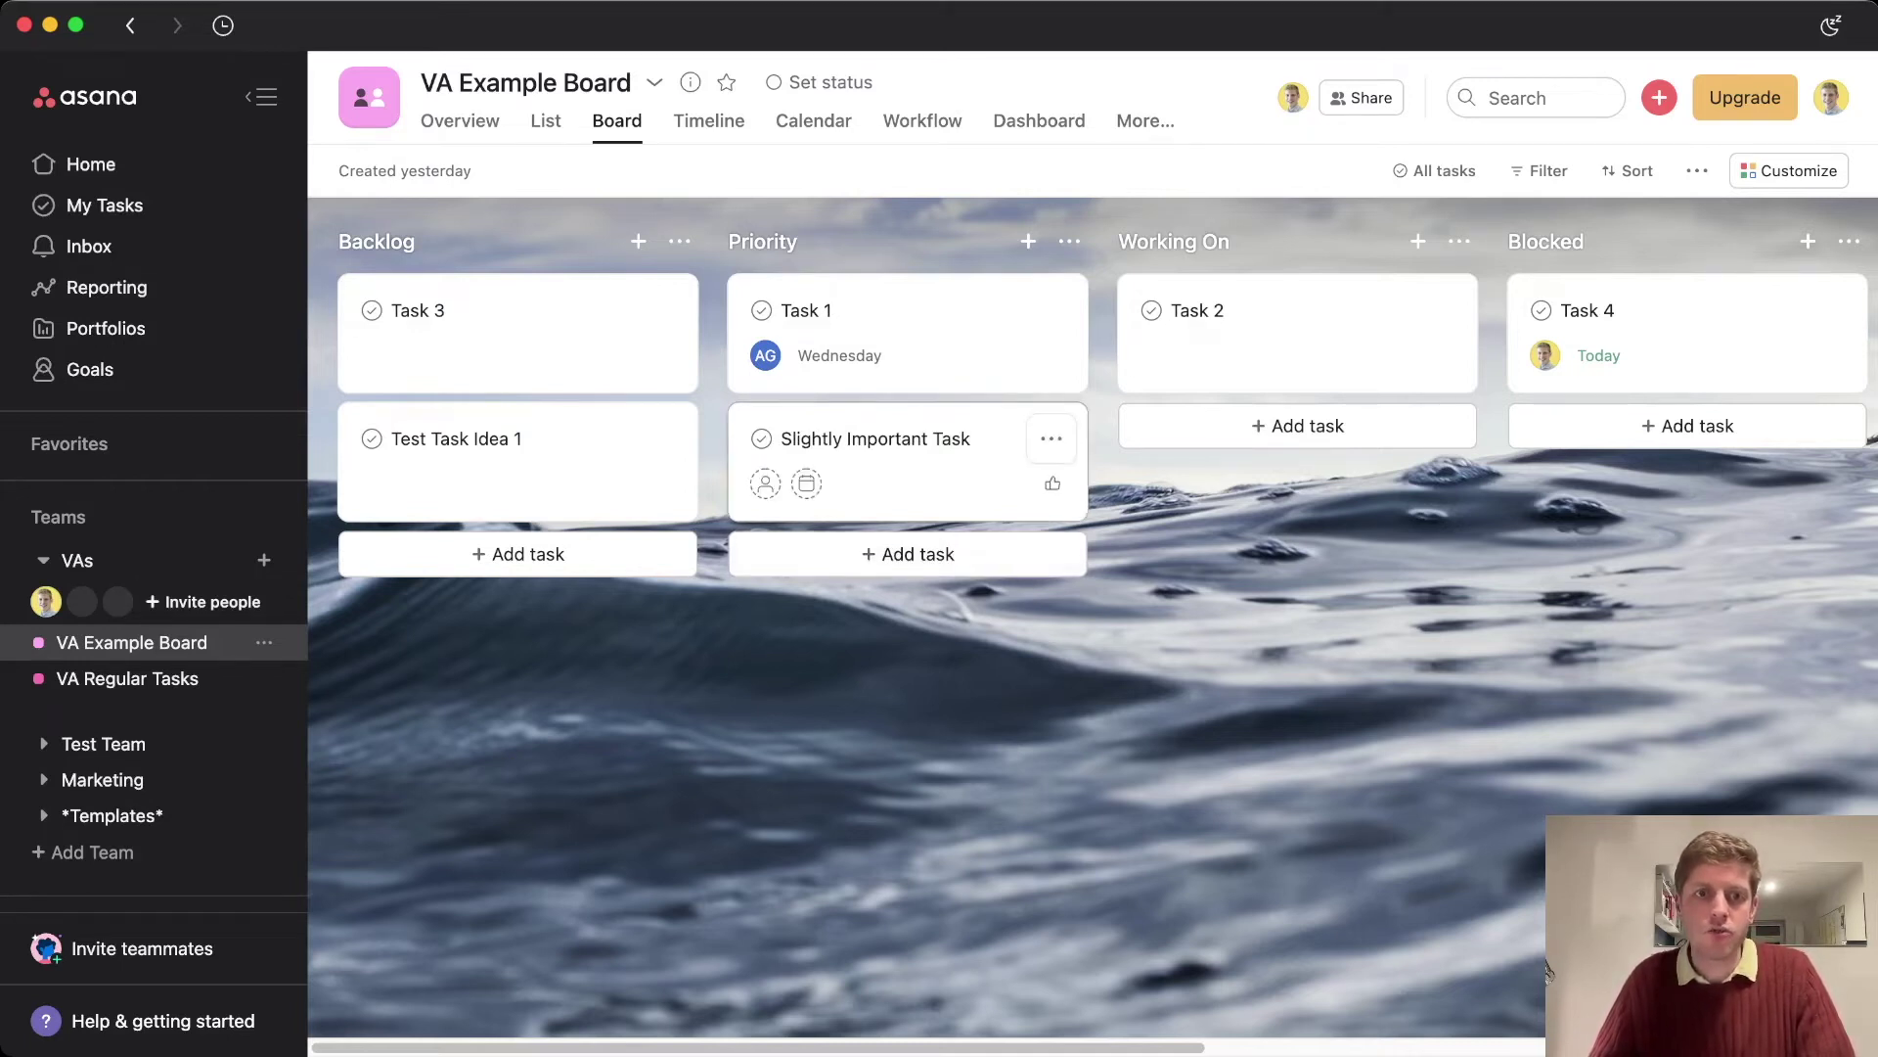
# Drag Slightly Important Task into Backlog below Test Task Idea 1
pyautogui.moveTo(880, 460); pyautogui.dragTo(509, 587)
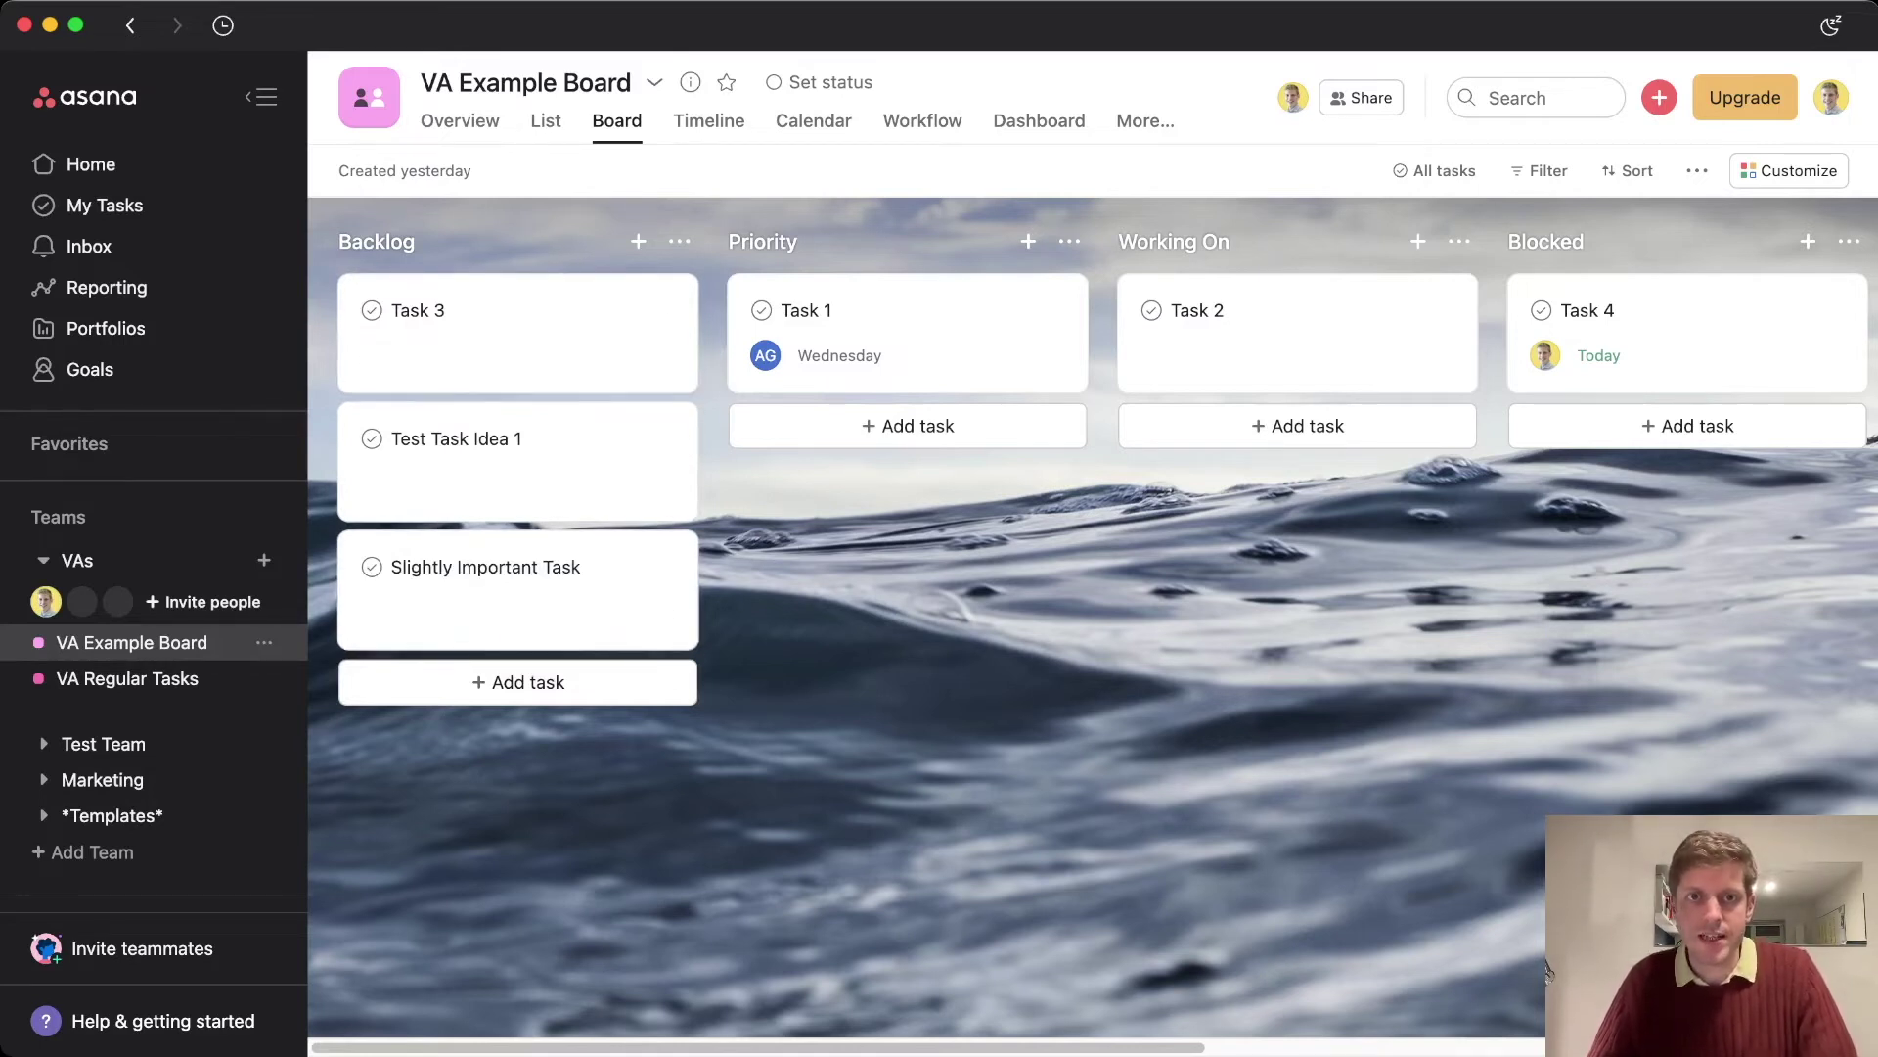
pyautogui.click(1547, 971)
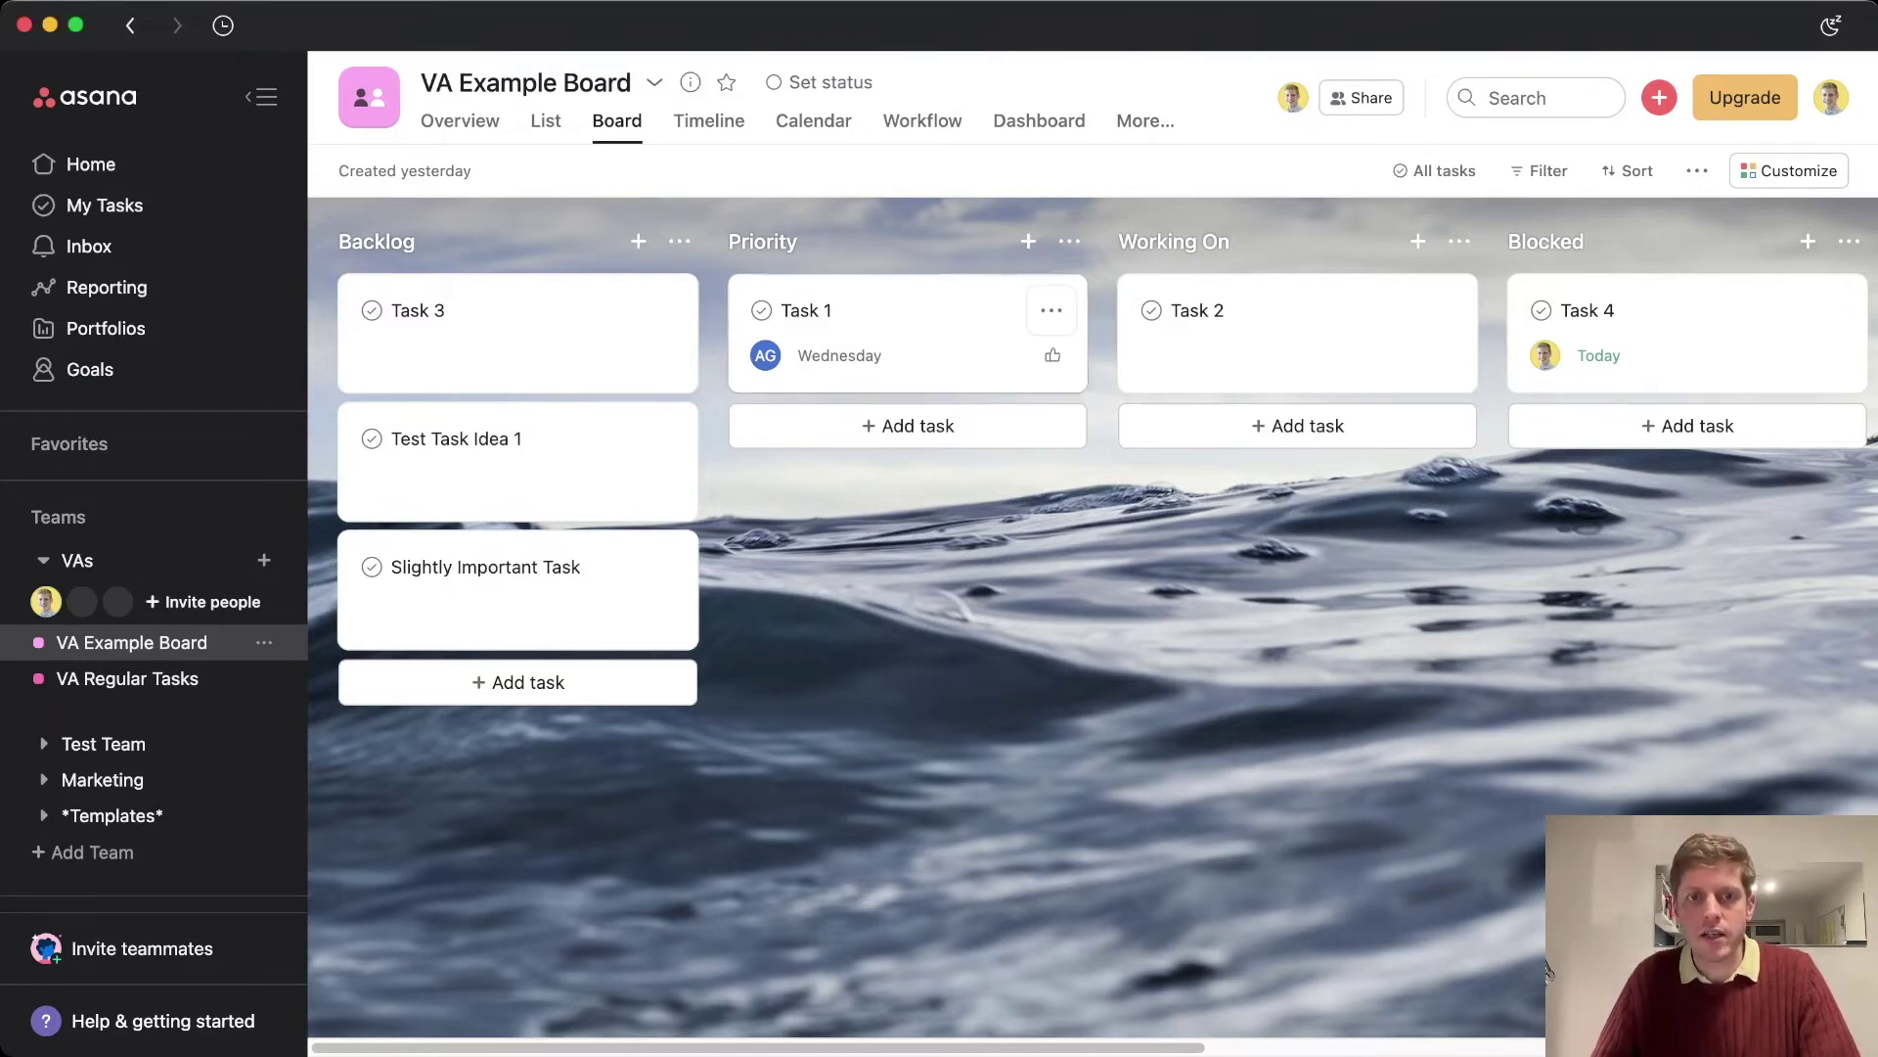
pyautogui.moveTo(766, 355)
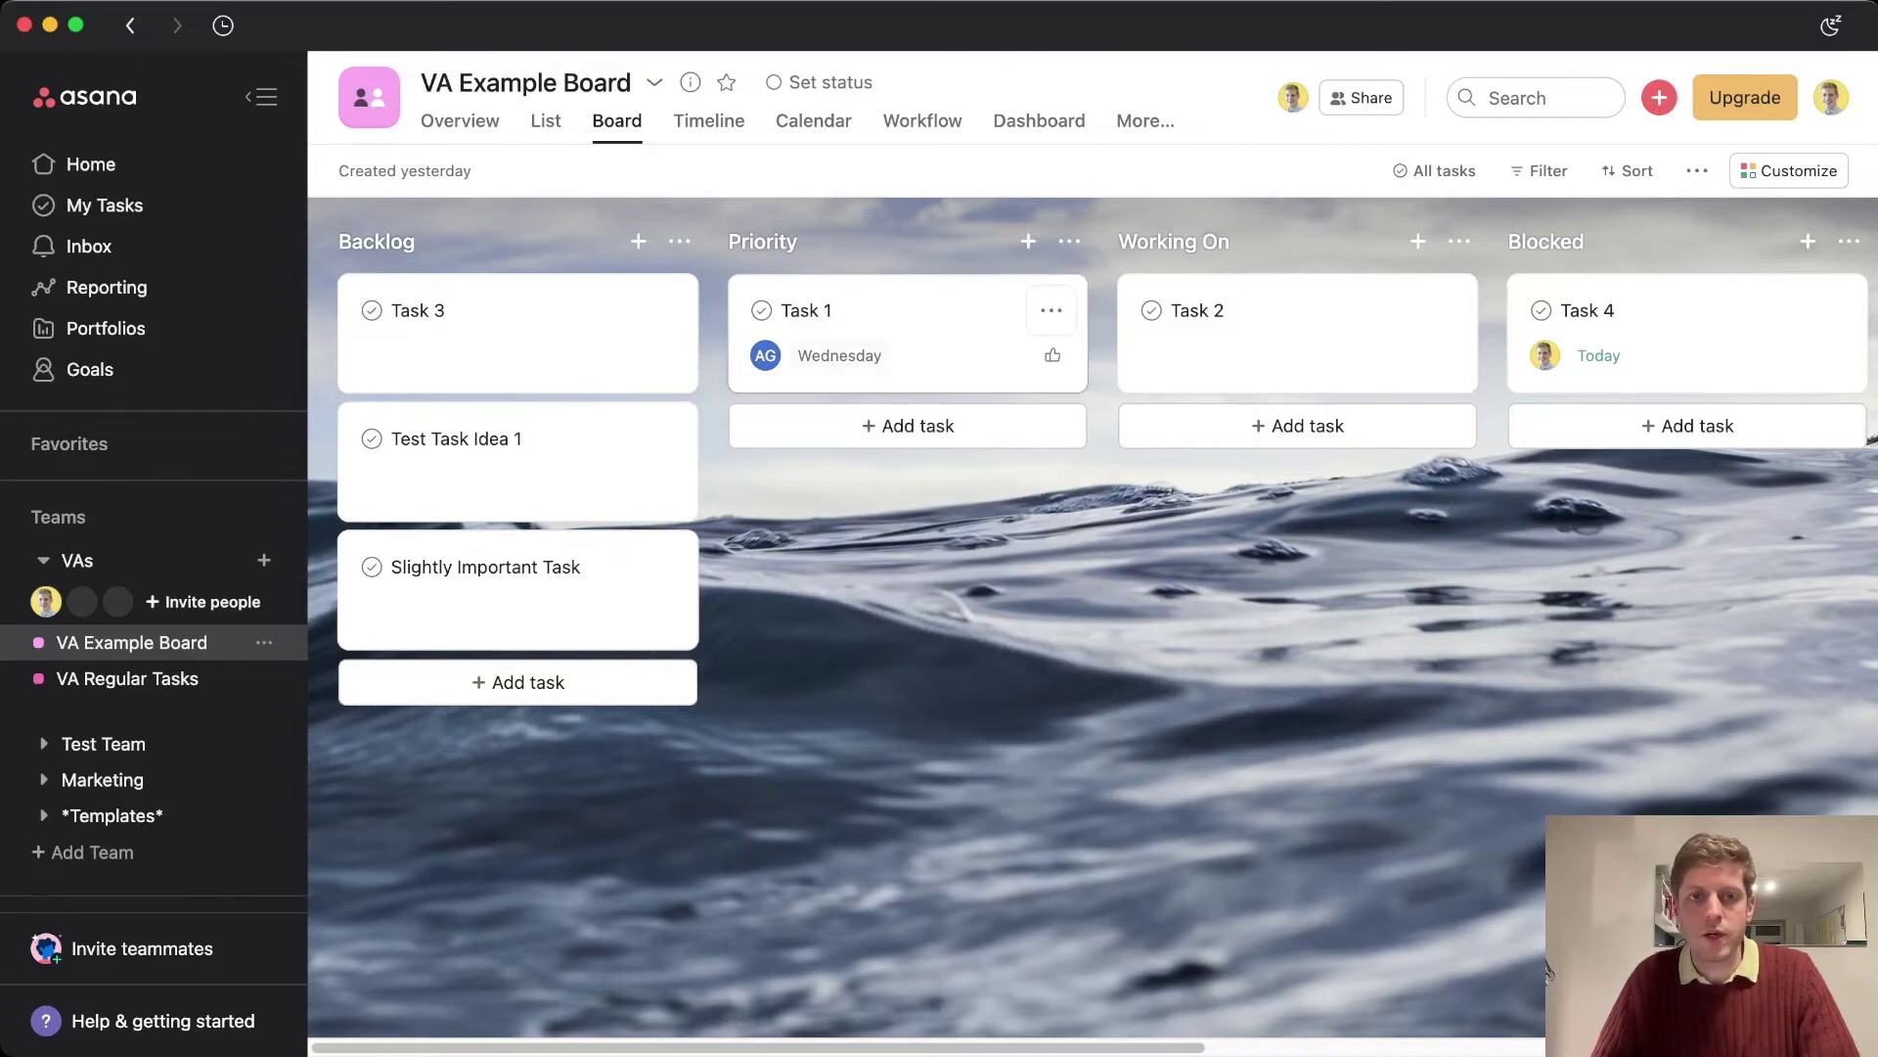
# Give Task 1 a numbered description with 'Step 1' and 'Step 2', then close its details
pyautogui.click(910, 333)
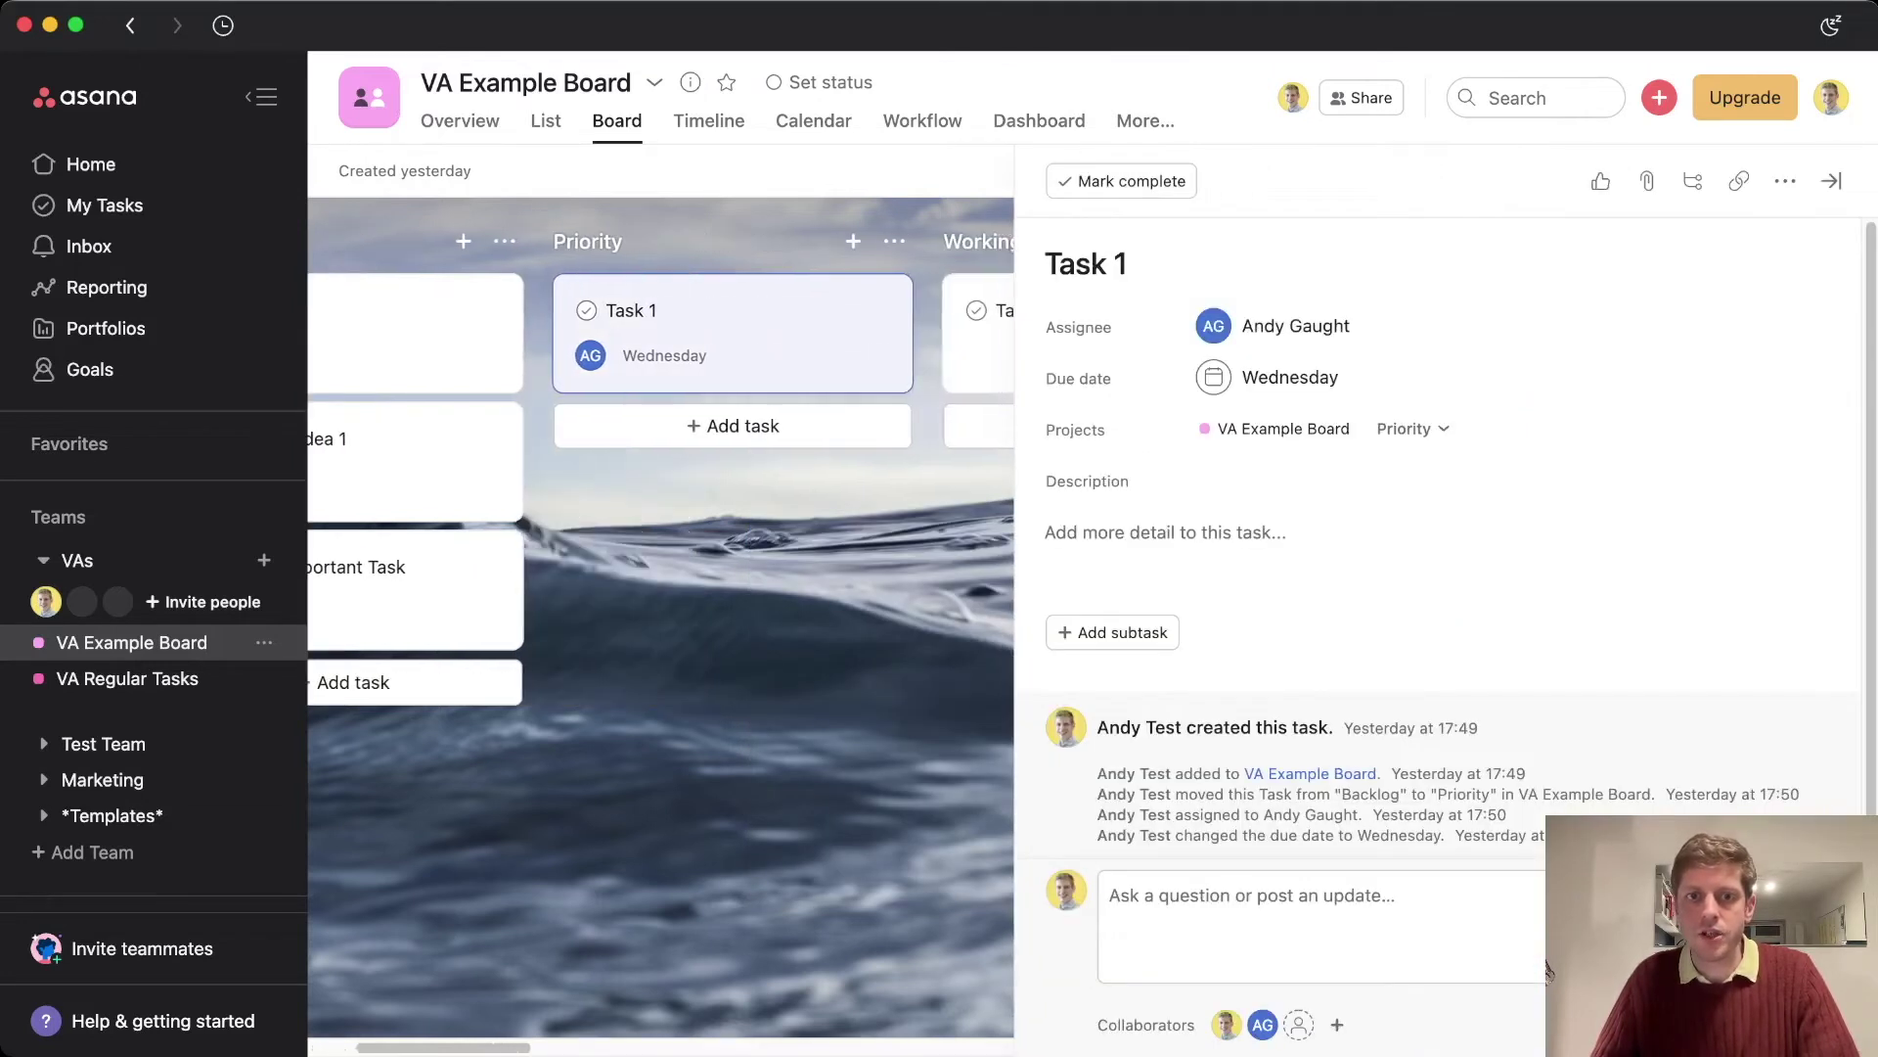
pyautogui.press('Tab')
pyautogui.write('1. Step 1')
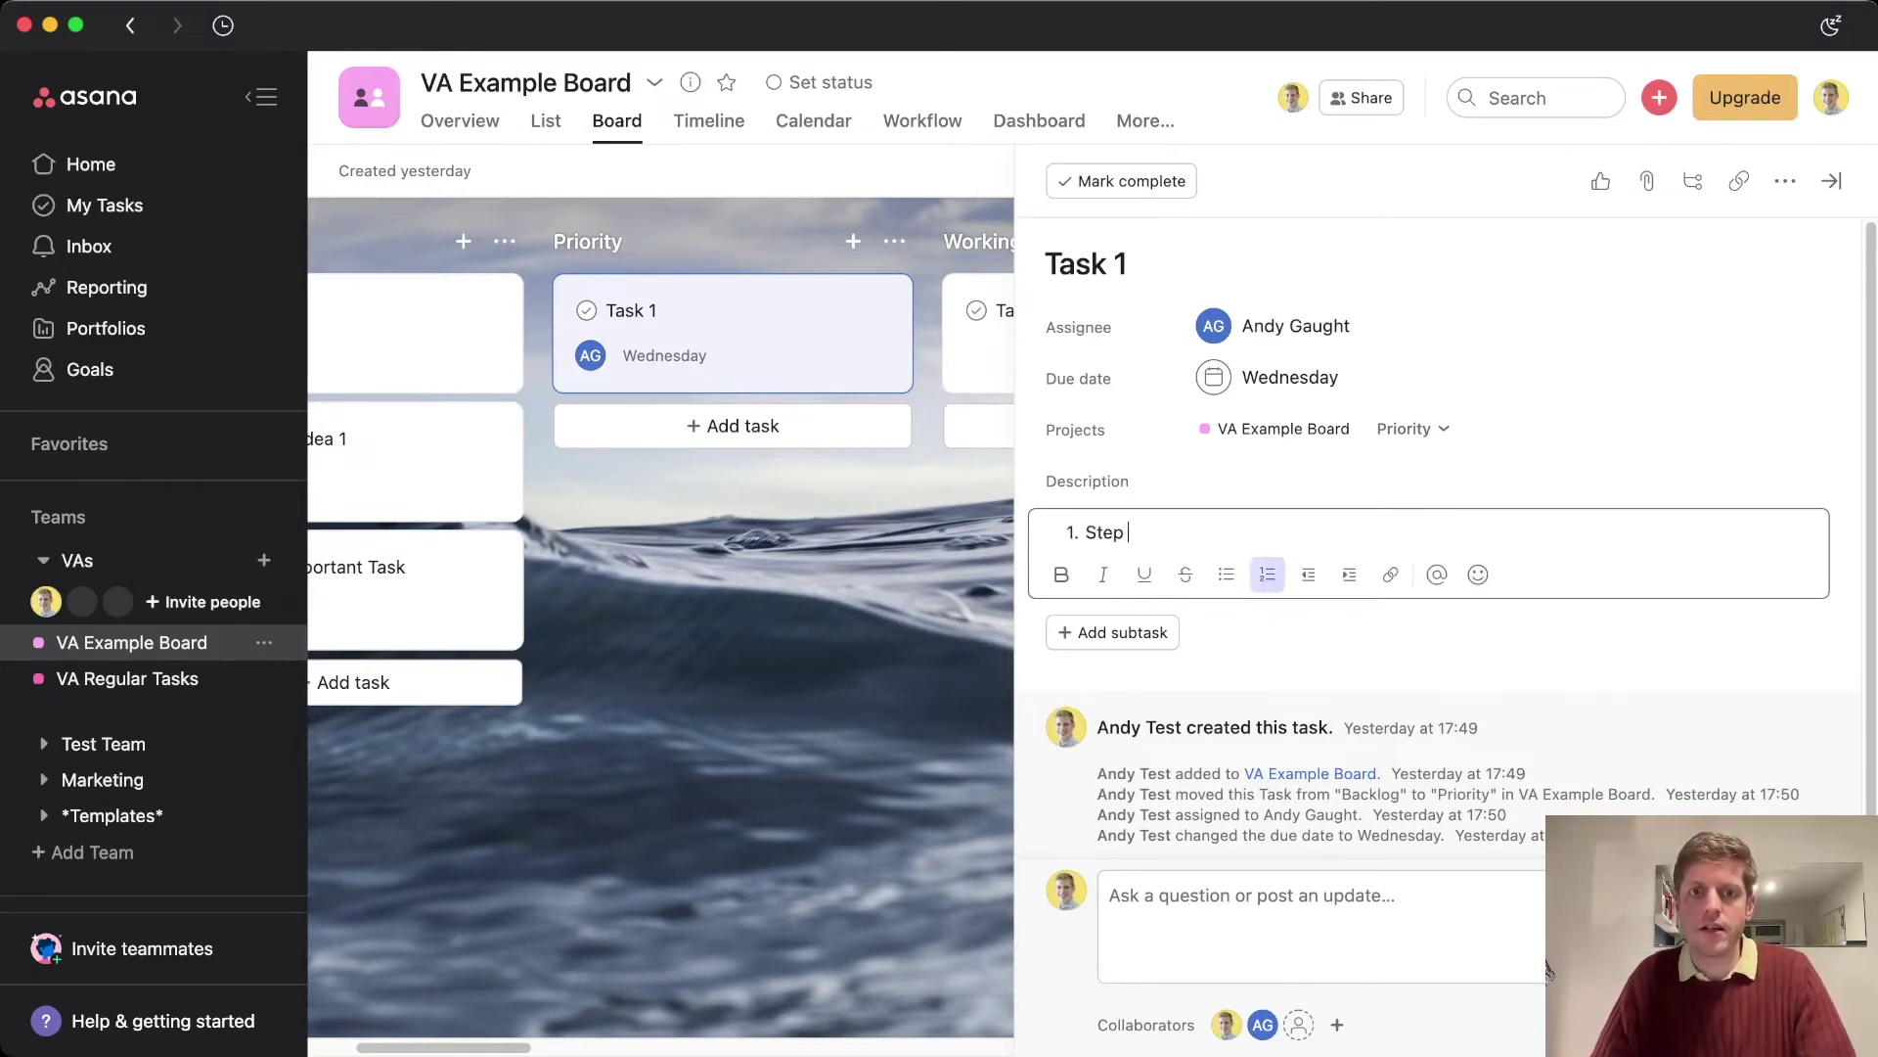
pyautogui.press('Return')
pyautogui.write('Step 2')
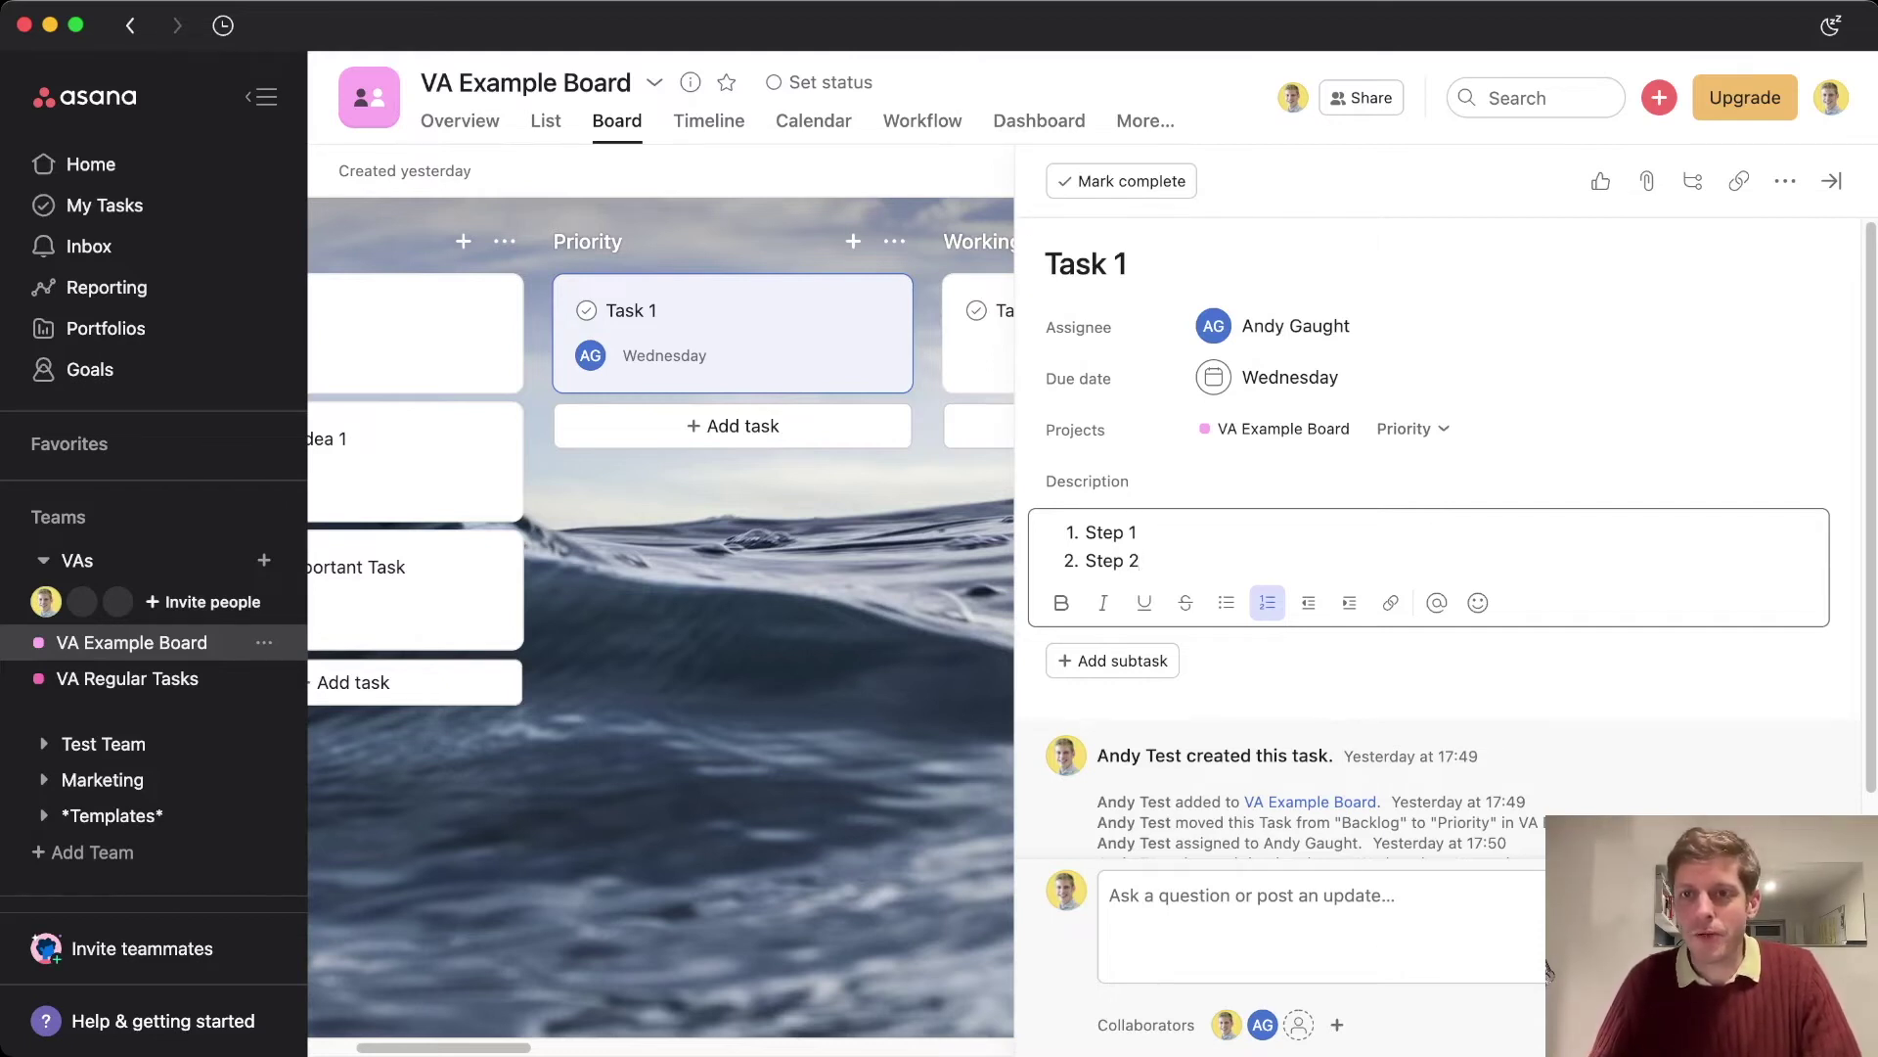
pyautogui.click(1832, 181)
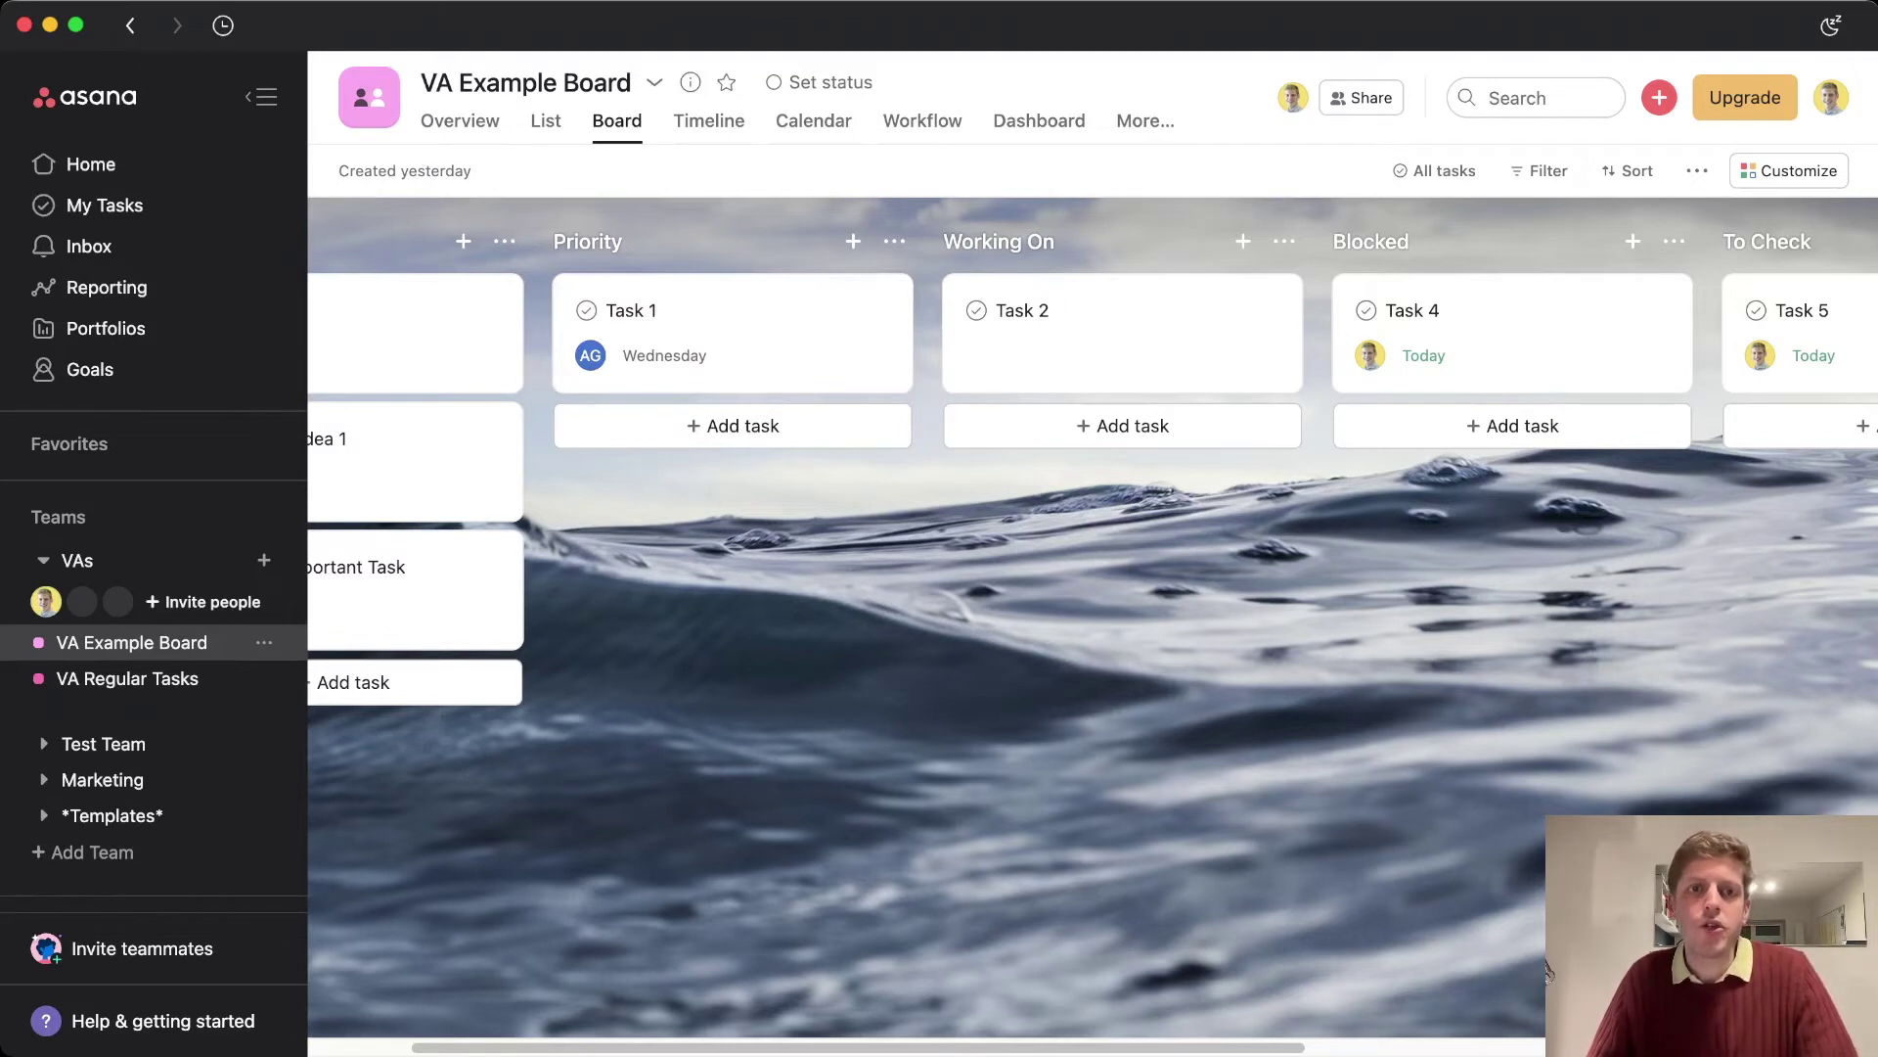
# Add 'Longer Task to complete' under Task 1 in Priority and assign it to the teammate
pyautogui.press('Return')
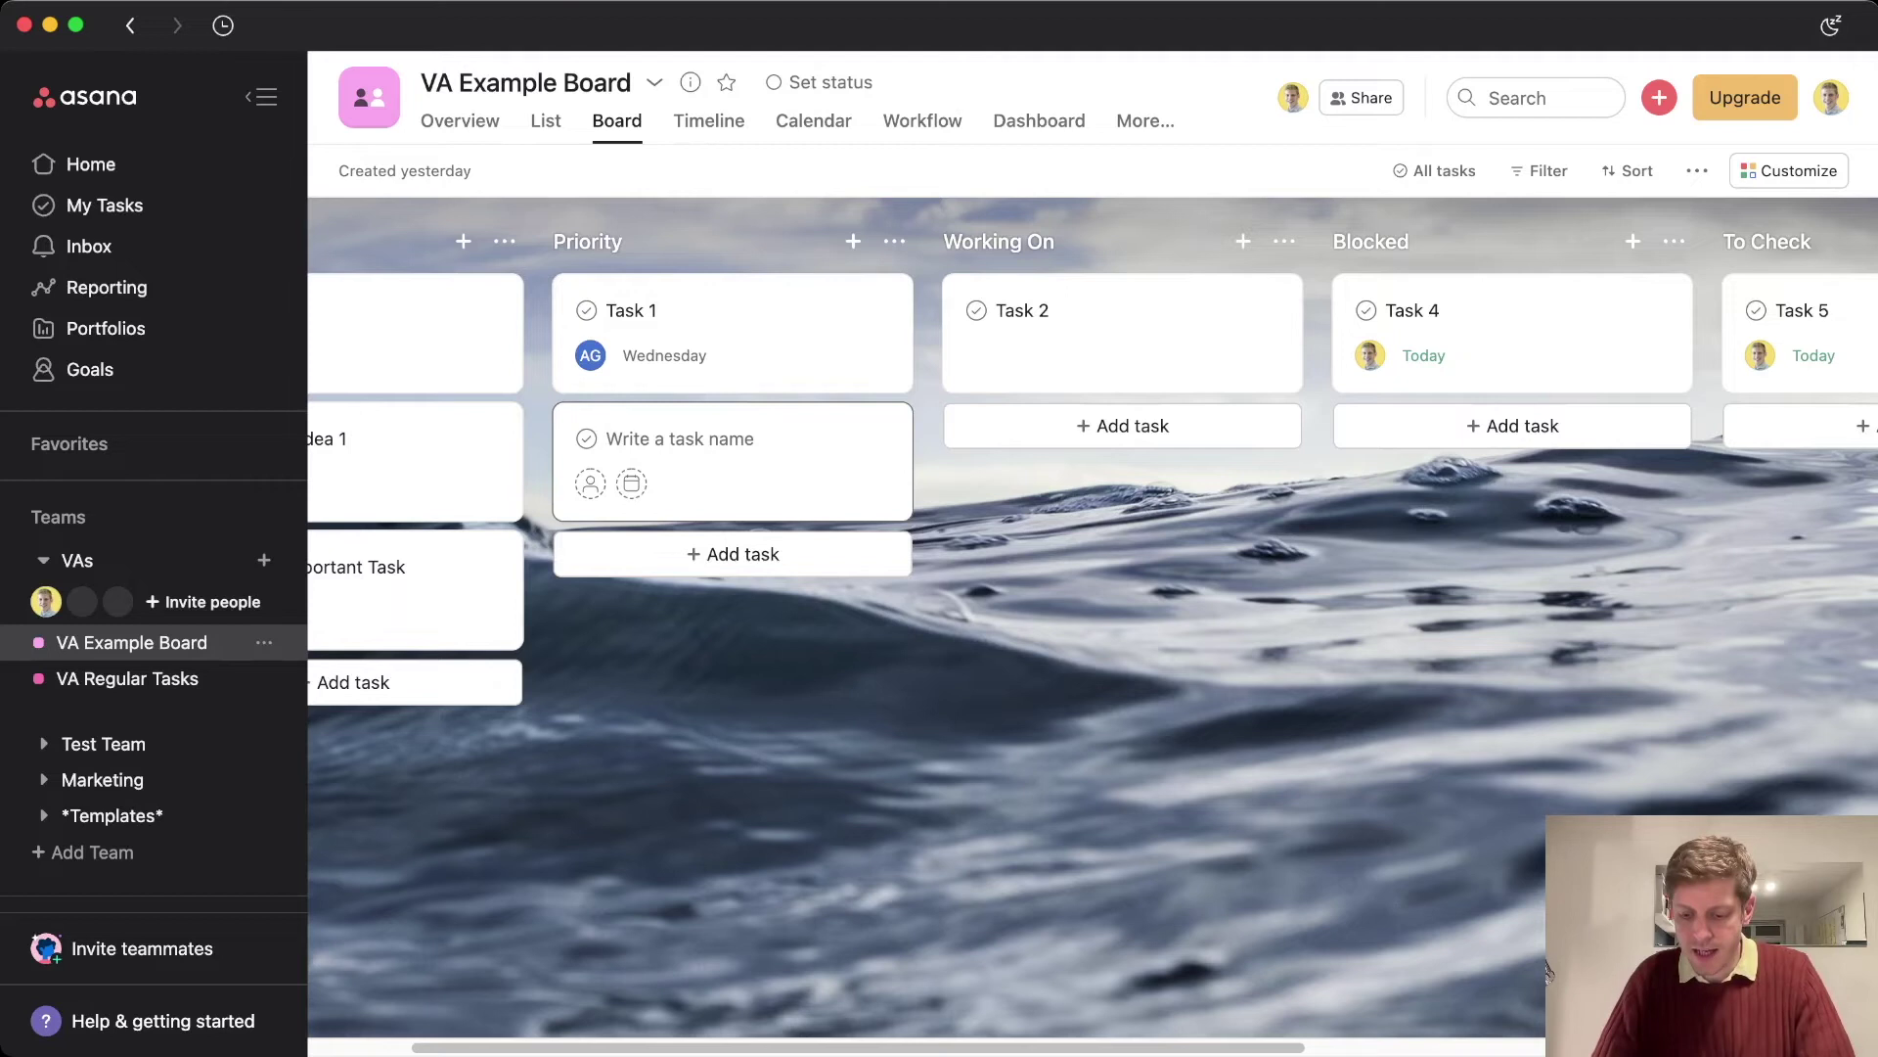
pyautogui.write('Longer')
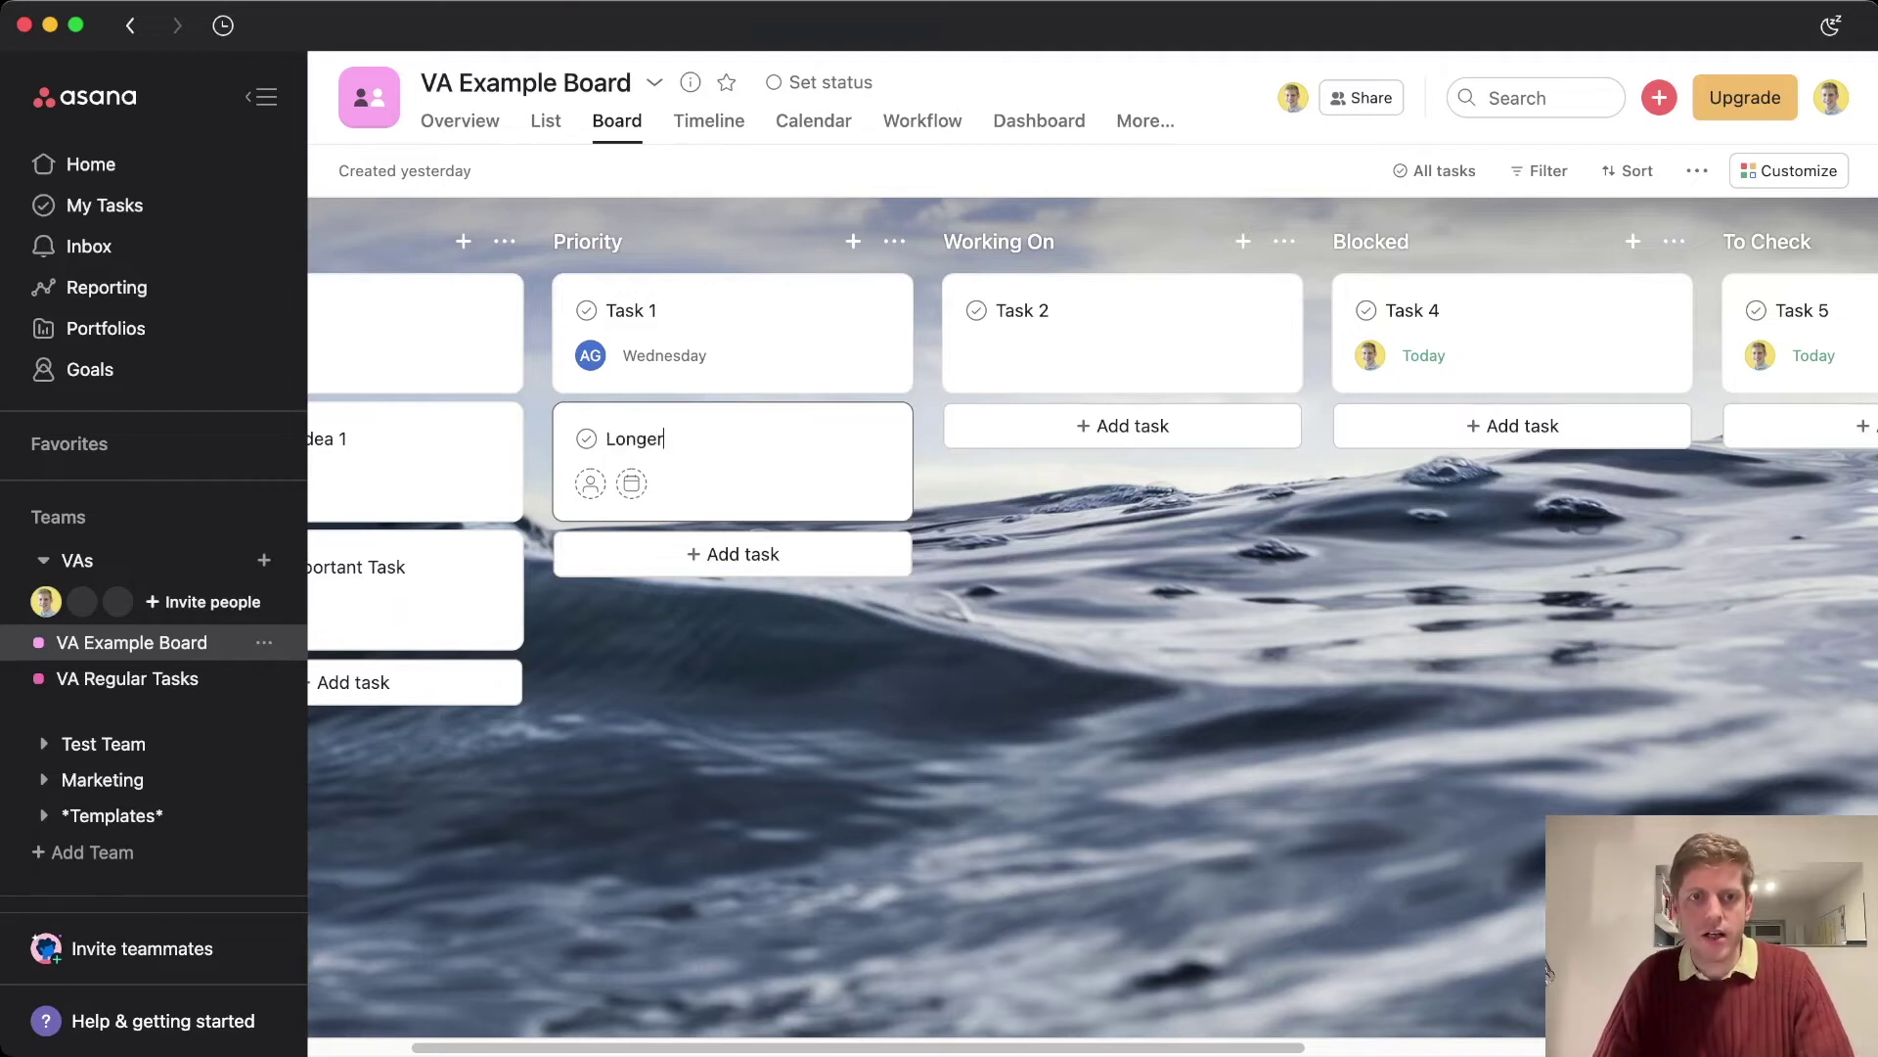
pyautogui.write(' Task to complete')
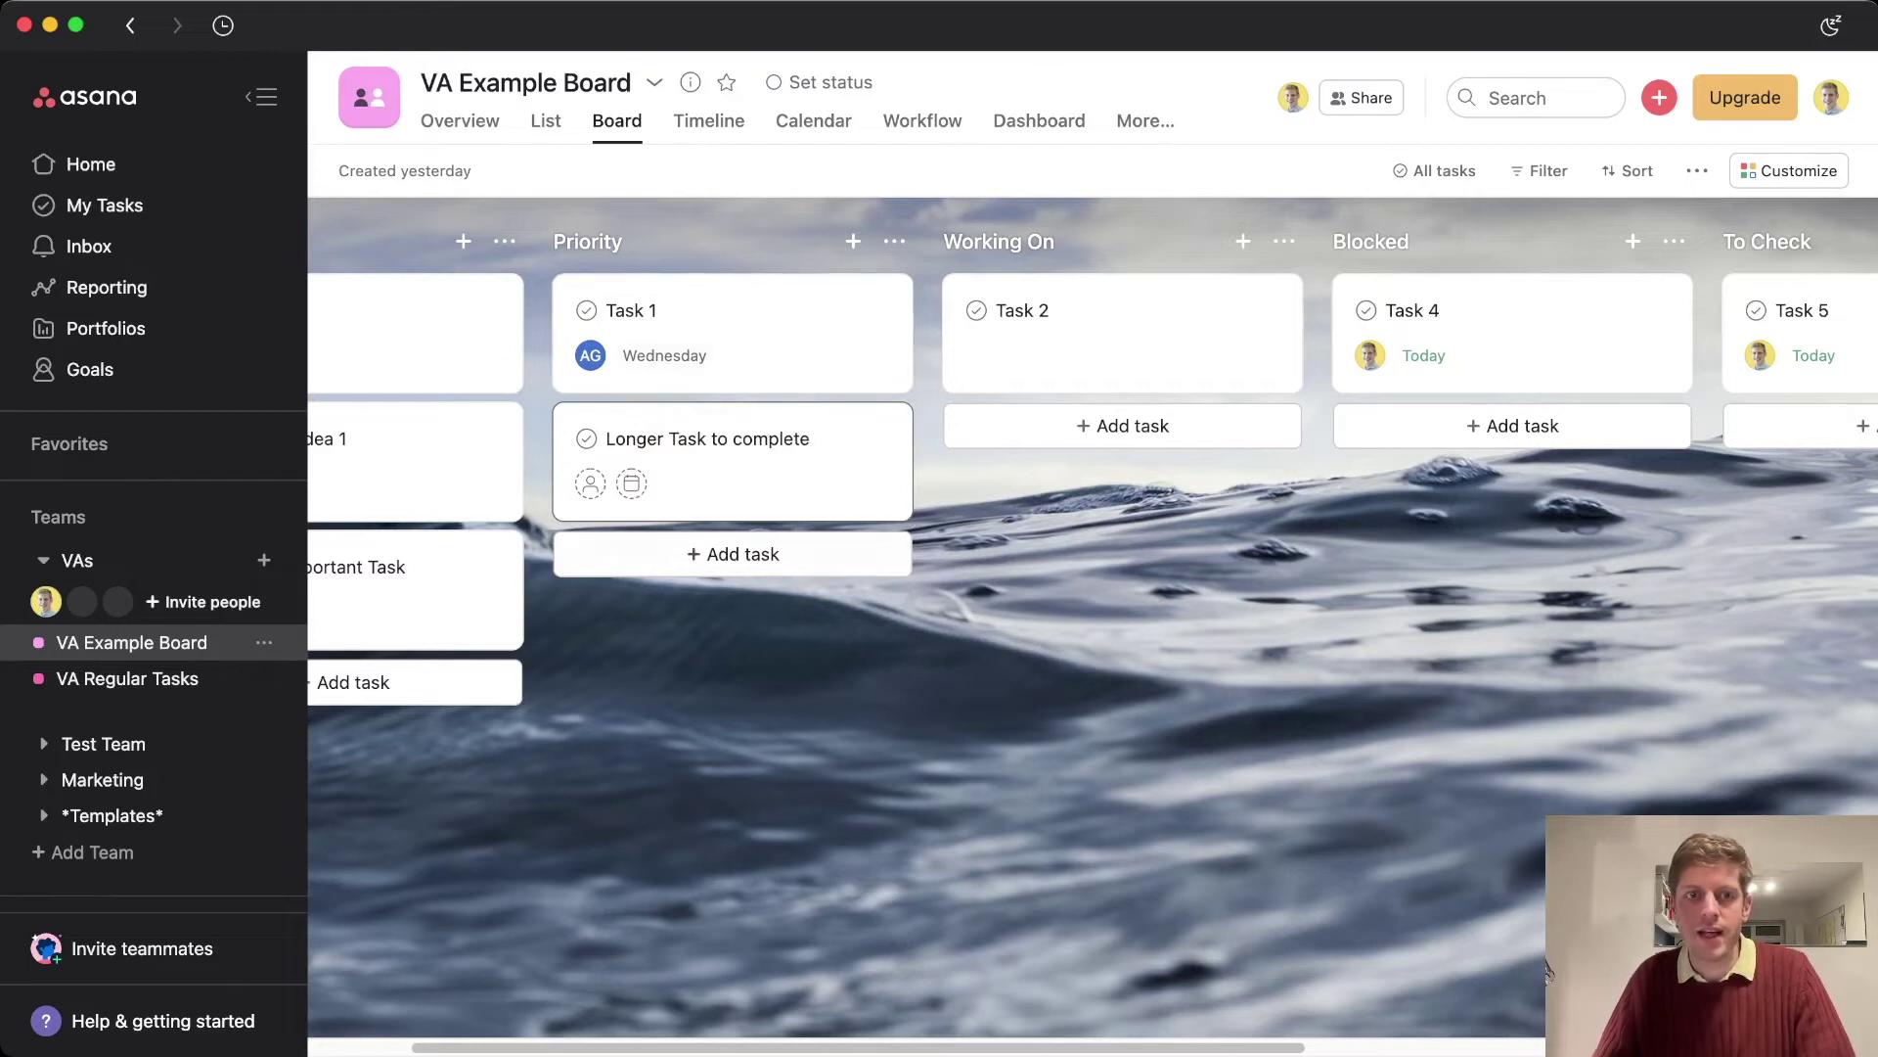
pyautogui.click(590, 484)
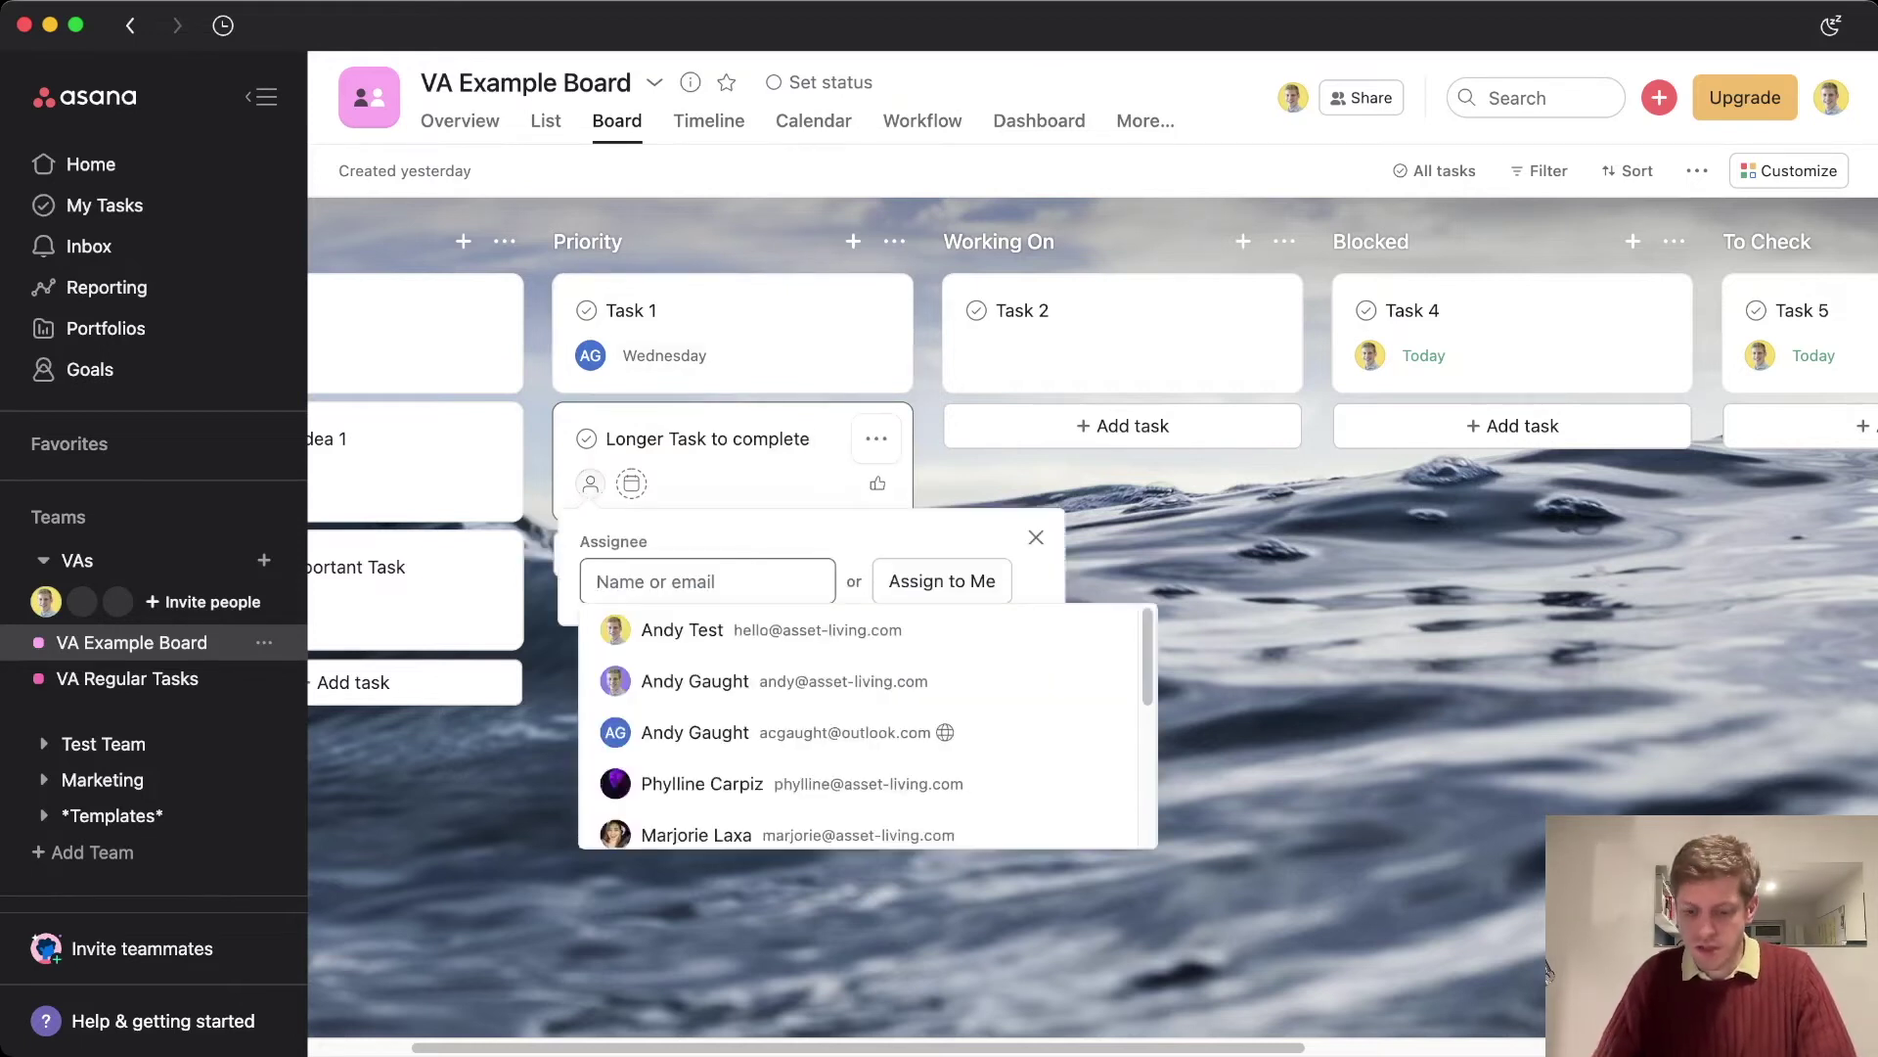
pyautogui.write('acgaugh')
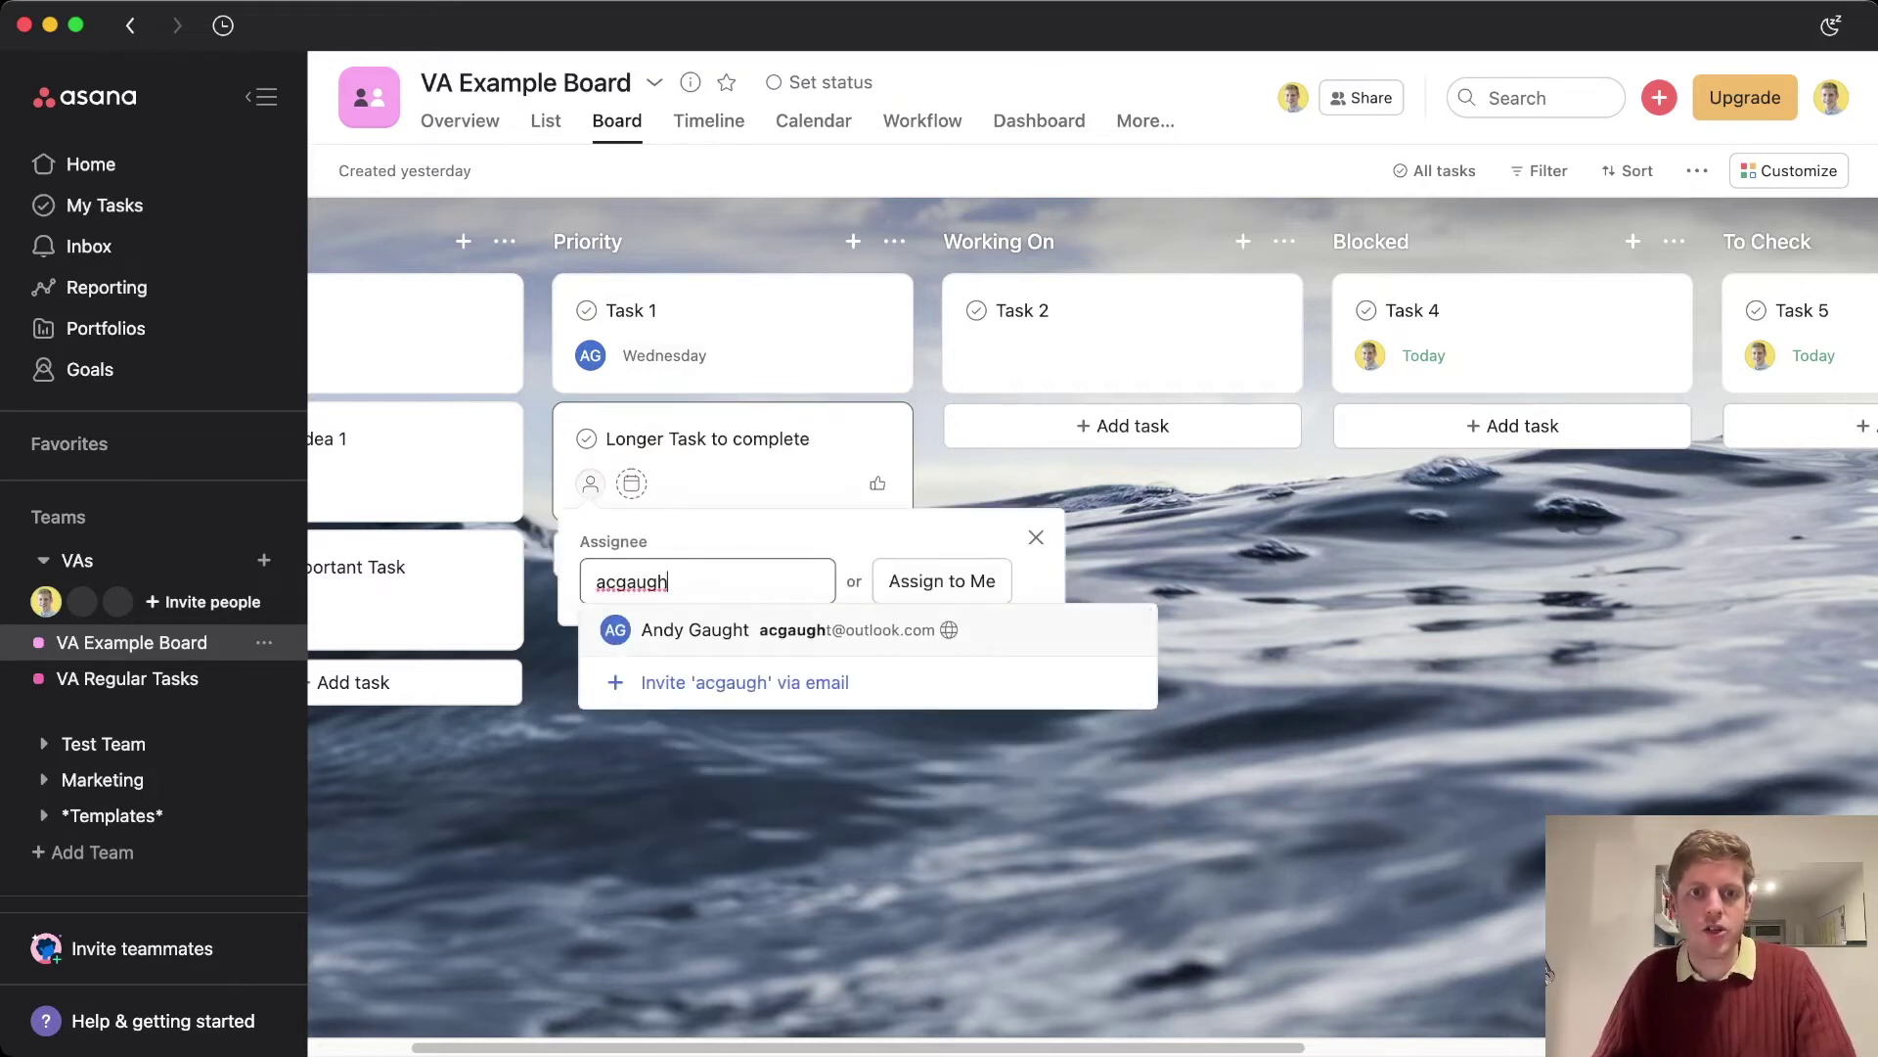
pyautogui.press('Return')
# Set the new task's due date to Wednesday
pyautogui.press('Tab')
pyautogui.press('Down')
pyautogui.press('Down')
pyautogui.press('Right')
pyautogui.press('Return')
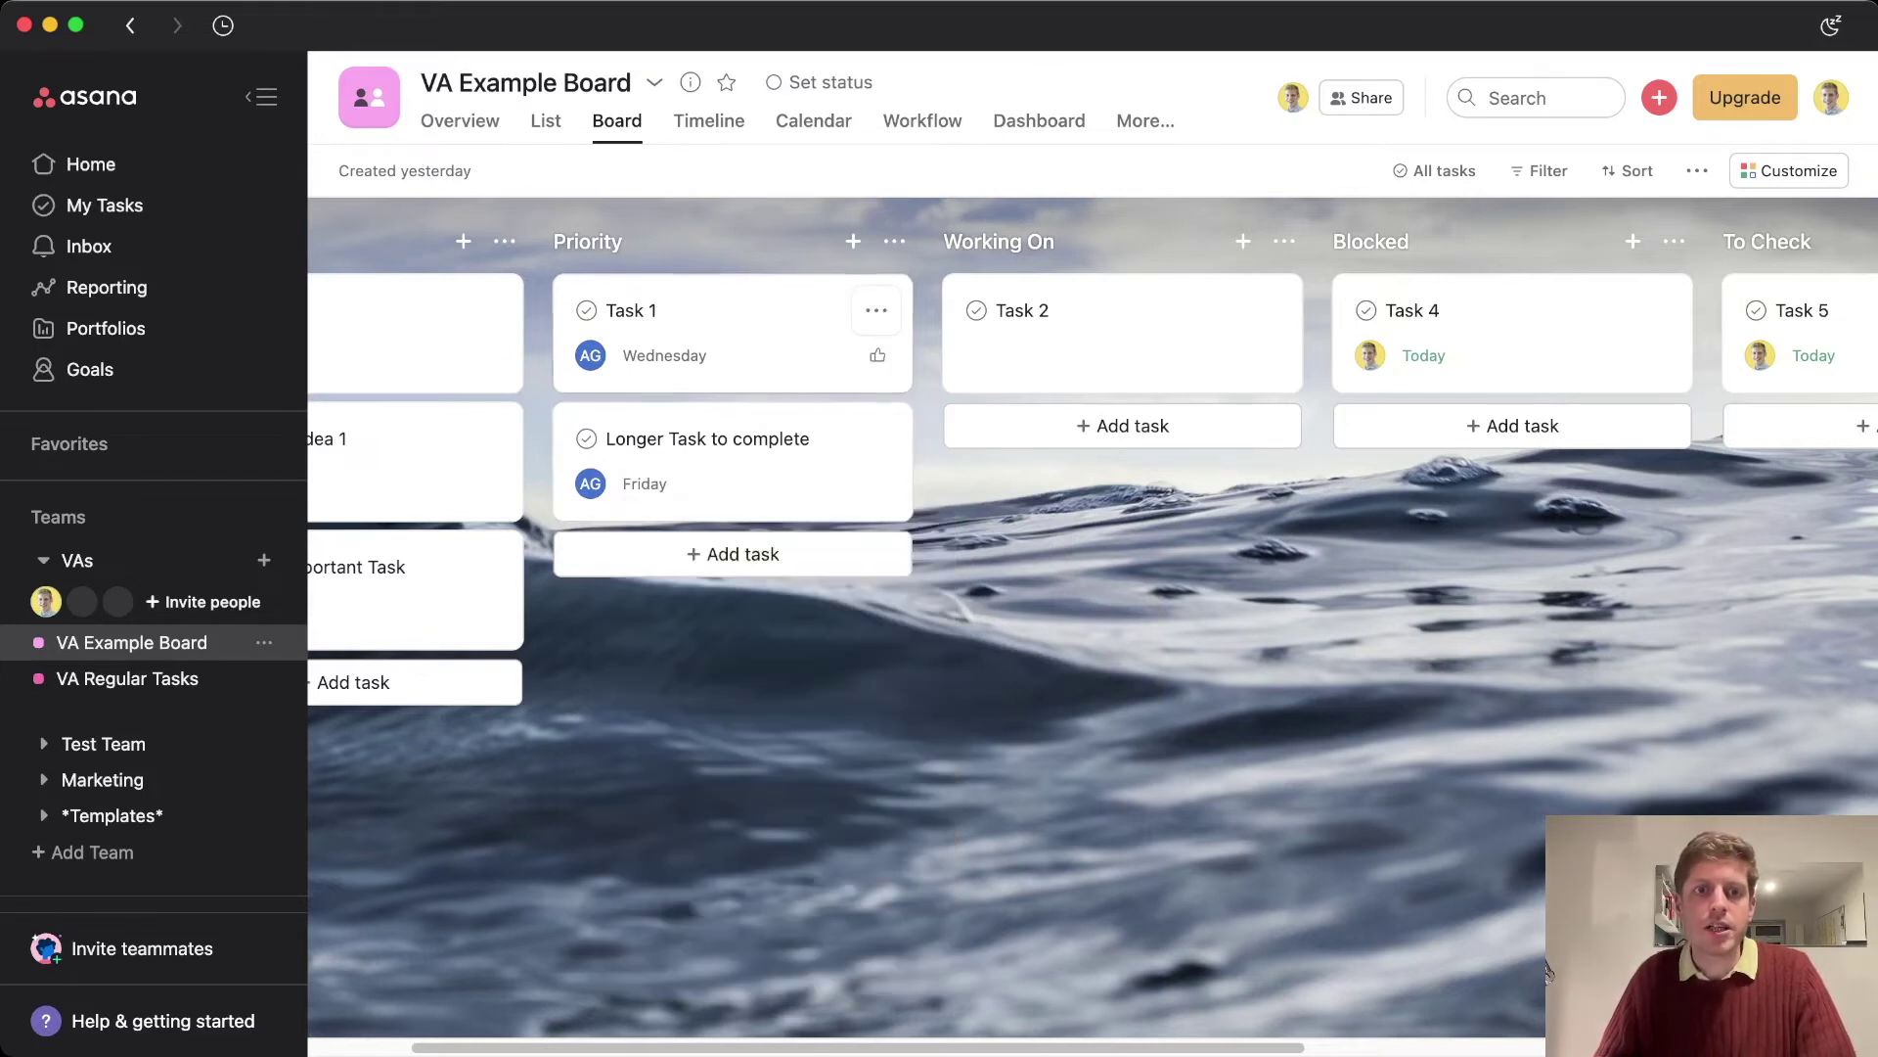
pyautogui.press('super+shift+Down')
pyautogui.press('super+shift+Up')
pyautogui.press('Tab')
pyautogui.press('Up')
pyautogui.press('Left')
pyautogui.press('Left')
pyautogui.press('Down')
pyautogui.press('Return')
pyautogui.press('Down')
# Try reordering Longer Task to complete around Task 1, leaving it below Task 1
pyautogui.press('super+shift+Up')
pyautogui.press('super+shift+Down')
pyautogui.press('Up')
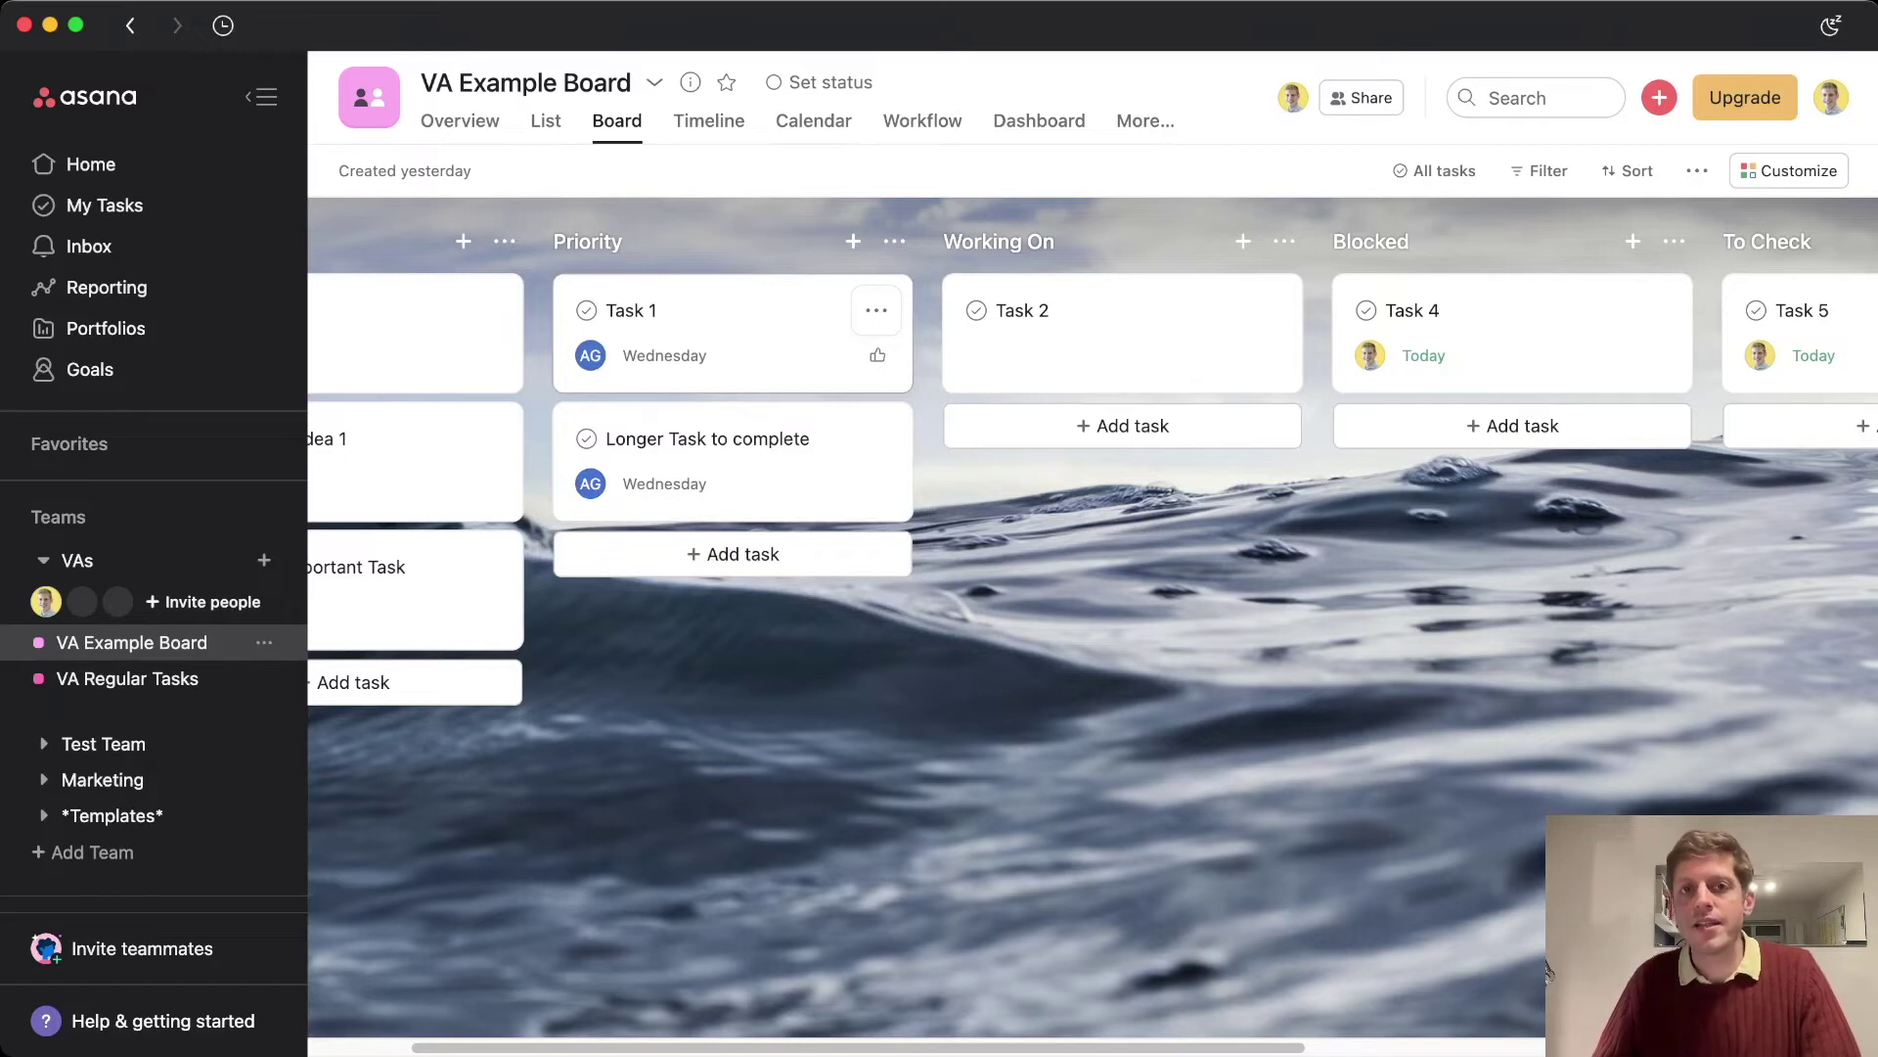
pyautogui.press('Down')
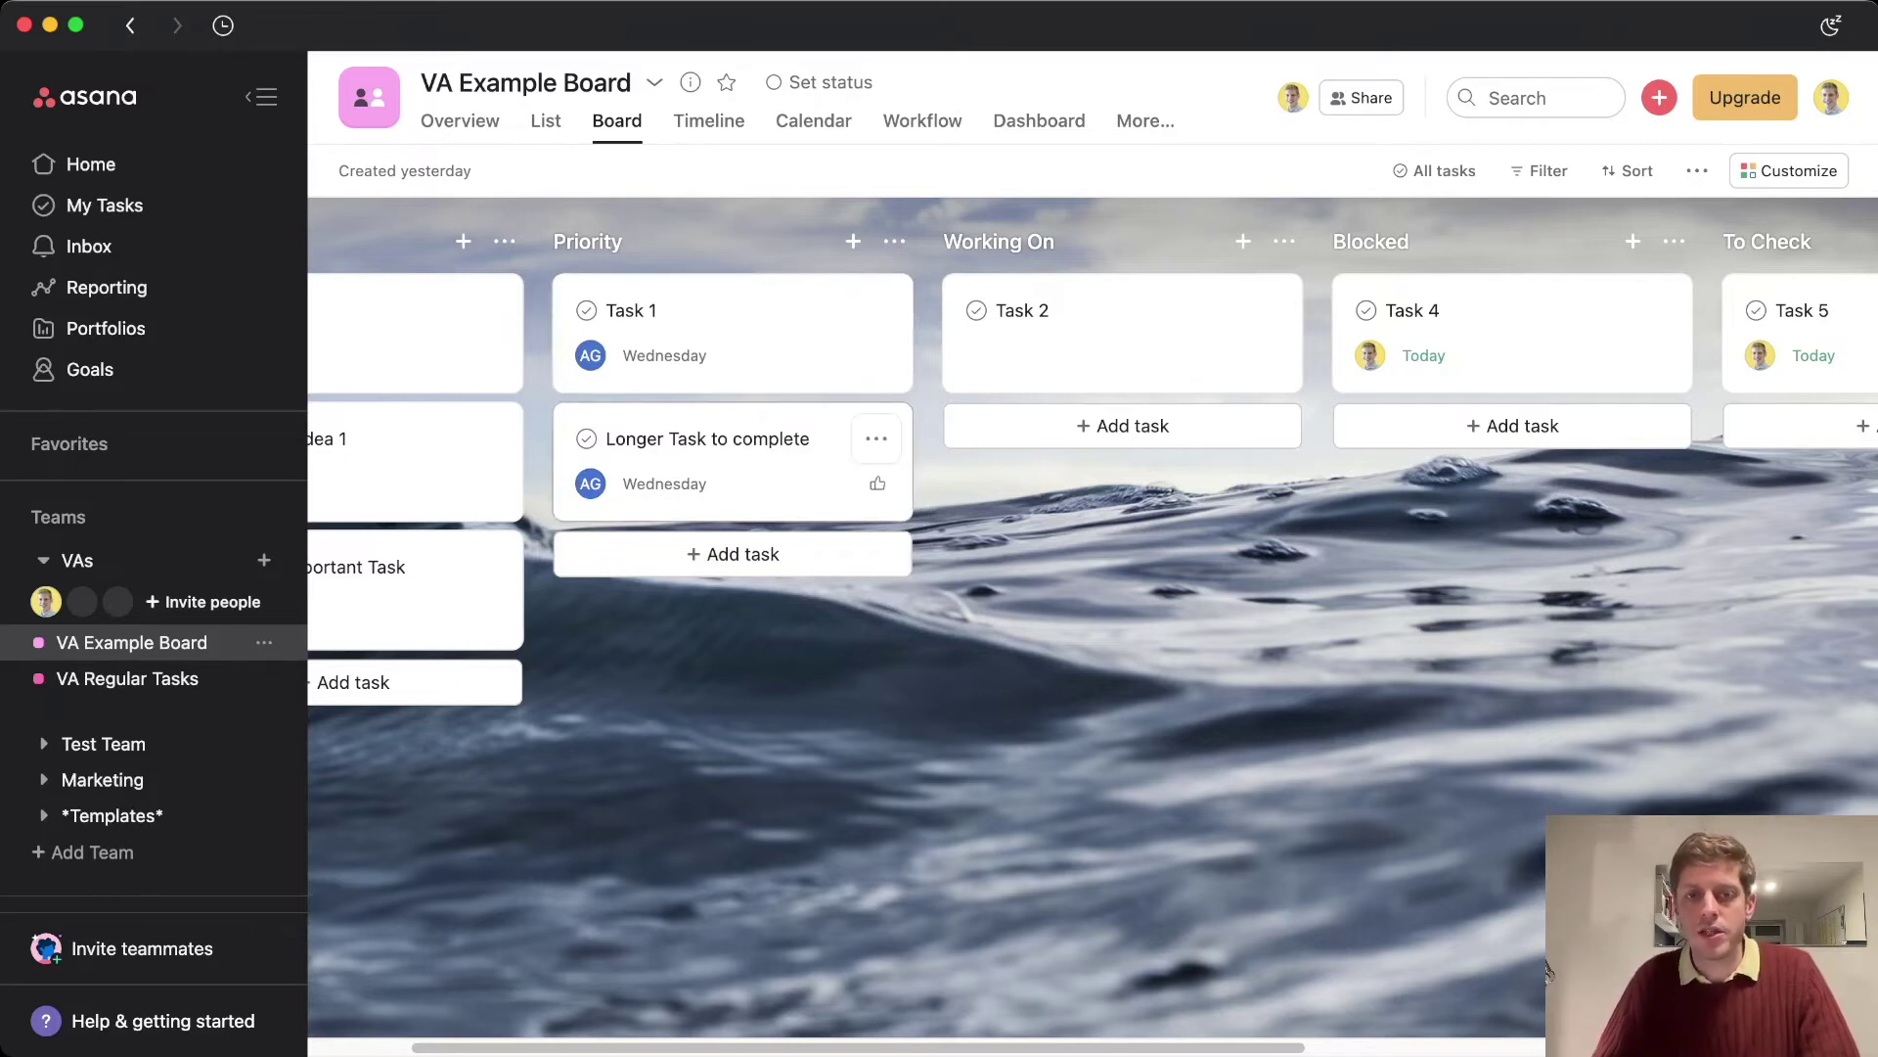
pyautogui.press('Escape')
pyautogui.press('super+Tab')
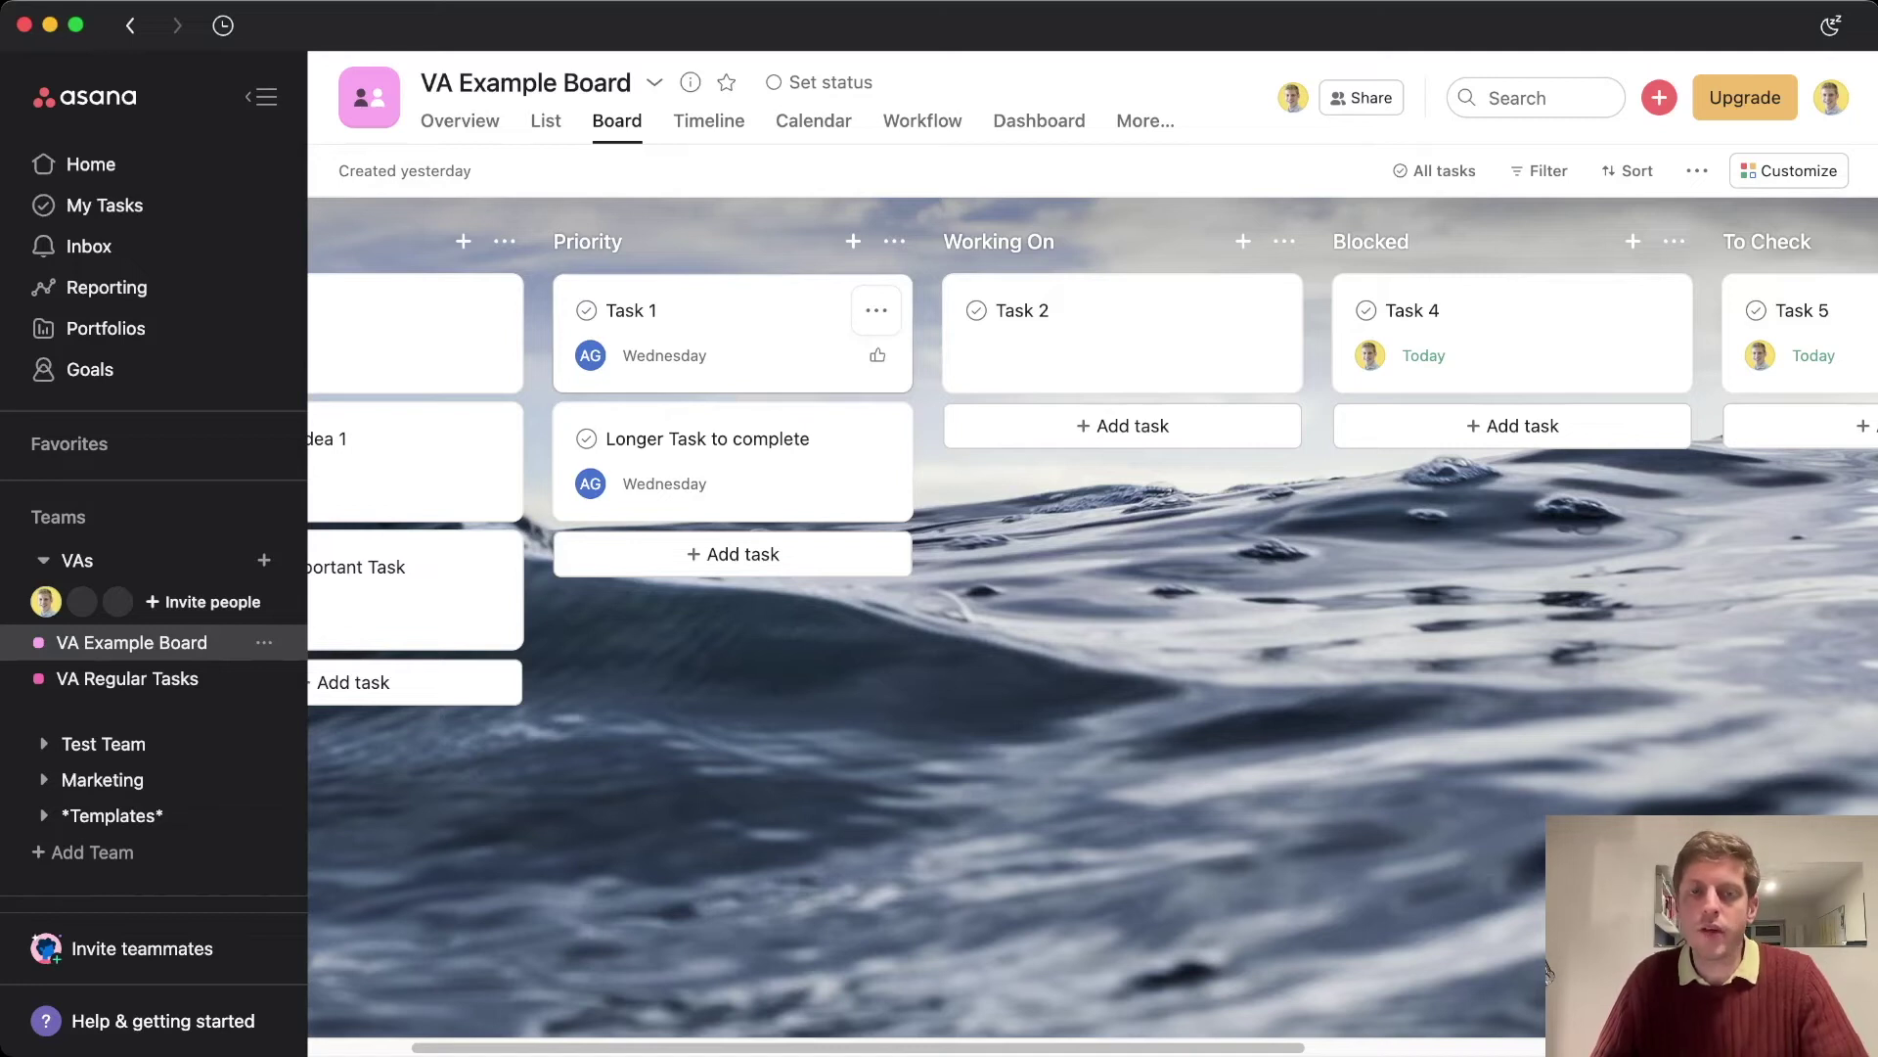
# Drag Task 1 and Longer Task to complete into Working On, and Task 2 back to Priority's top
pyautogui.moveTo(685, 323); pyautogui.dragTo(1056, 323)
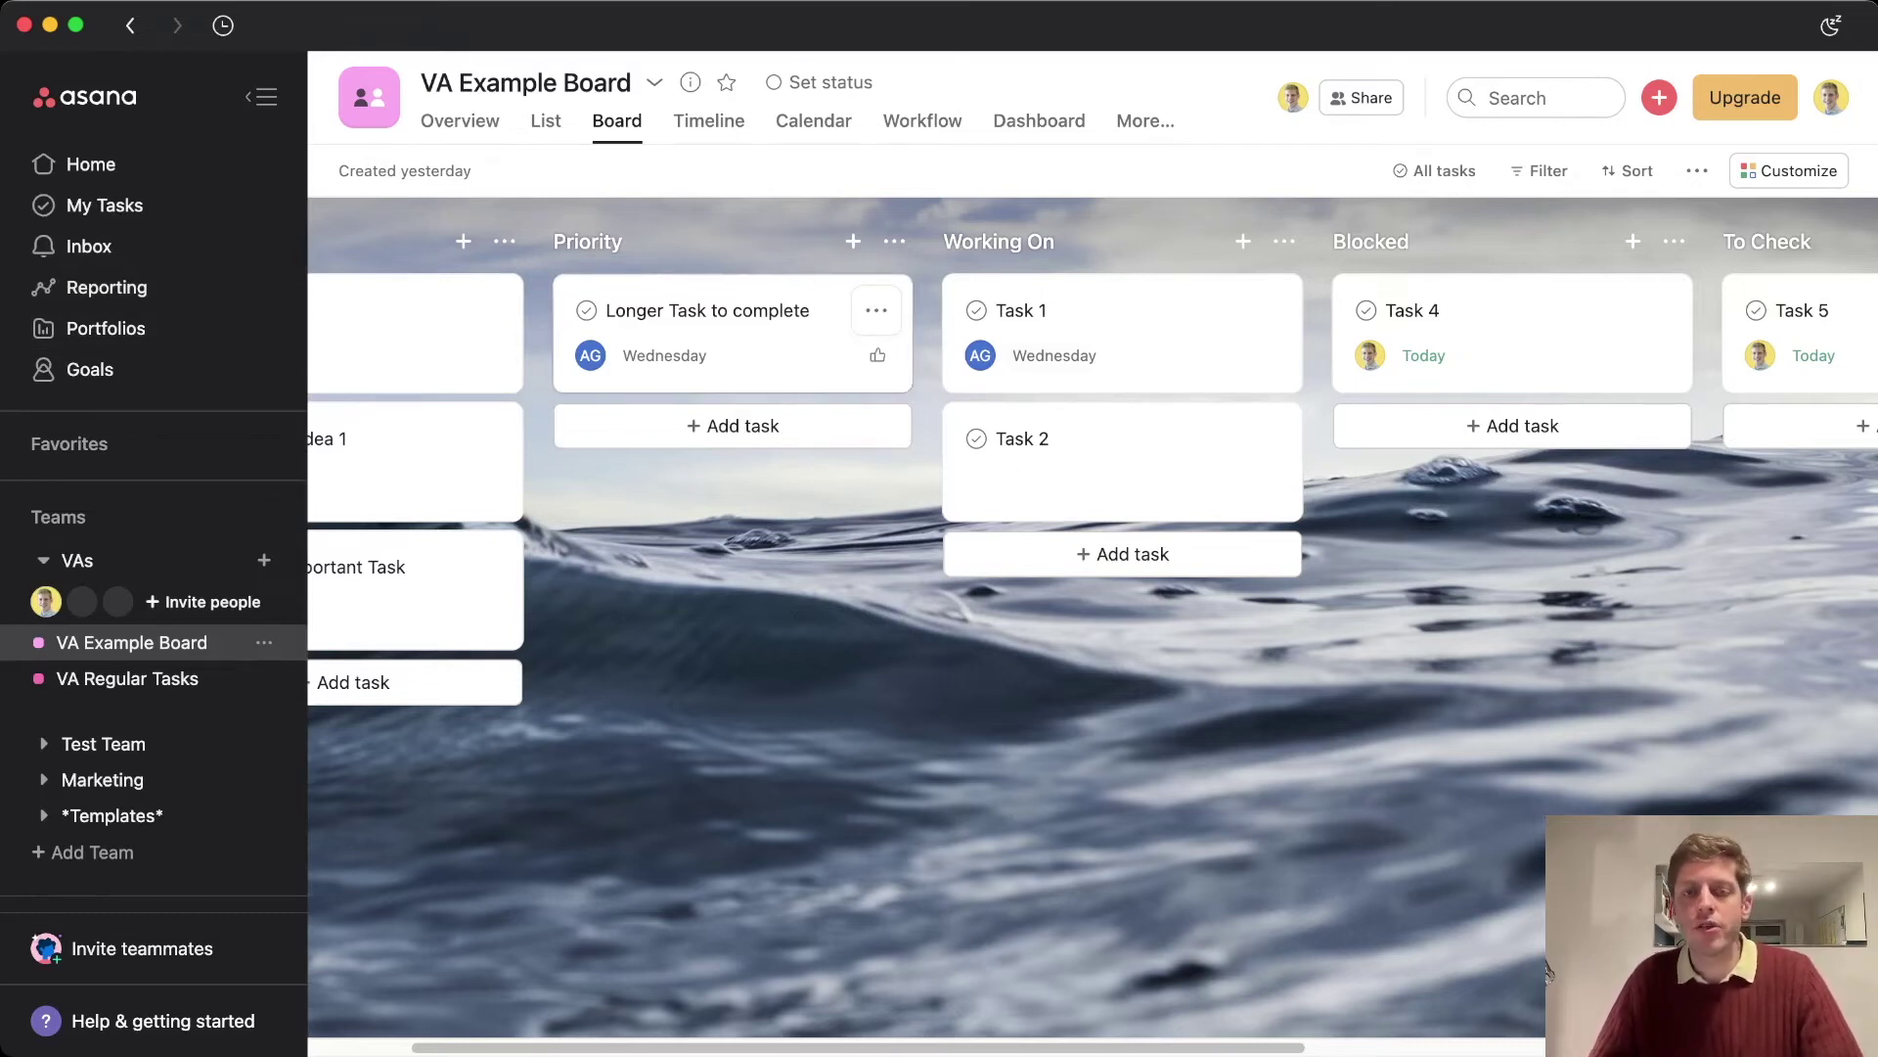
pyautogui.moveTo(734, 333); pyautogui.dragTo(1074, 333)
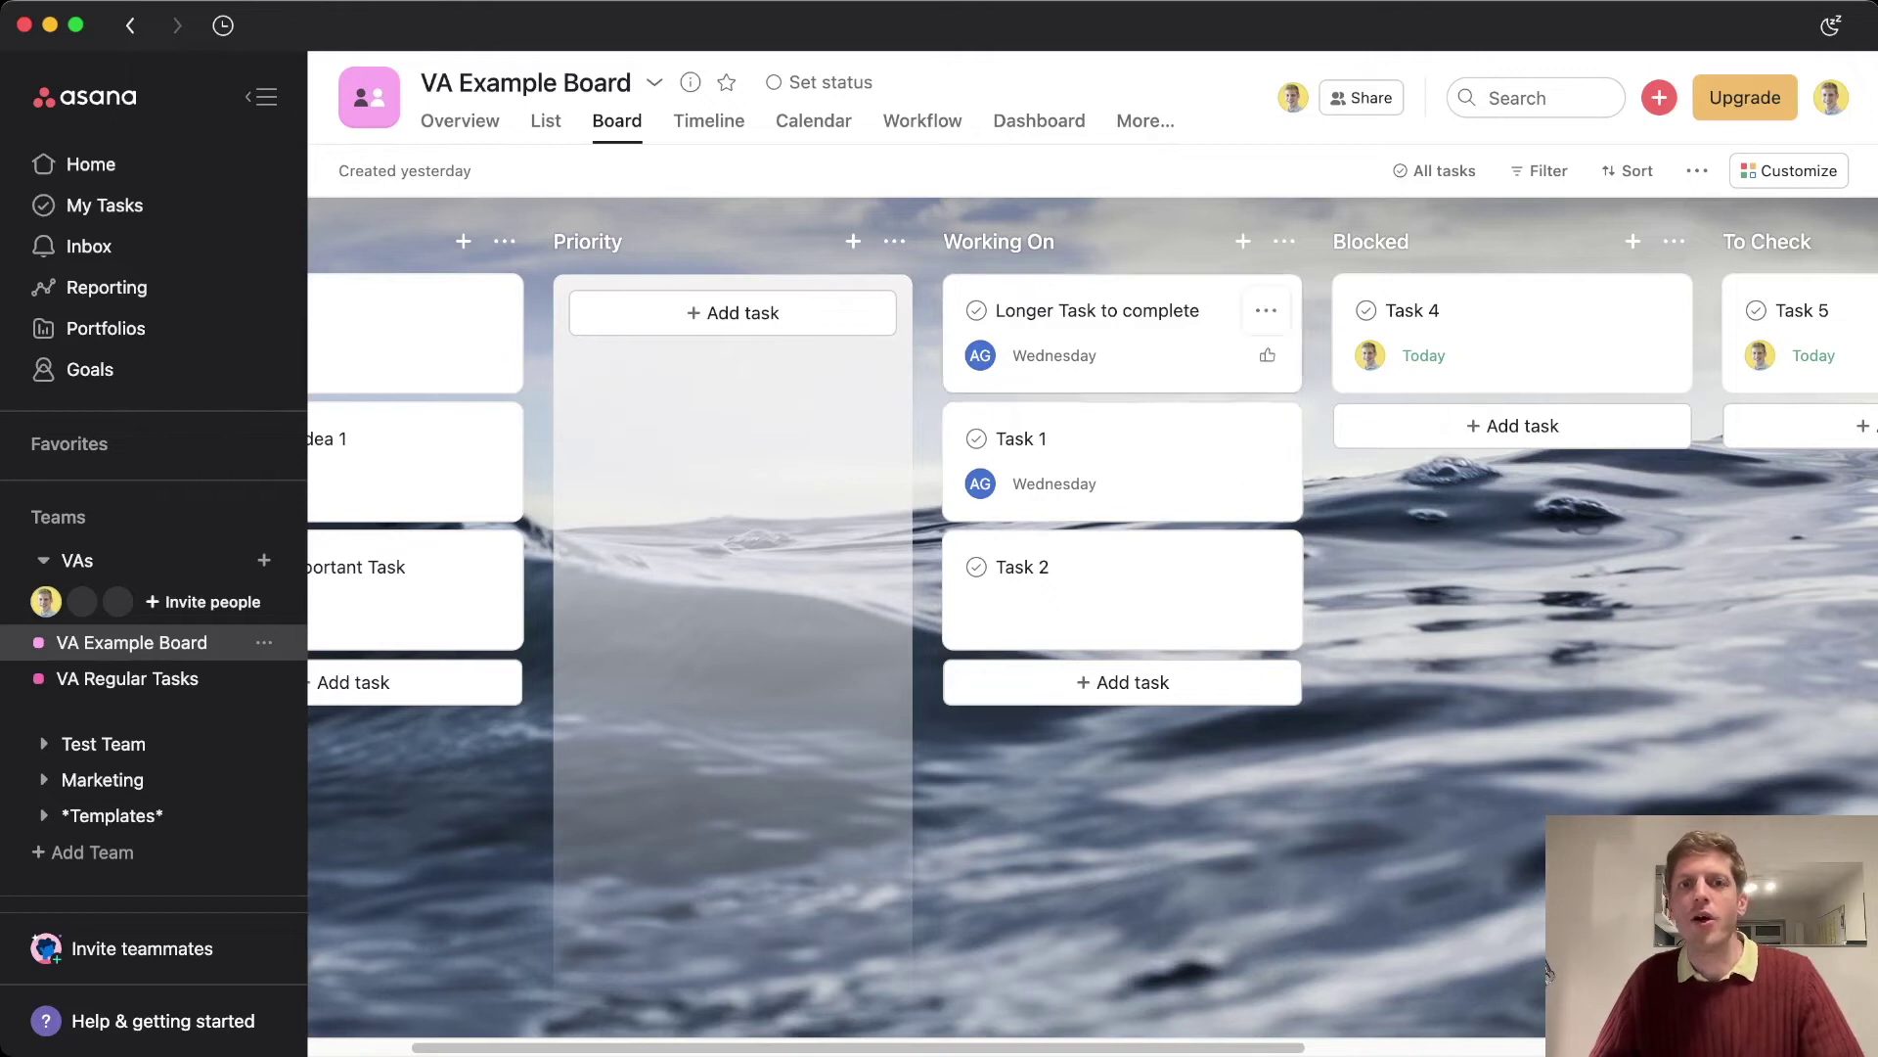
pyautogui.moveTo(1076, 587); pyautogui.dragTo(688, 330)
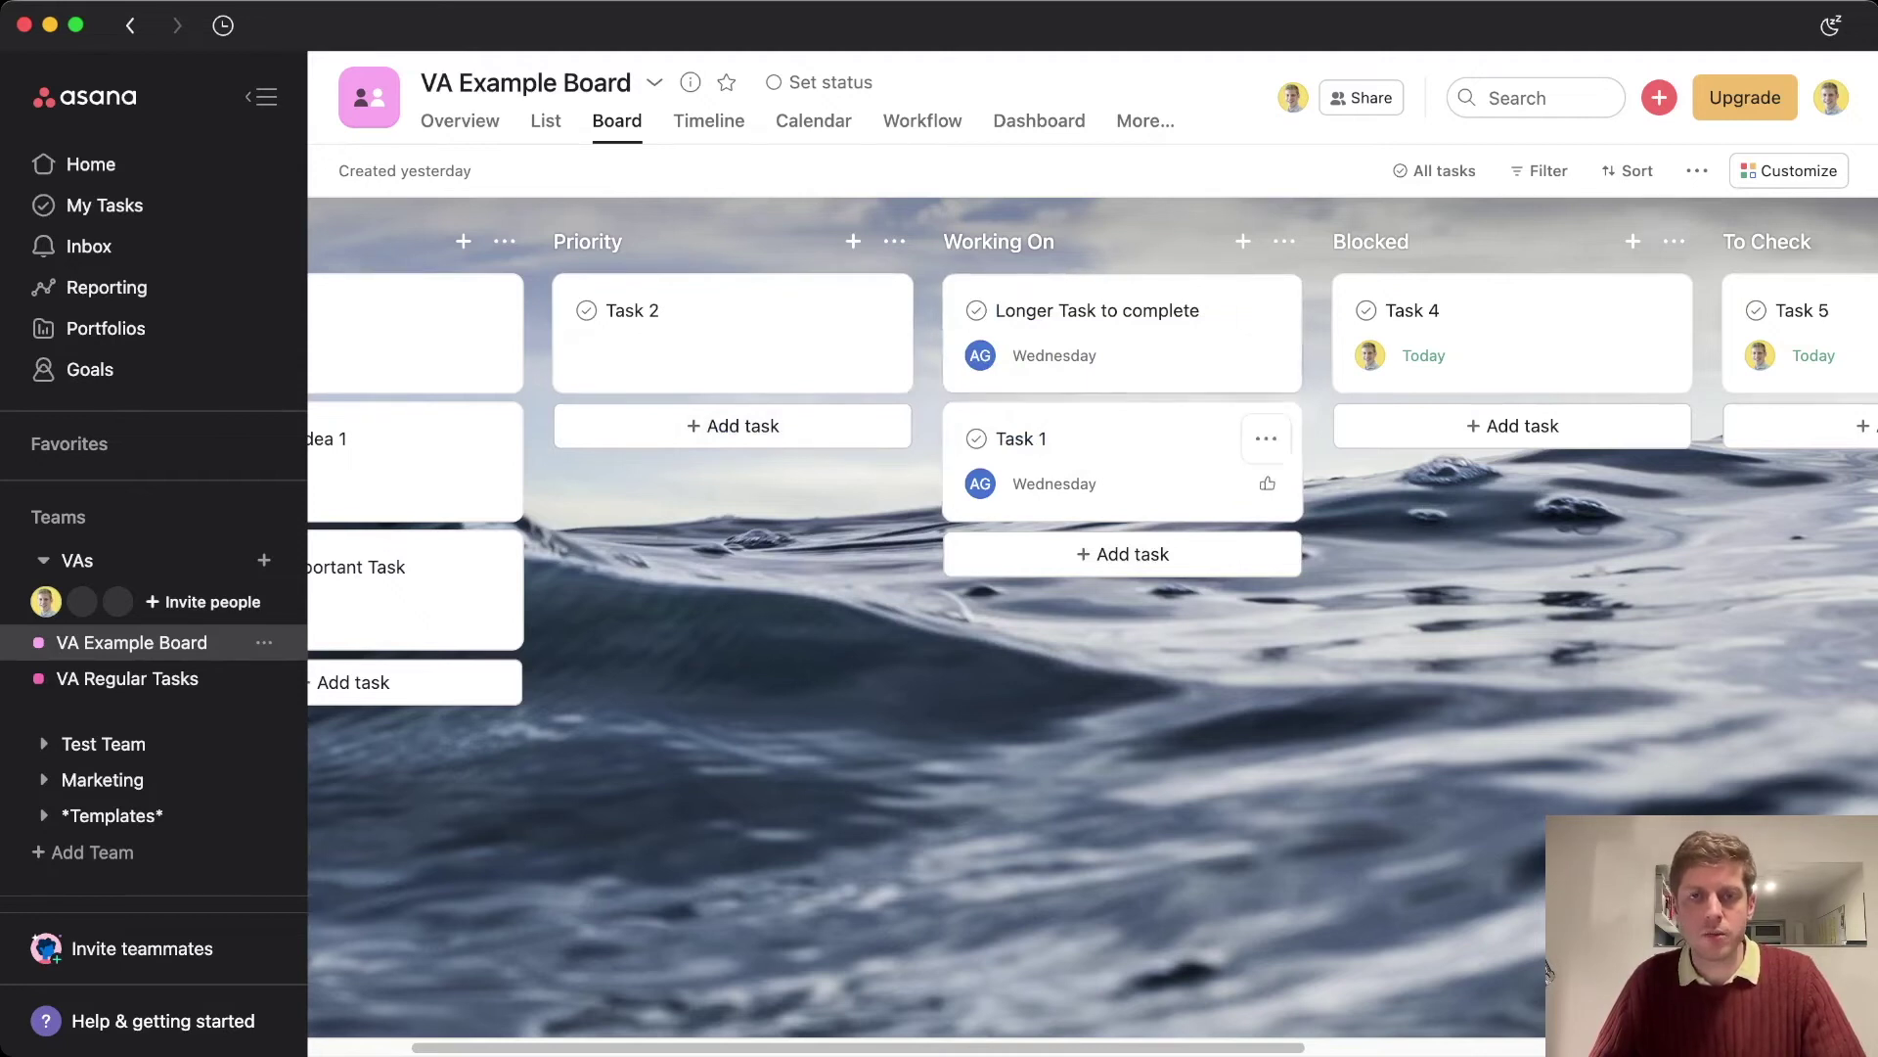
pyautogui.click(1548, 971)
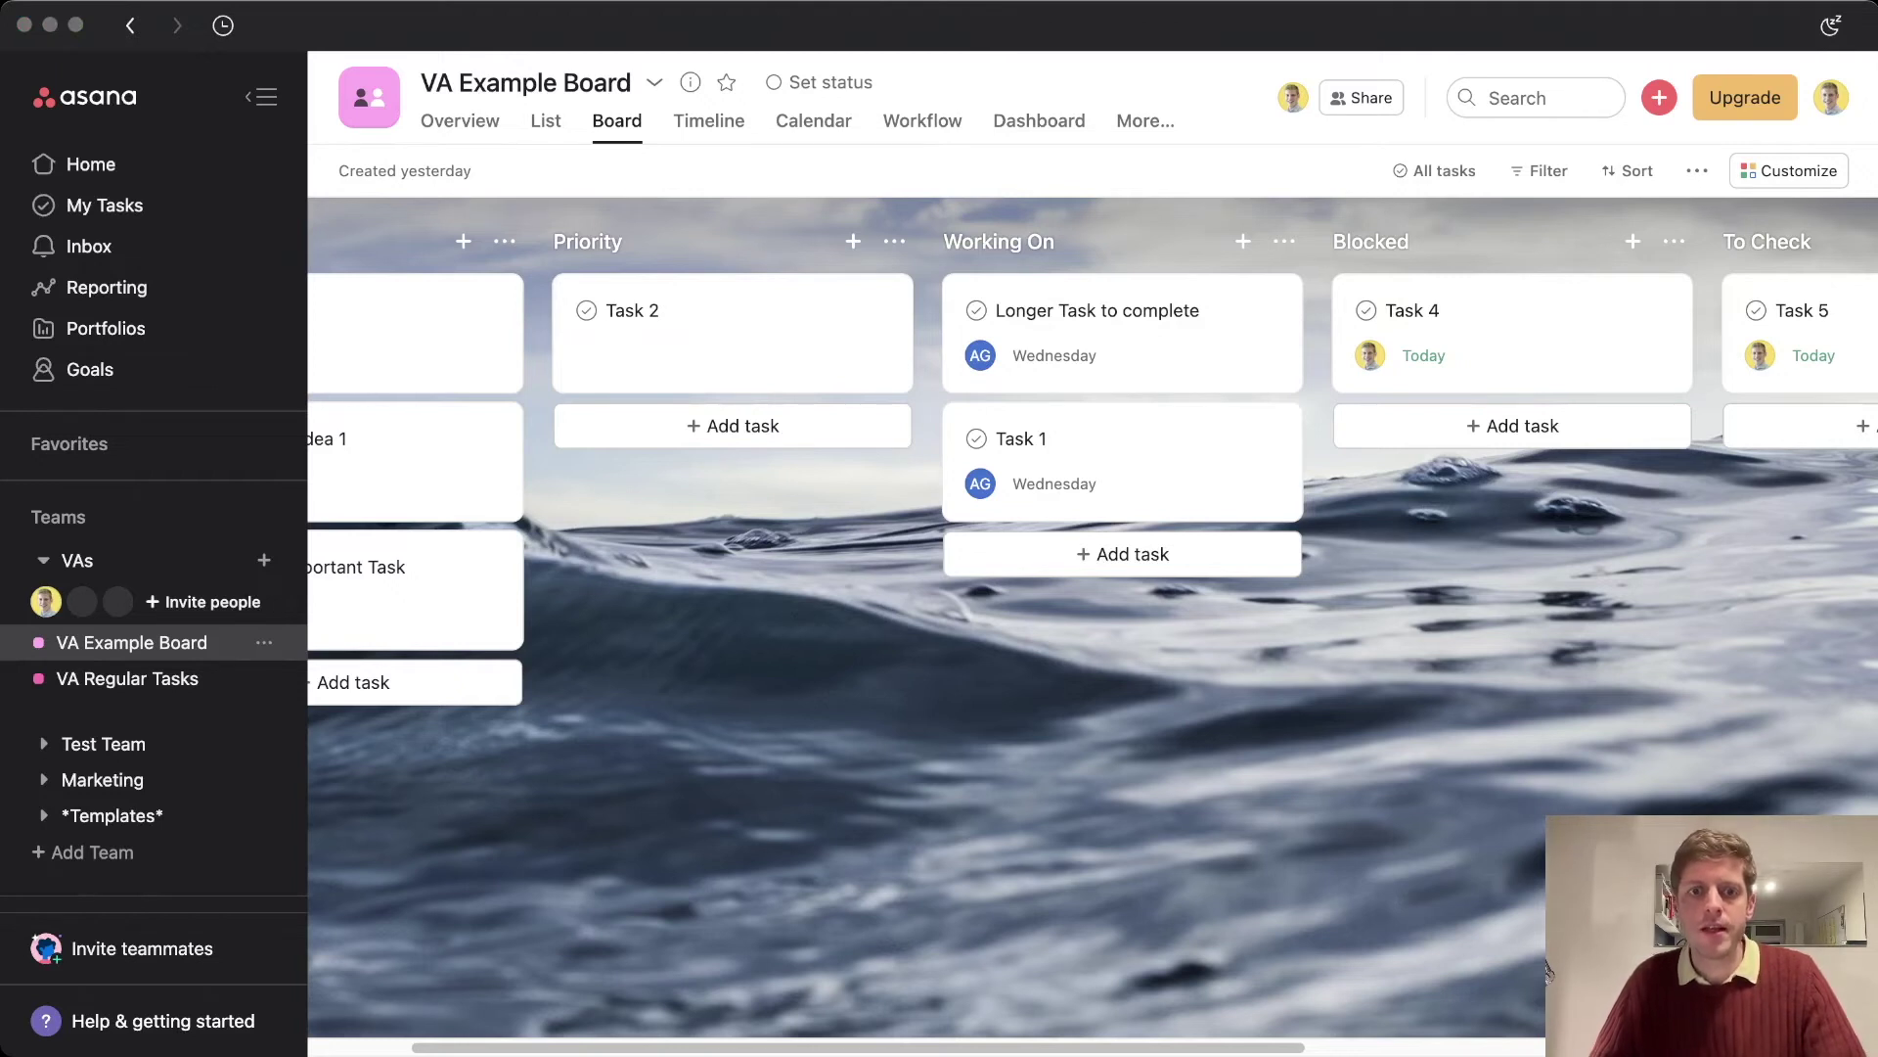
pyautogui.click(1548, 971)
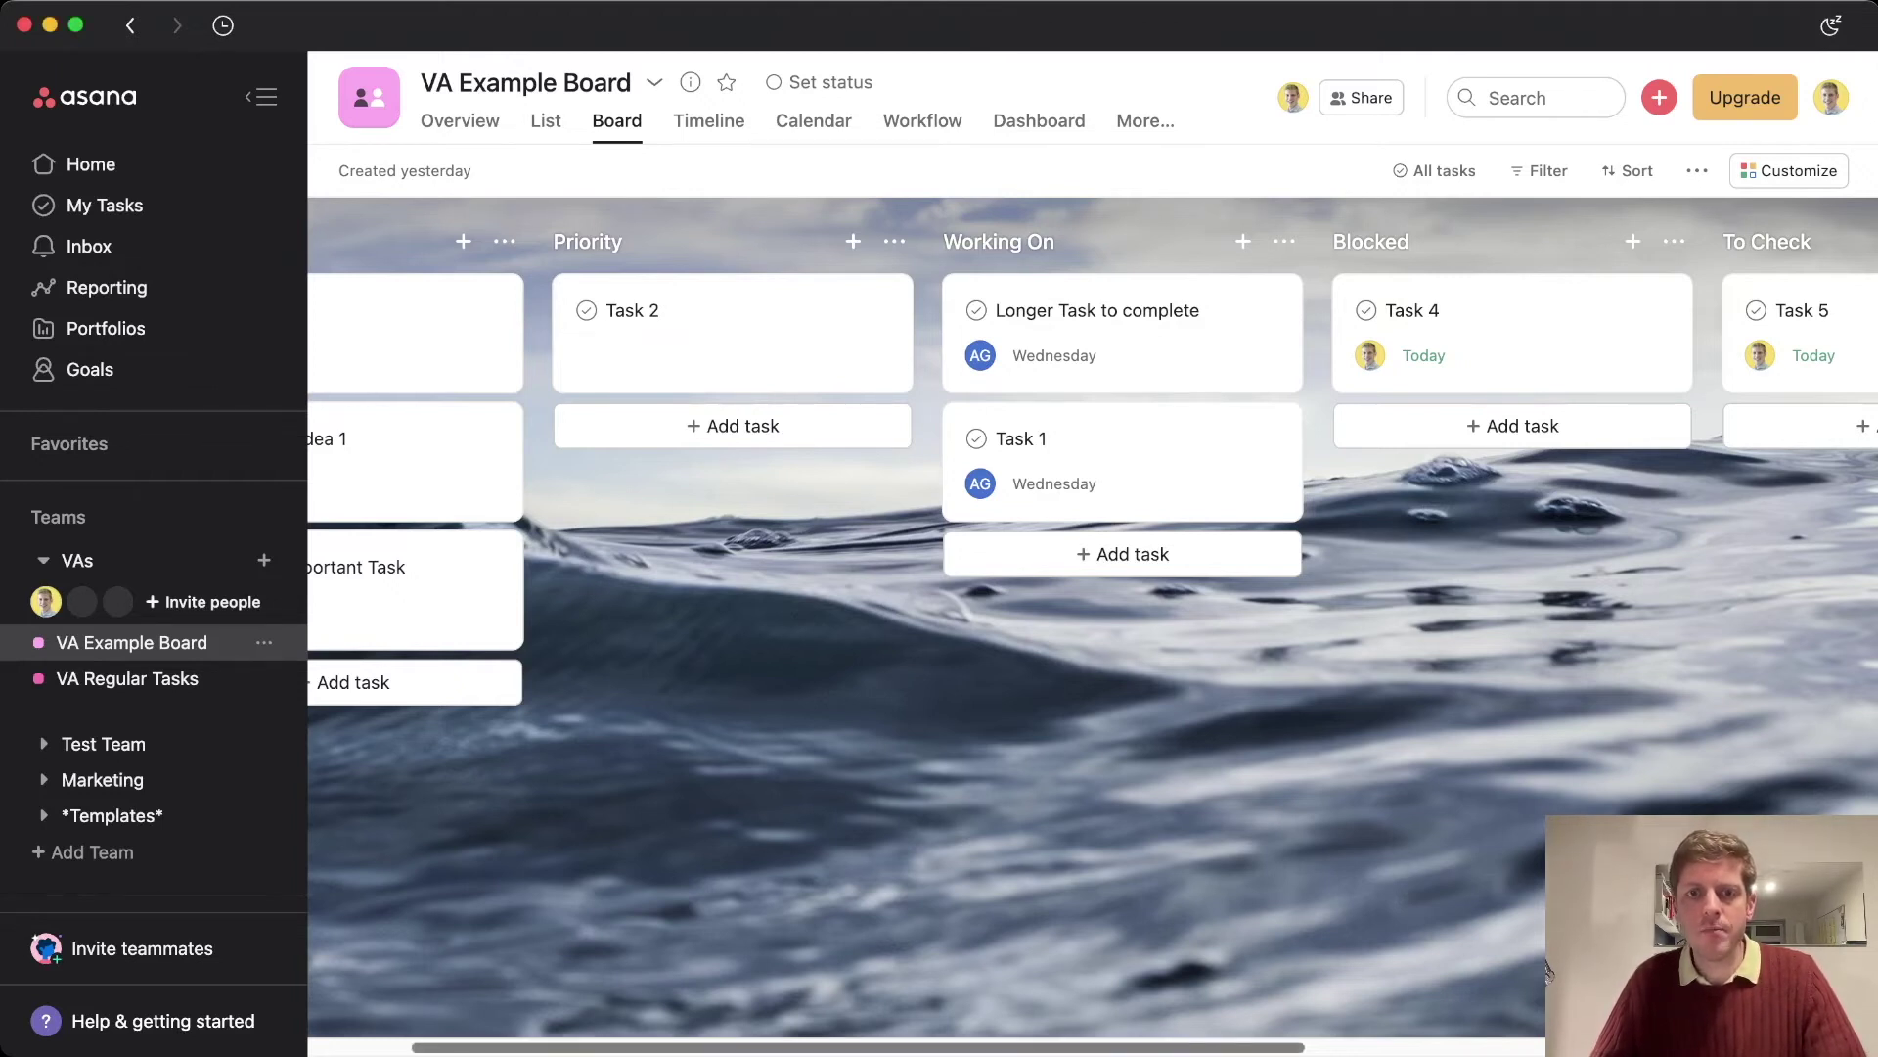
pyautogui.hscroll(5, 1548, 971)
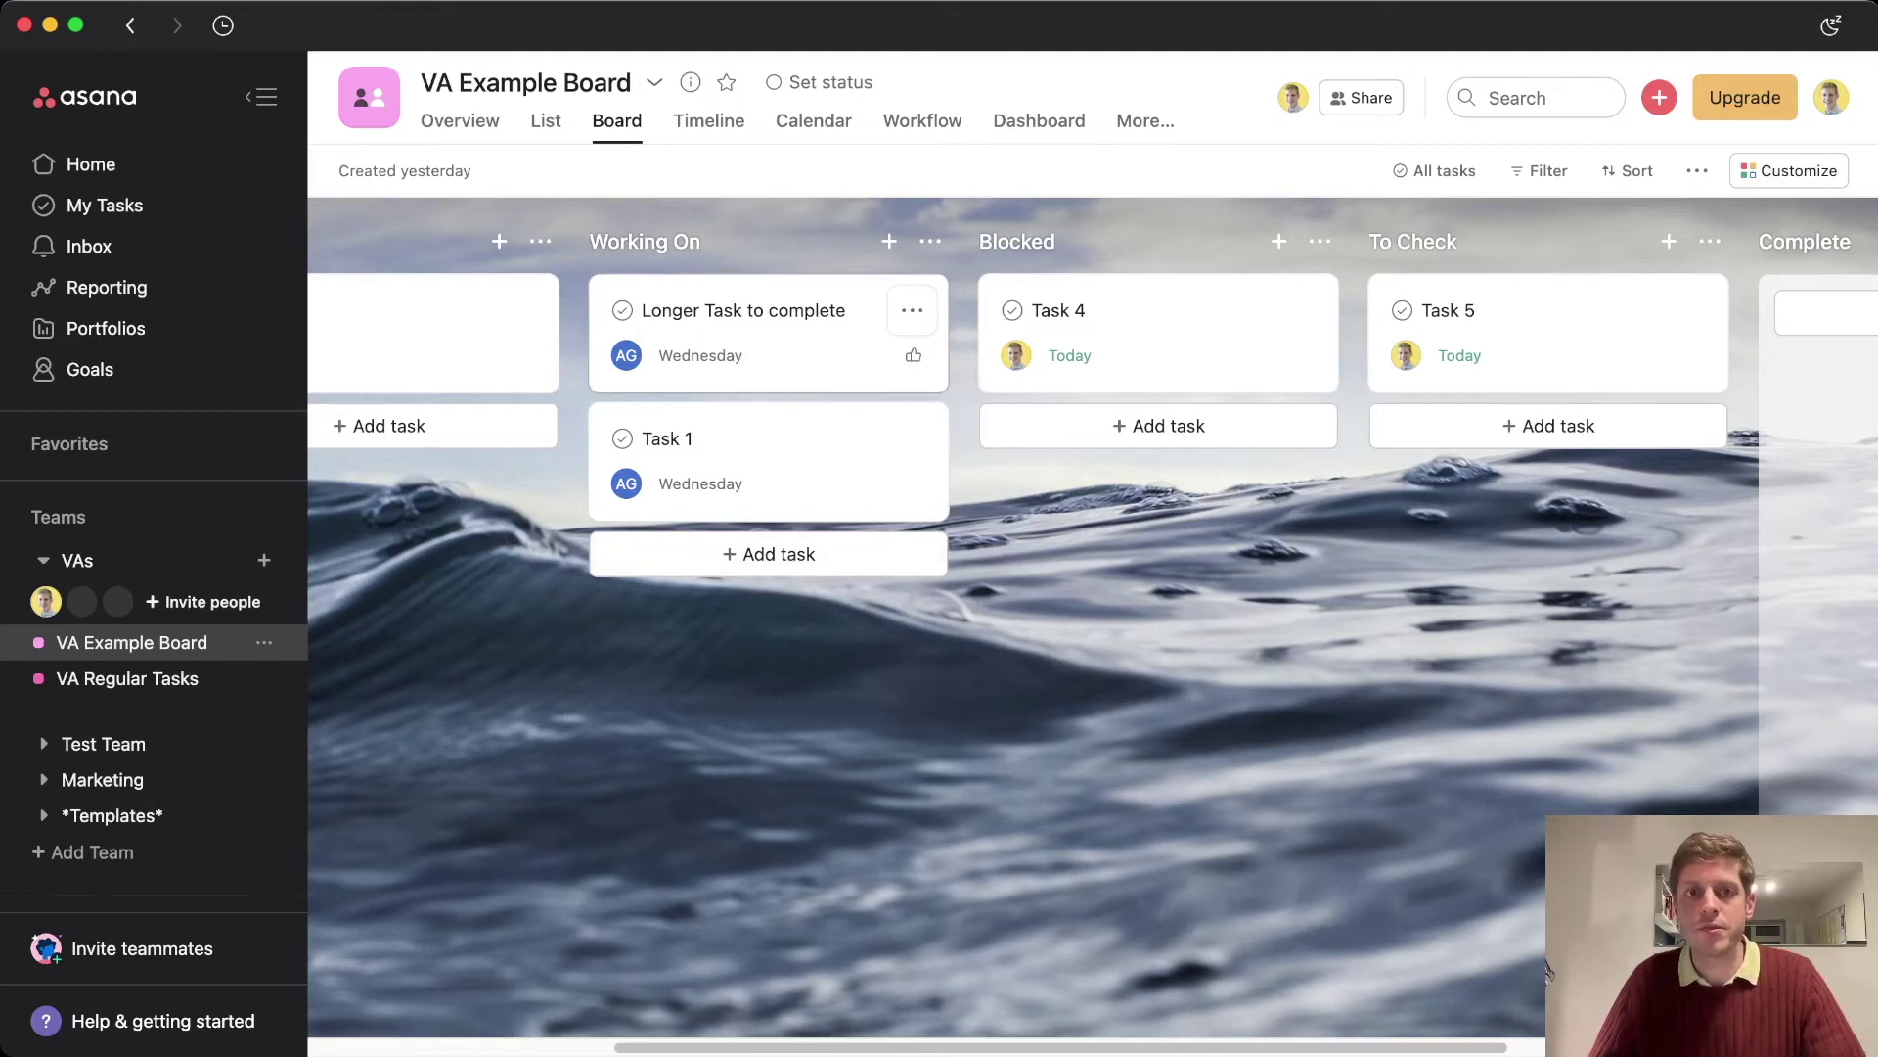
# Drag Longer Task to complete into Blocked and change its assignee to the teammate's other account
pyautogui.moveTo(763, 333); pyautogui.dragTo(1133, 301)
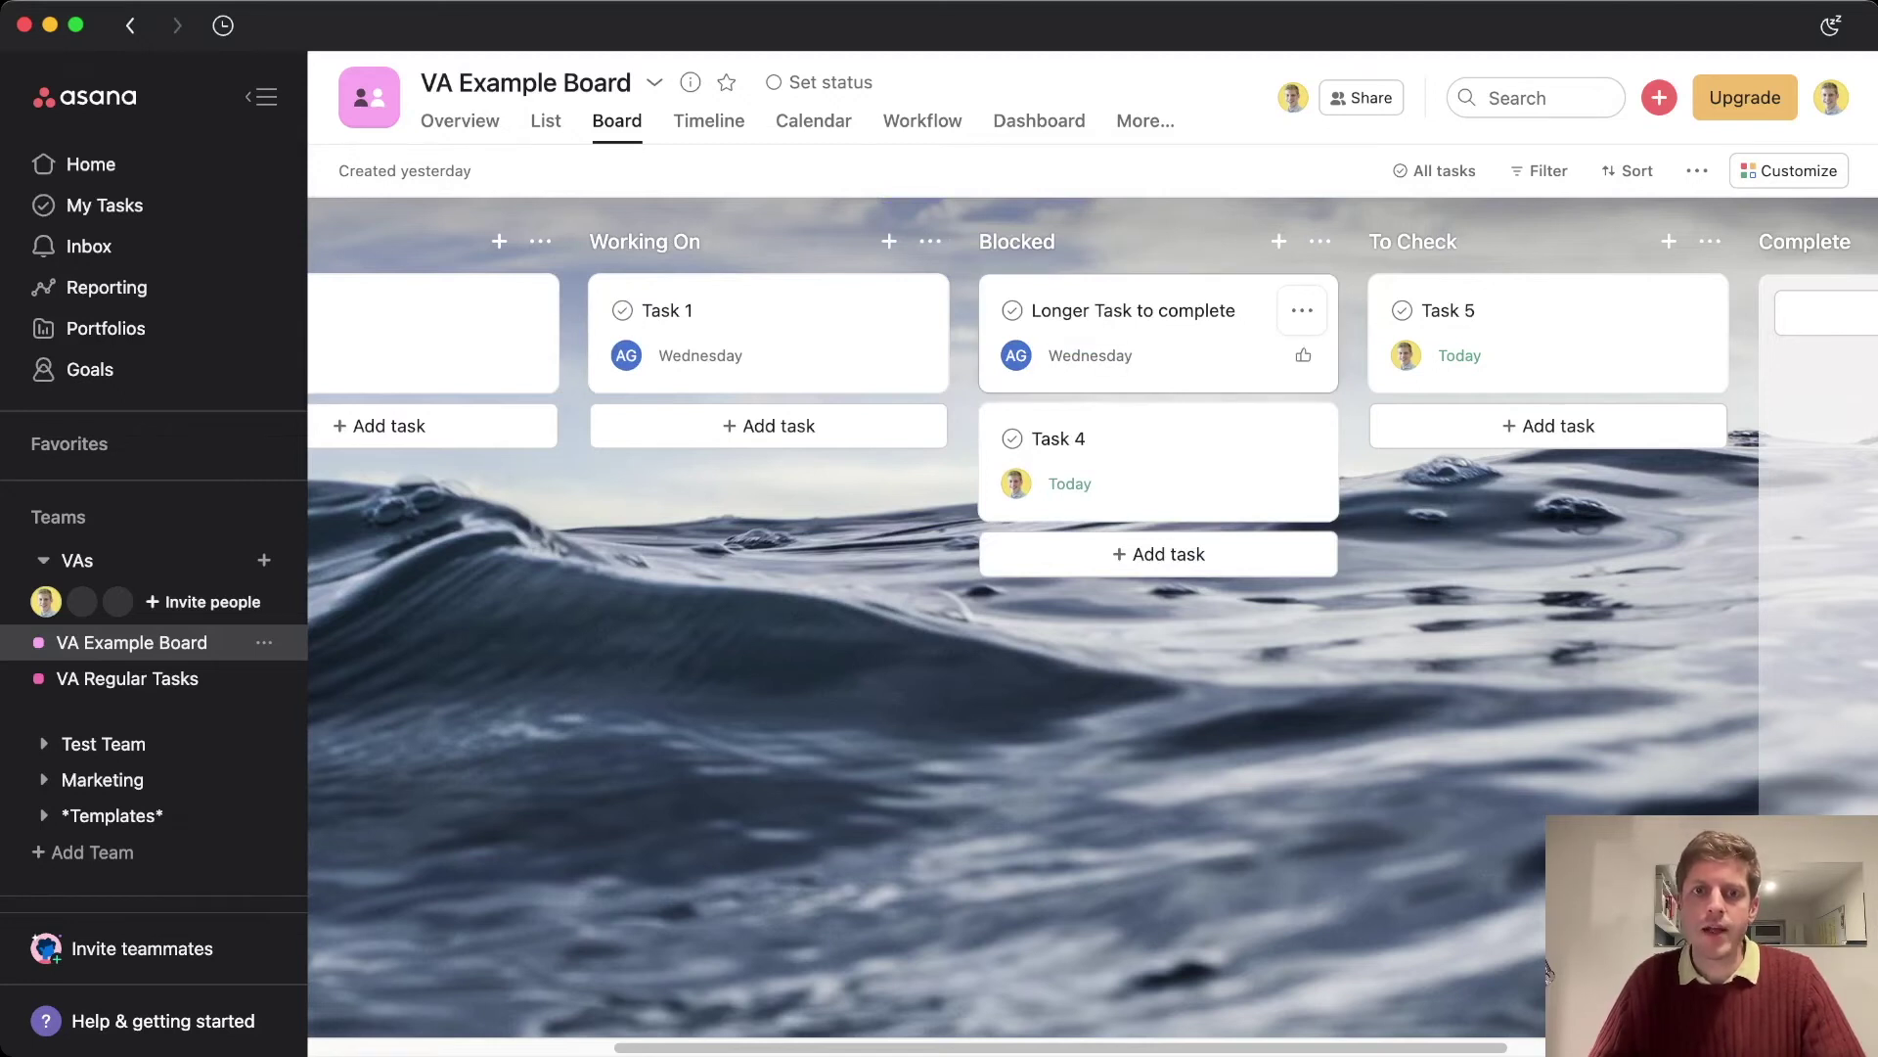
pyautogui.click(1133, 311)
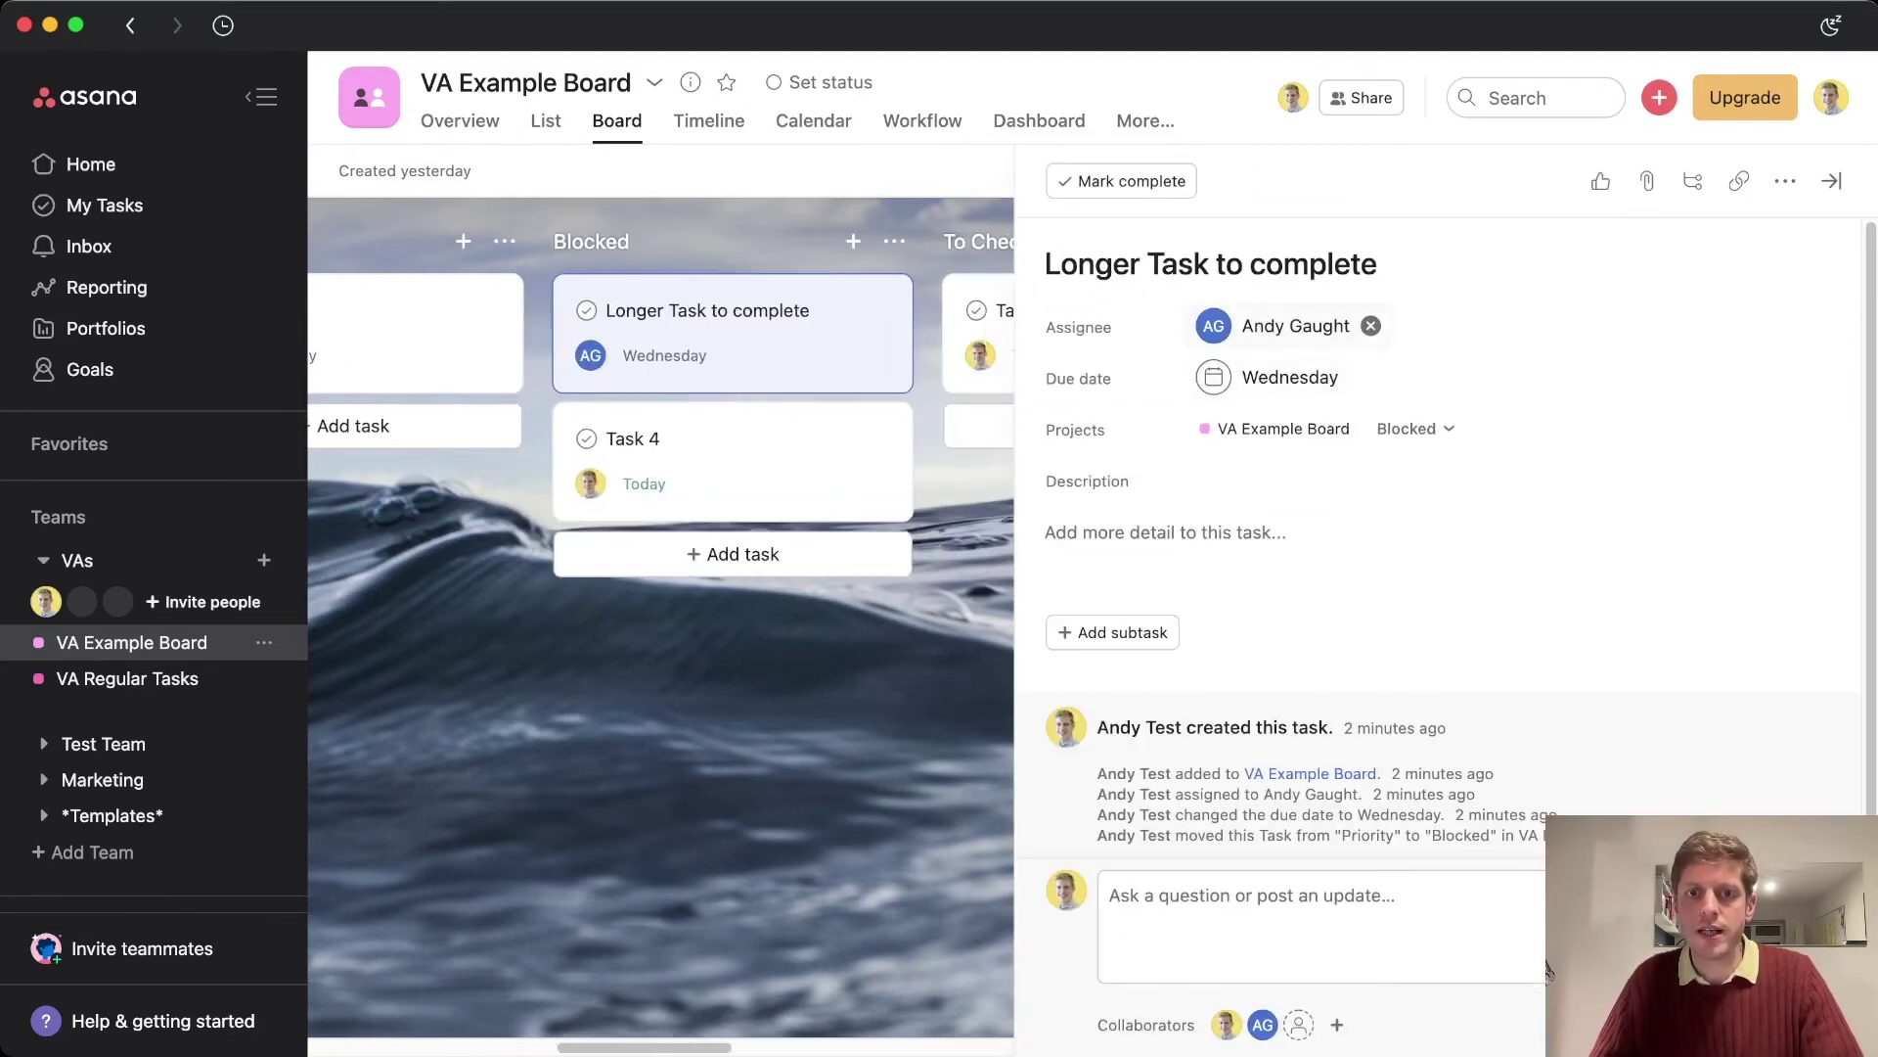
pyautogui.hotkey('Tab', 'a')
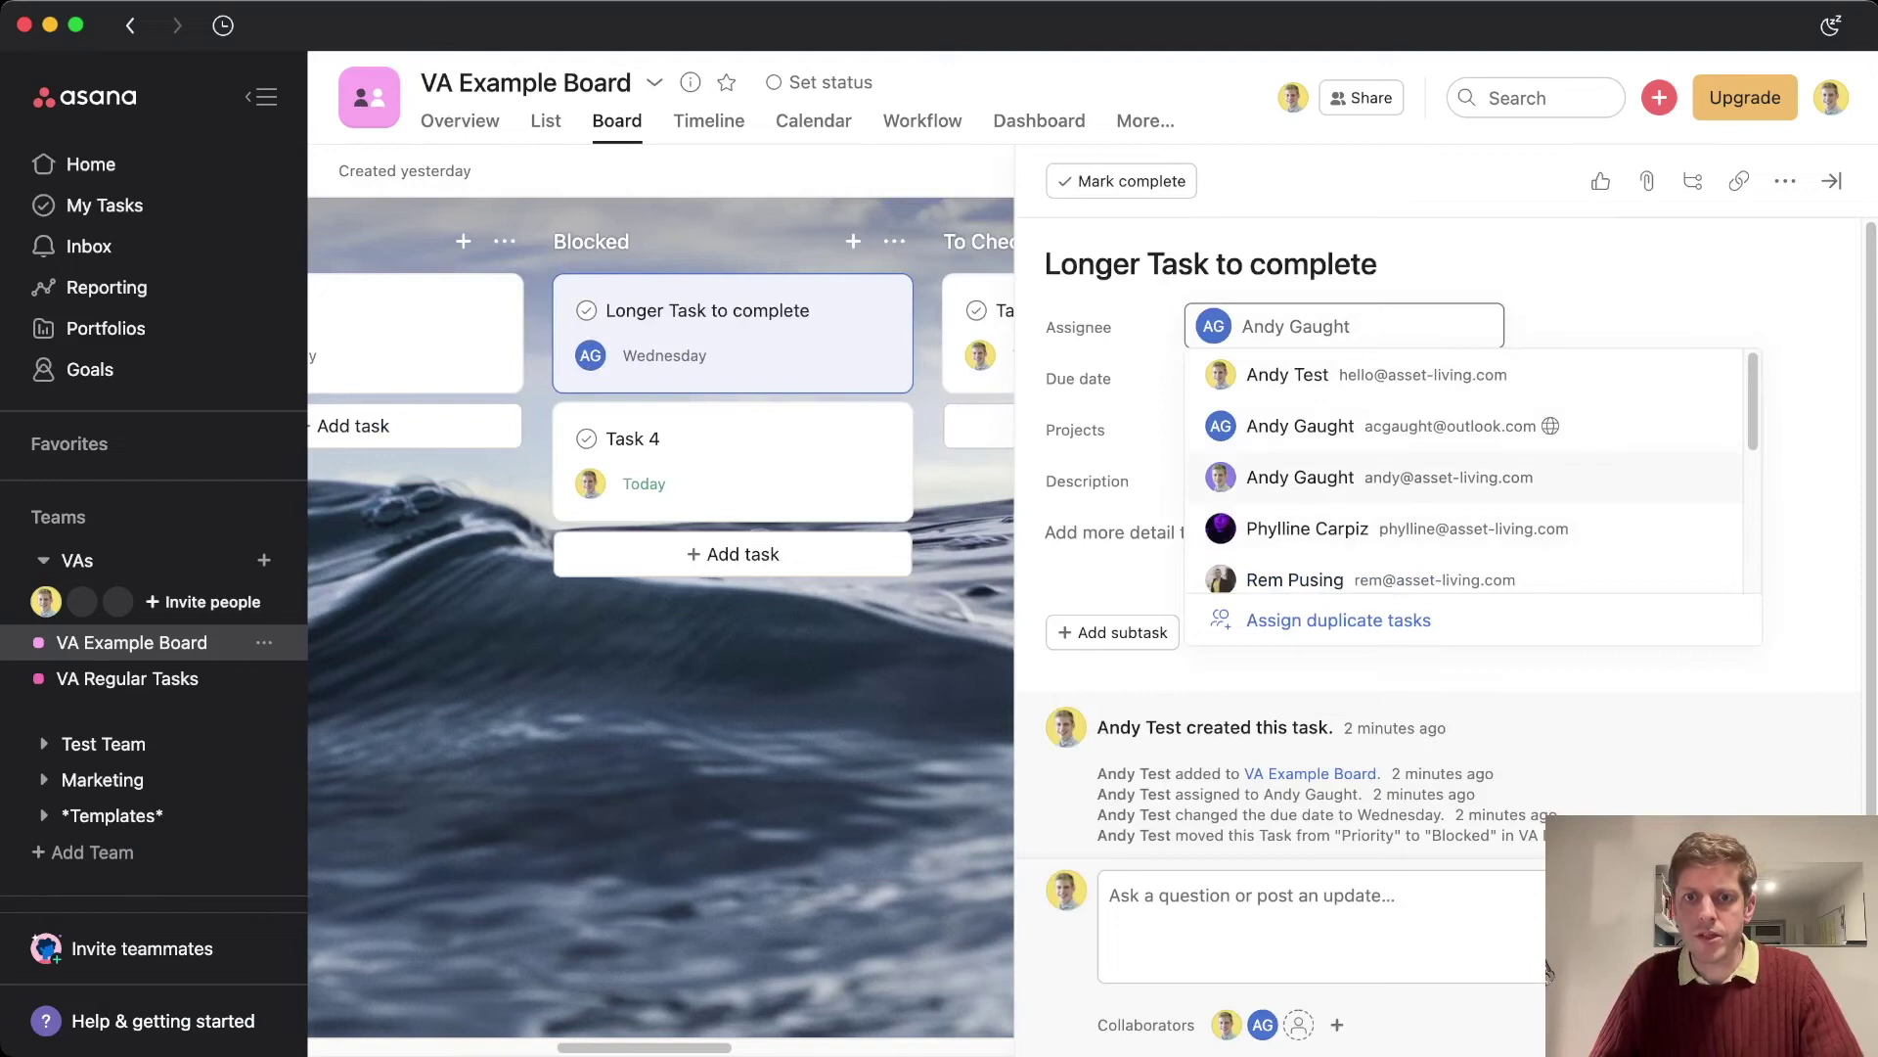
pyautogui.press('Down')
pyautogui.press('Return')
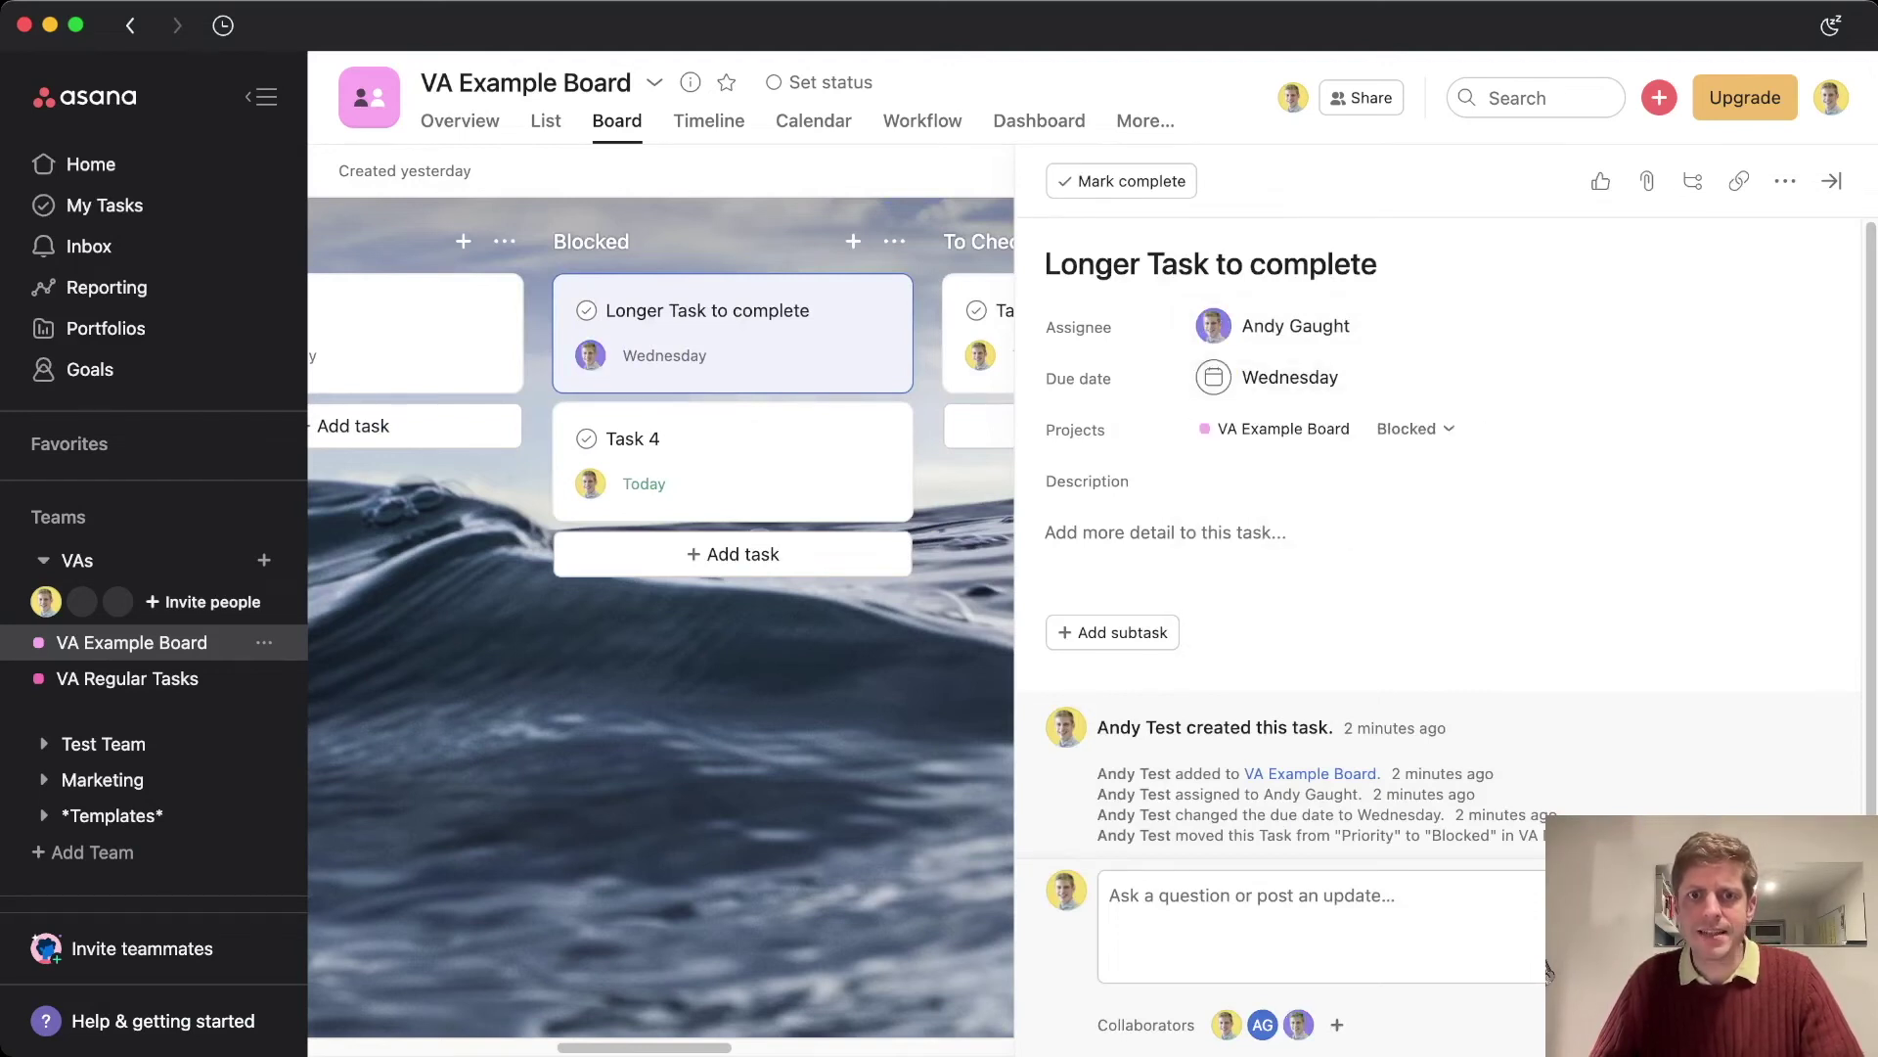
pyautogui.press('Escape')
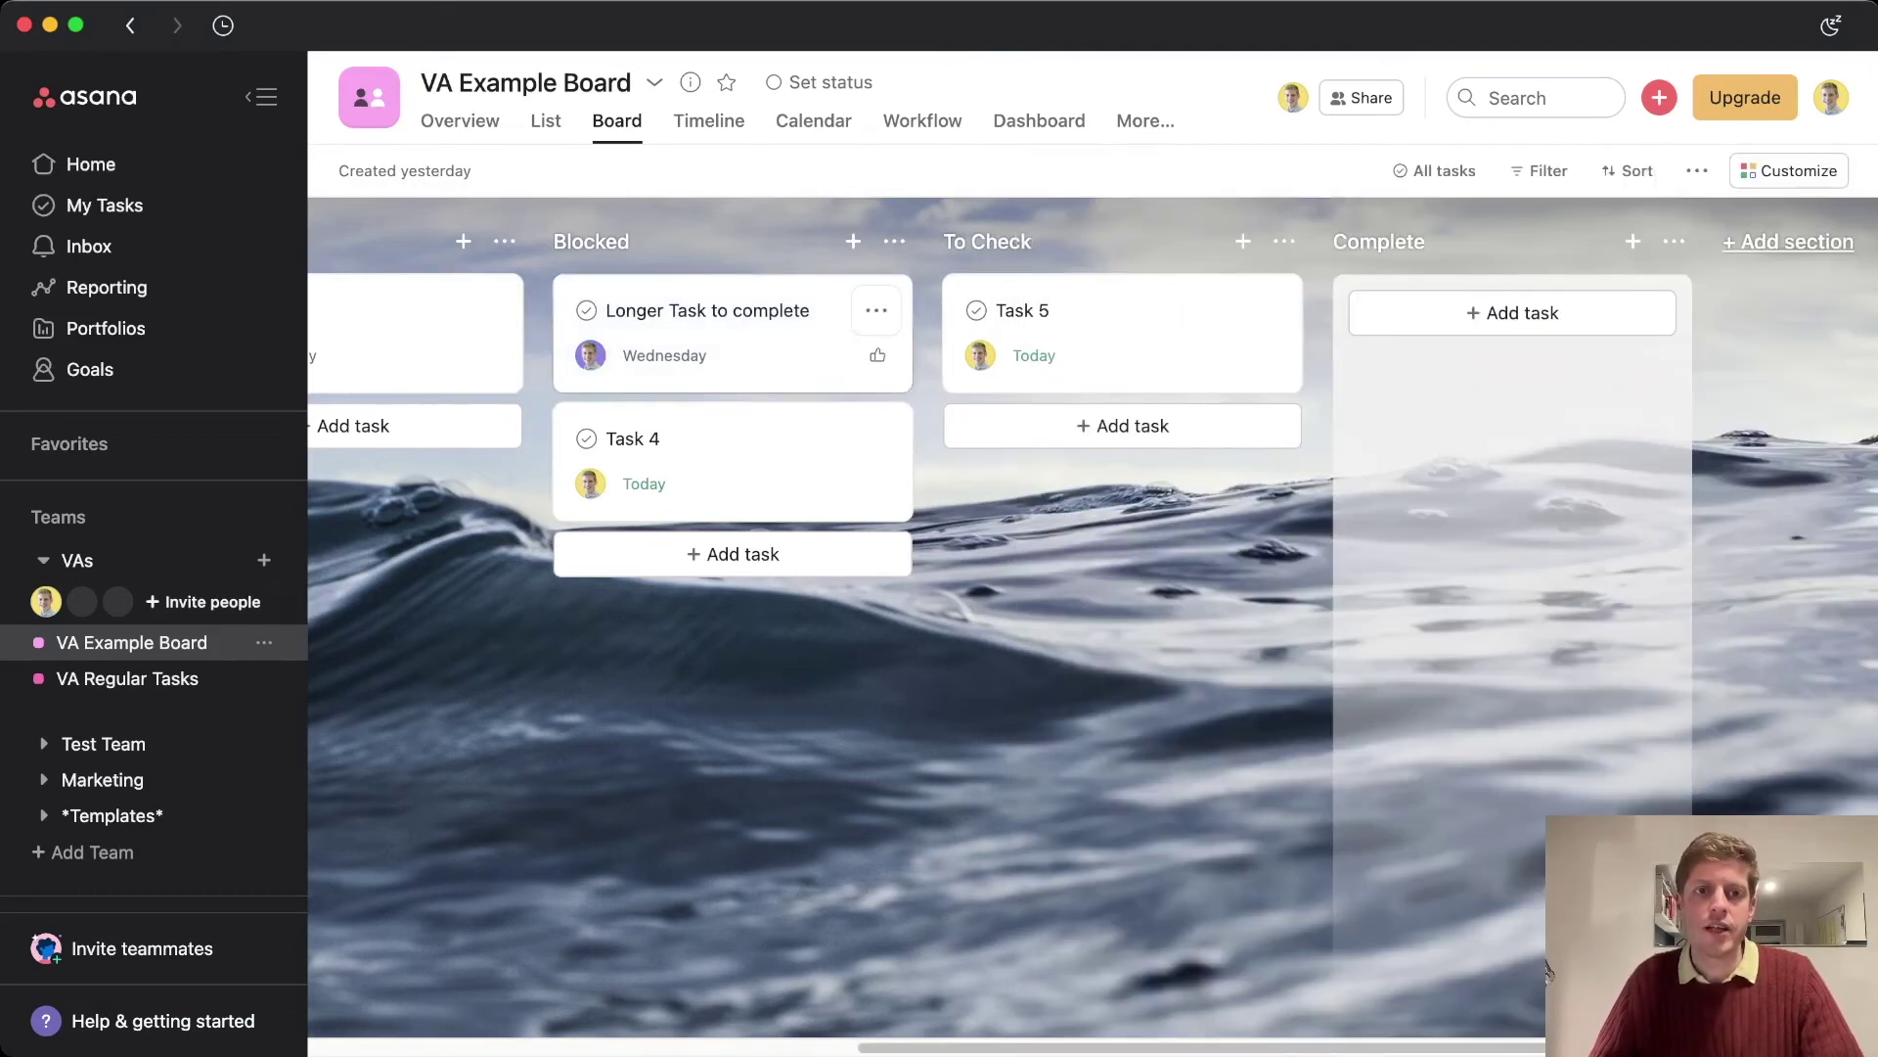
pyautogui.moveTo(590, 355)
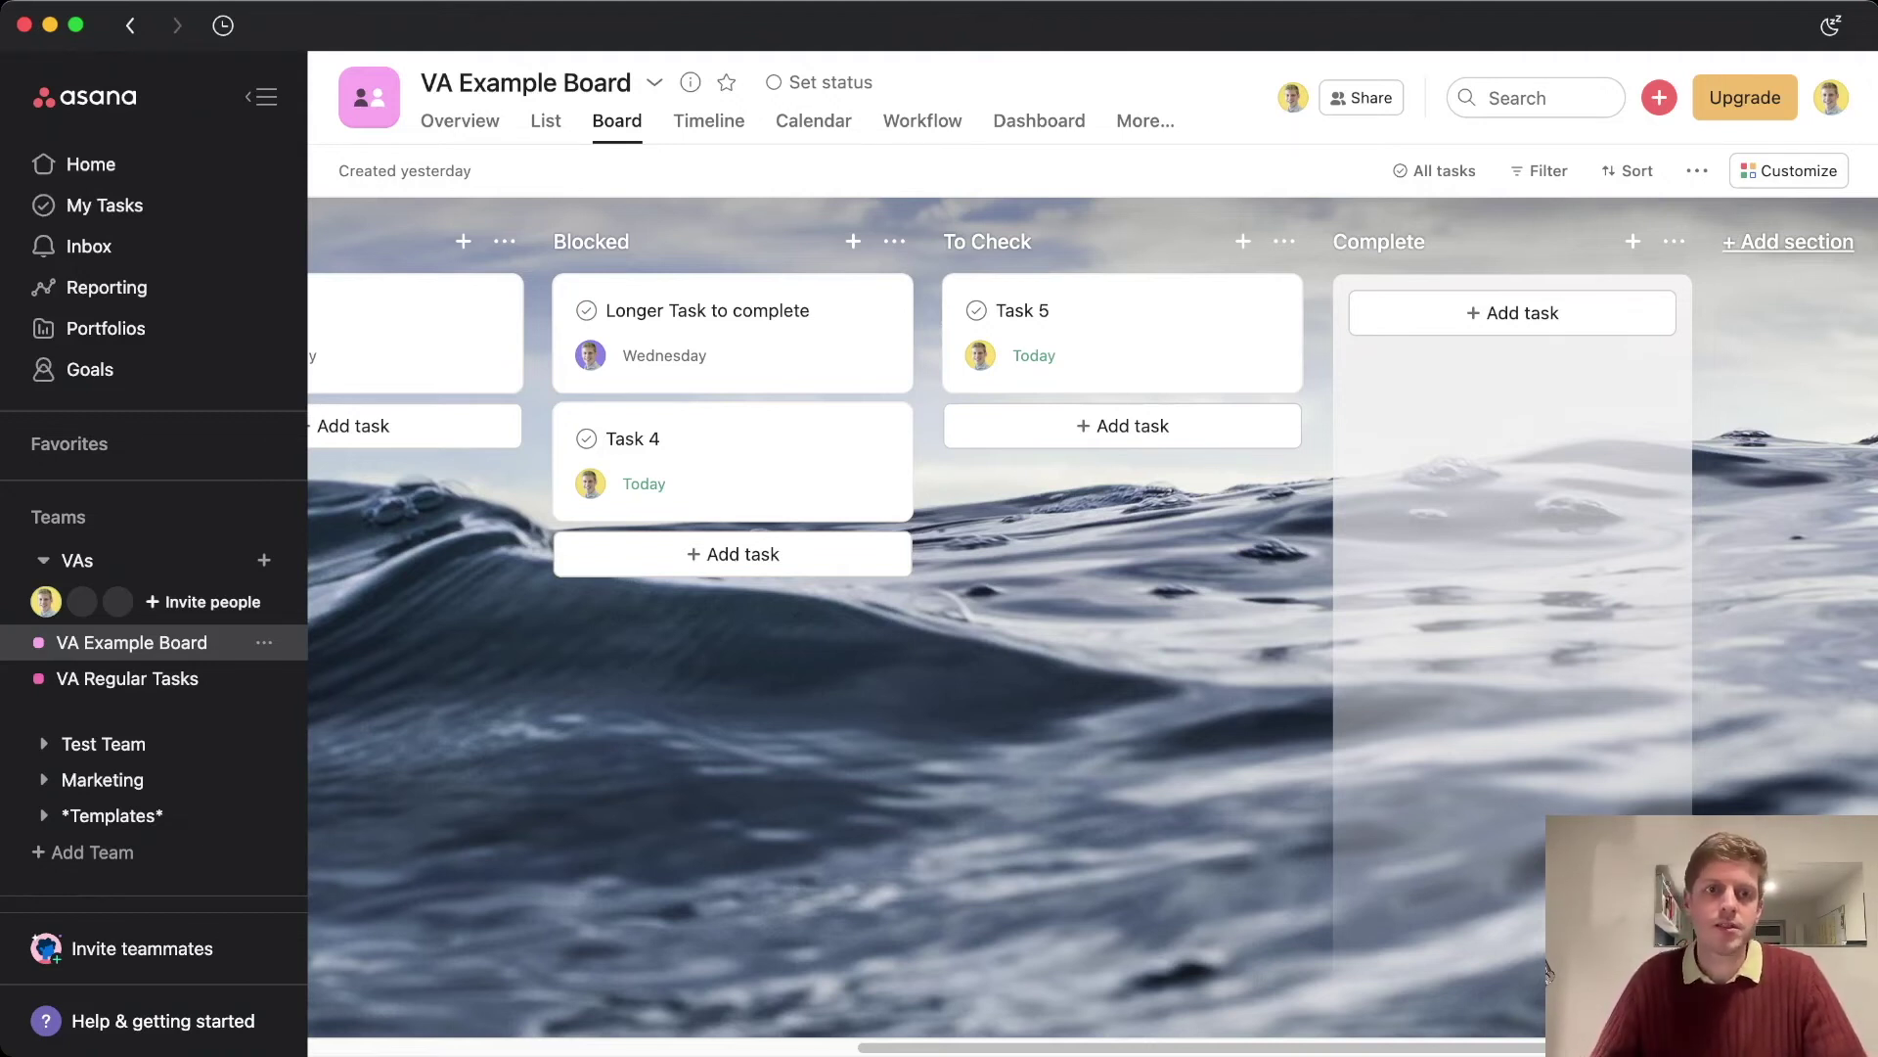
# Drag Task 4 into To Check above Task 5 and assign it to the teammate's other account
pyautogui.click(1548, 971)
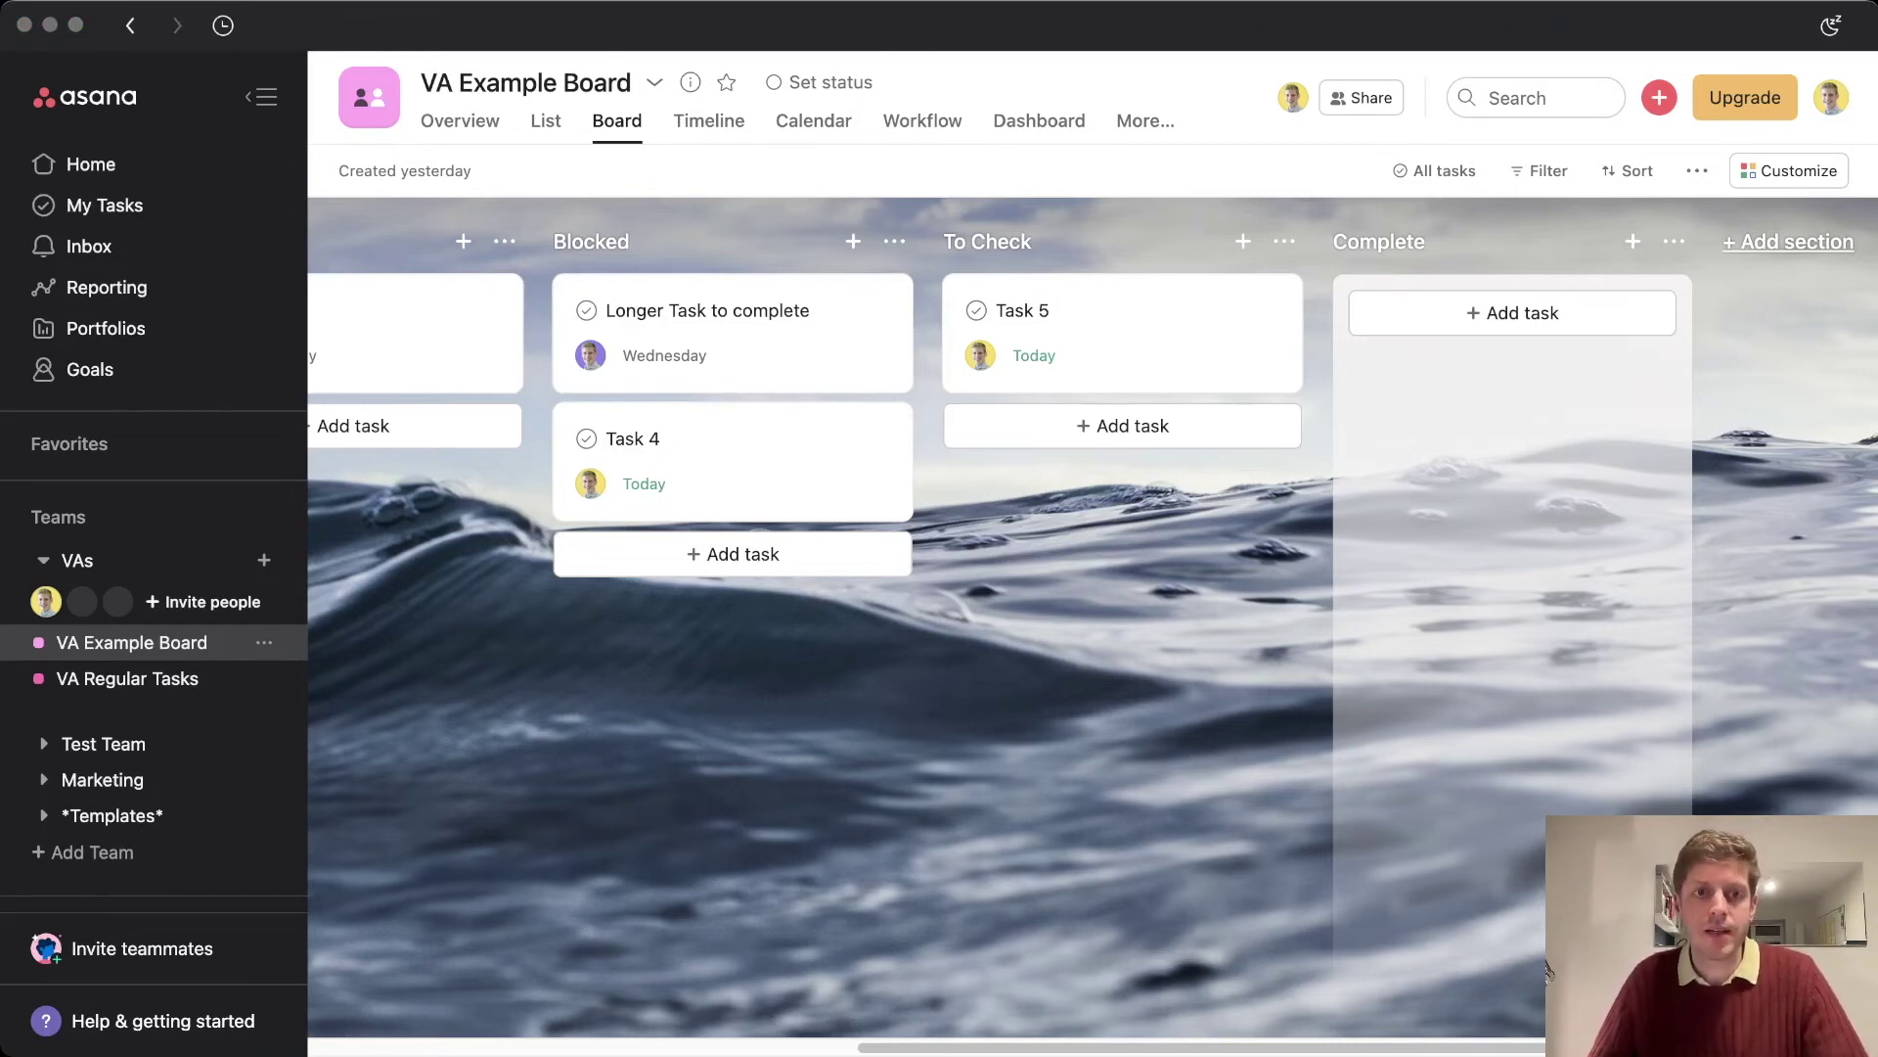
pyautogui.moveTo(733, 455); pyautogui.dragTo(1115, 313)
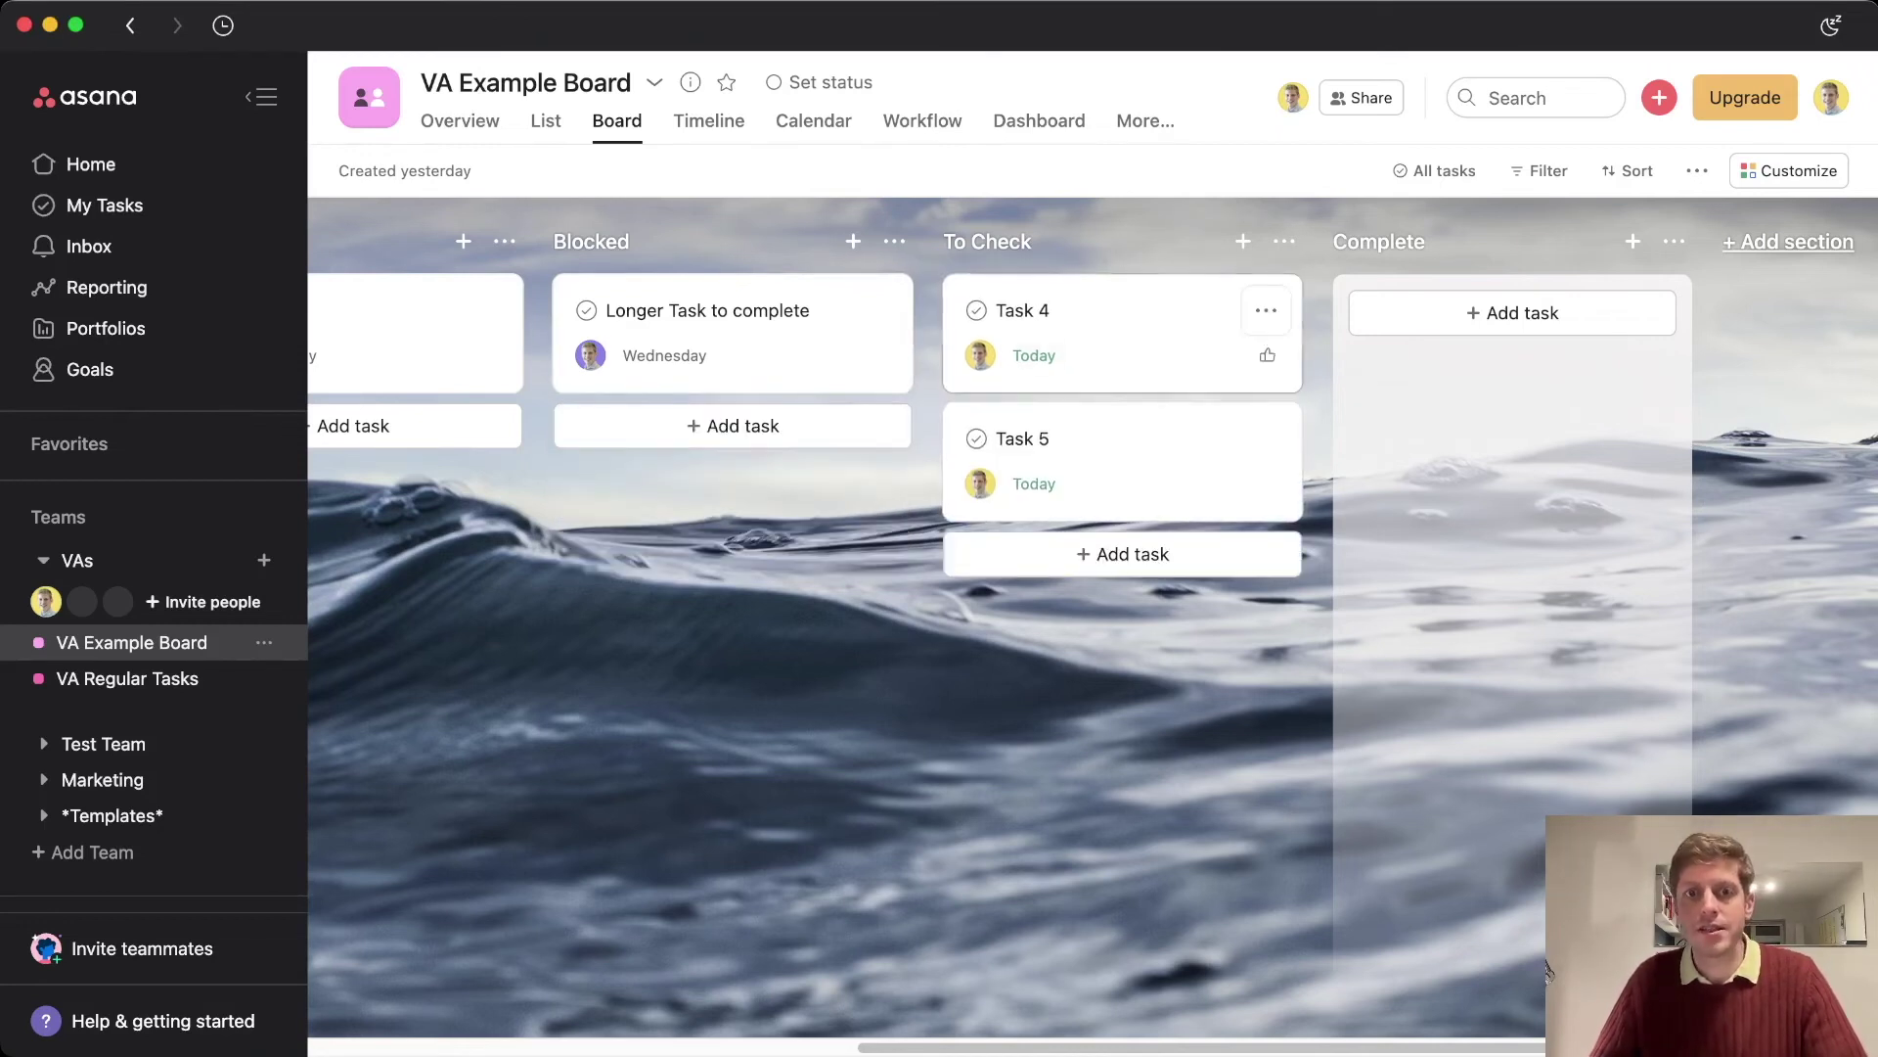
pyautogui.click(1115, 313)
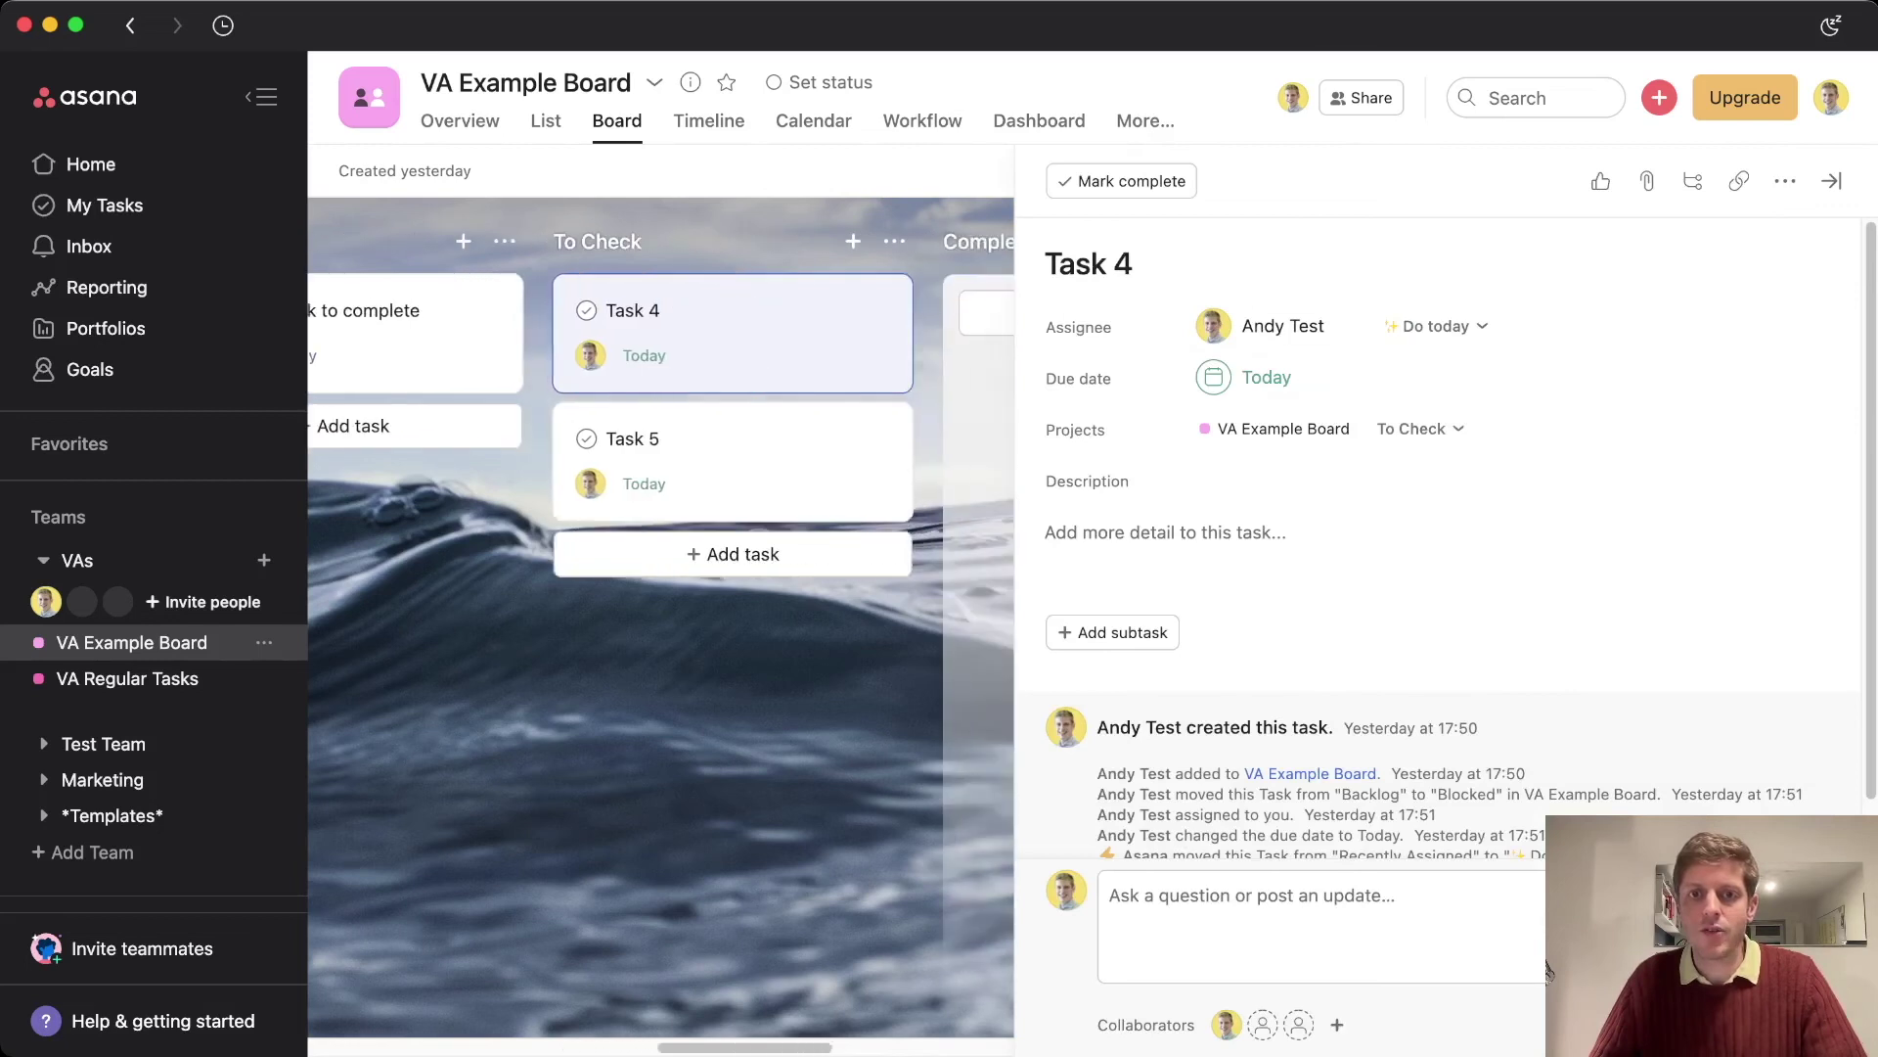
pyautogui.click(1282, 326)
pyautogui.press('Down')
pyautogui.press('Return')
pyautogui.press('Escape')
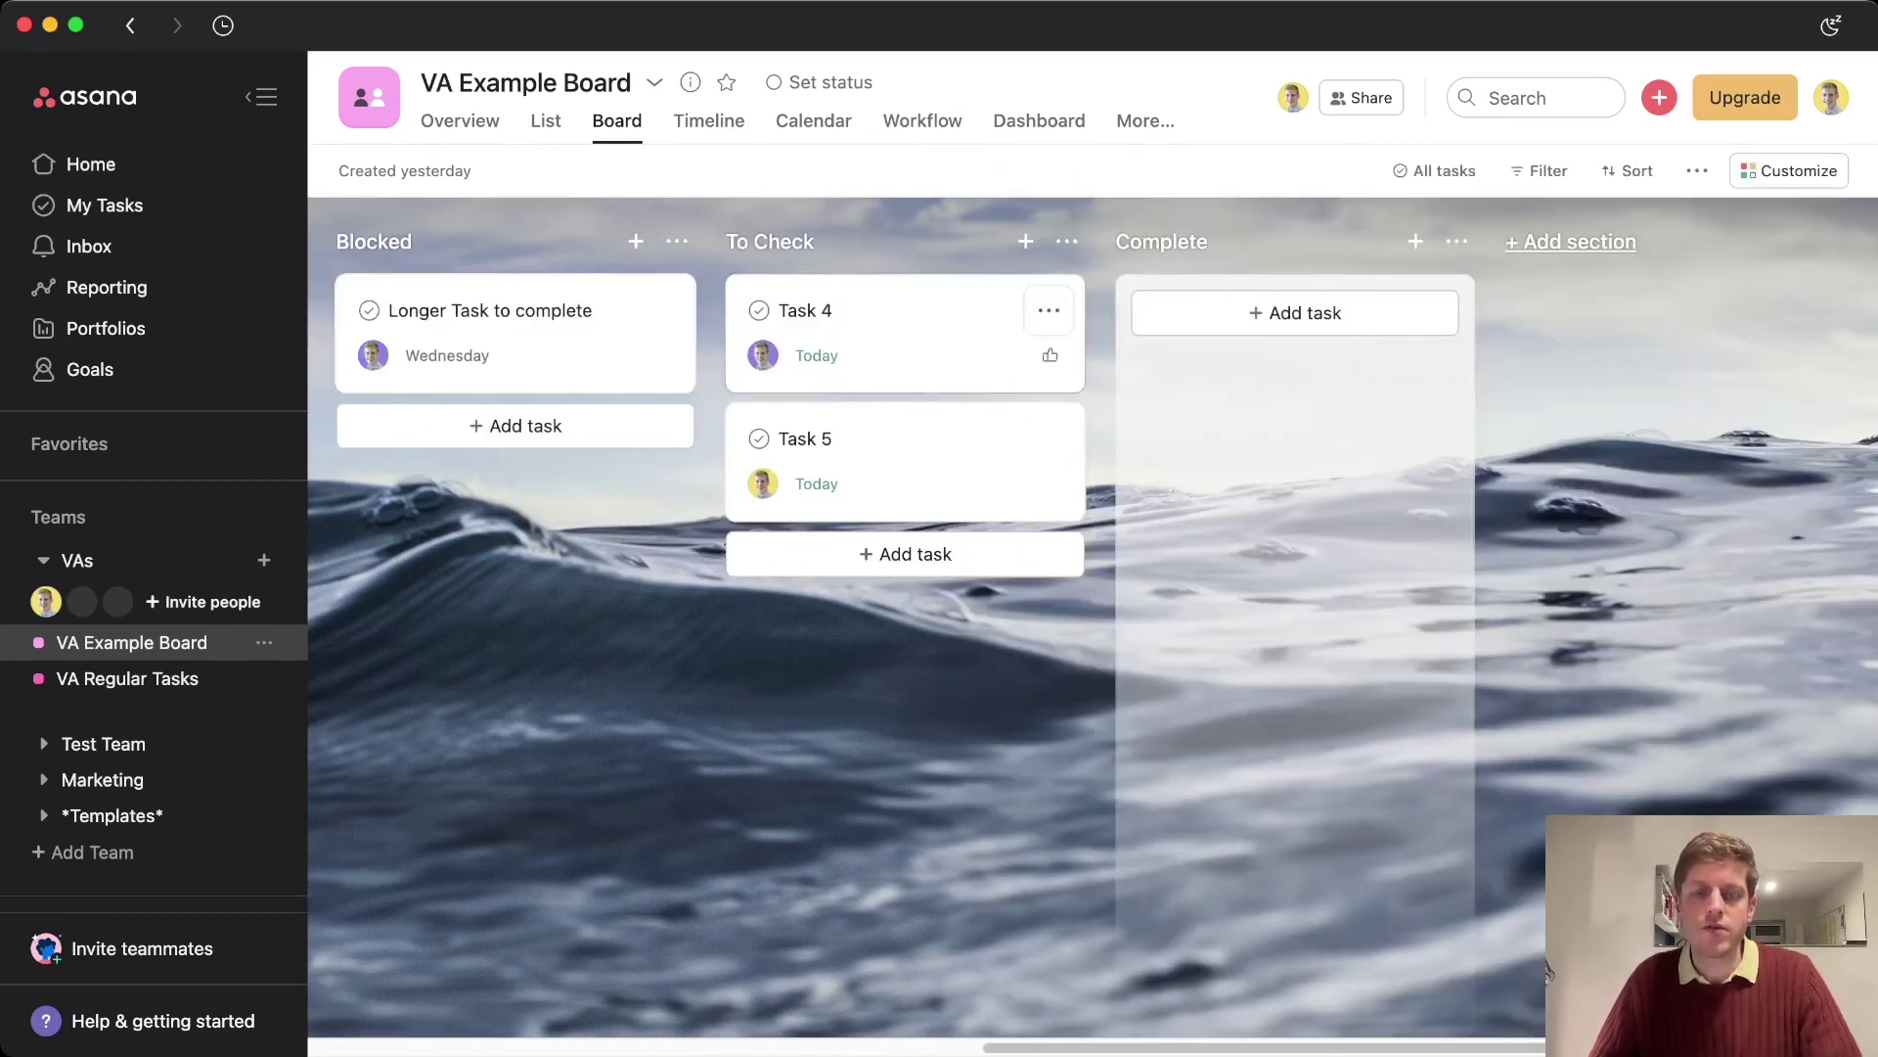
pyautogui.click(1547, 972)
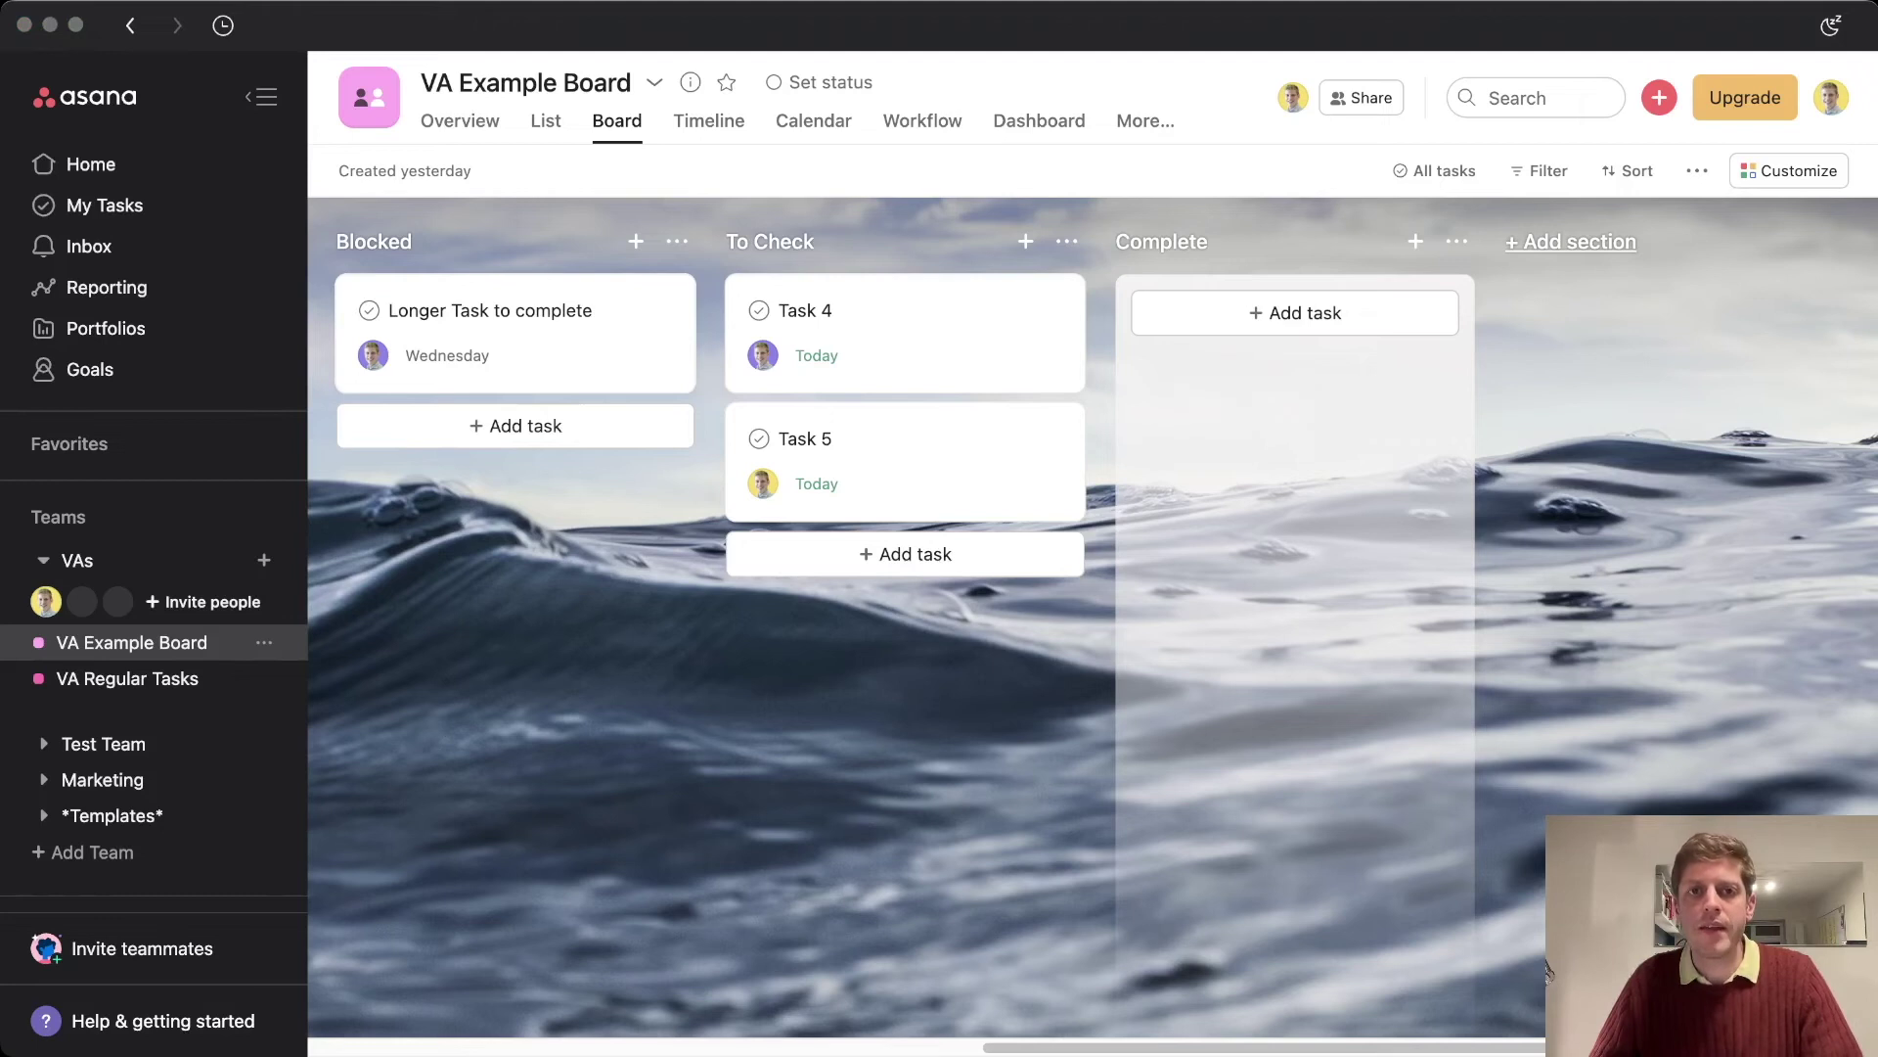
# Post a heart appreciation sticker on Task 4 and mark it complete with Tab+Q
pyautogui.click(880, 333)
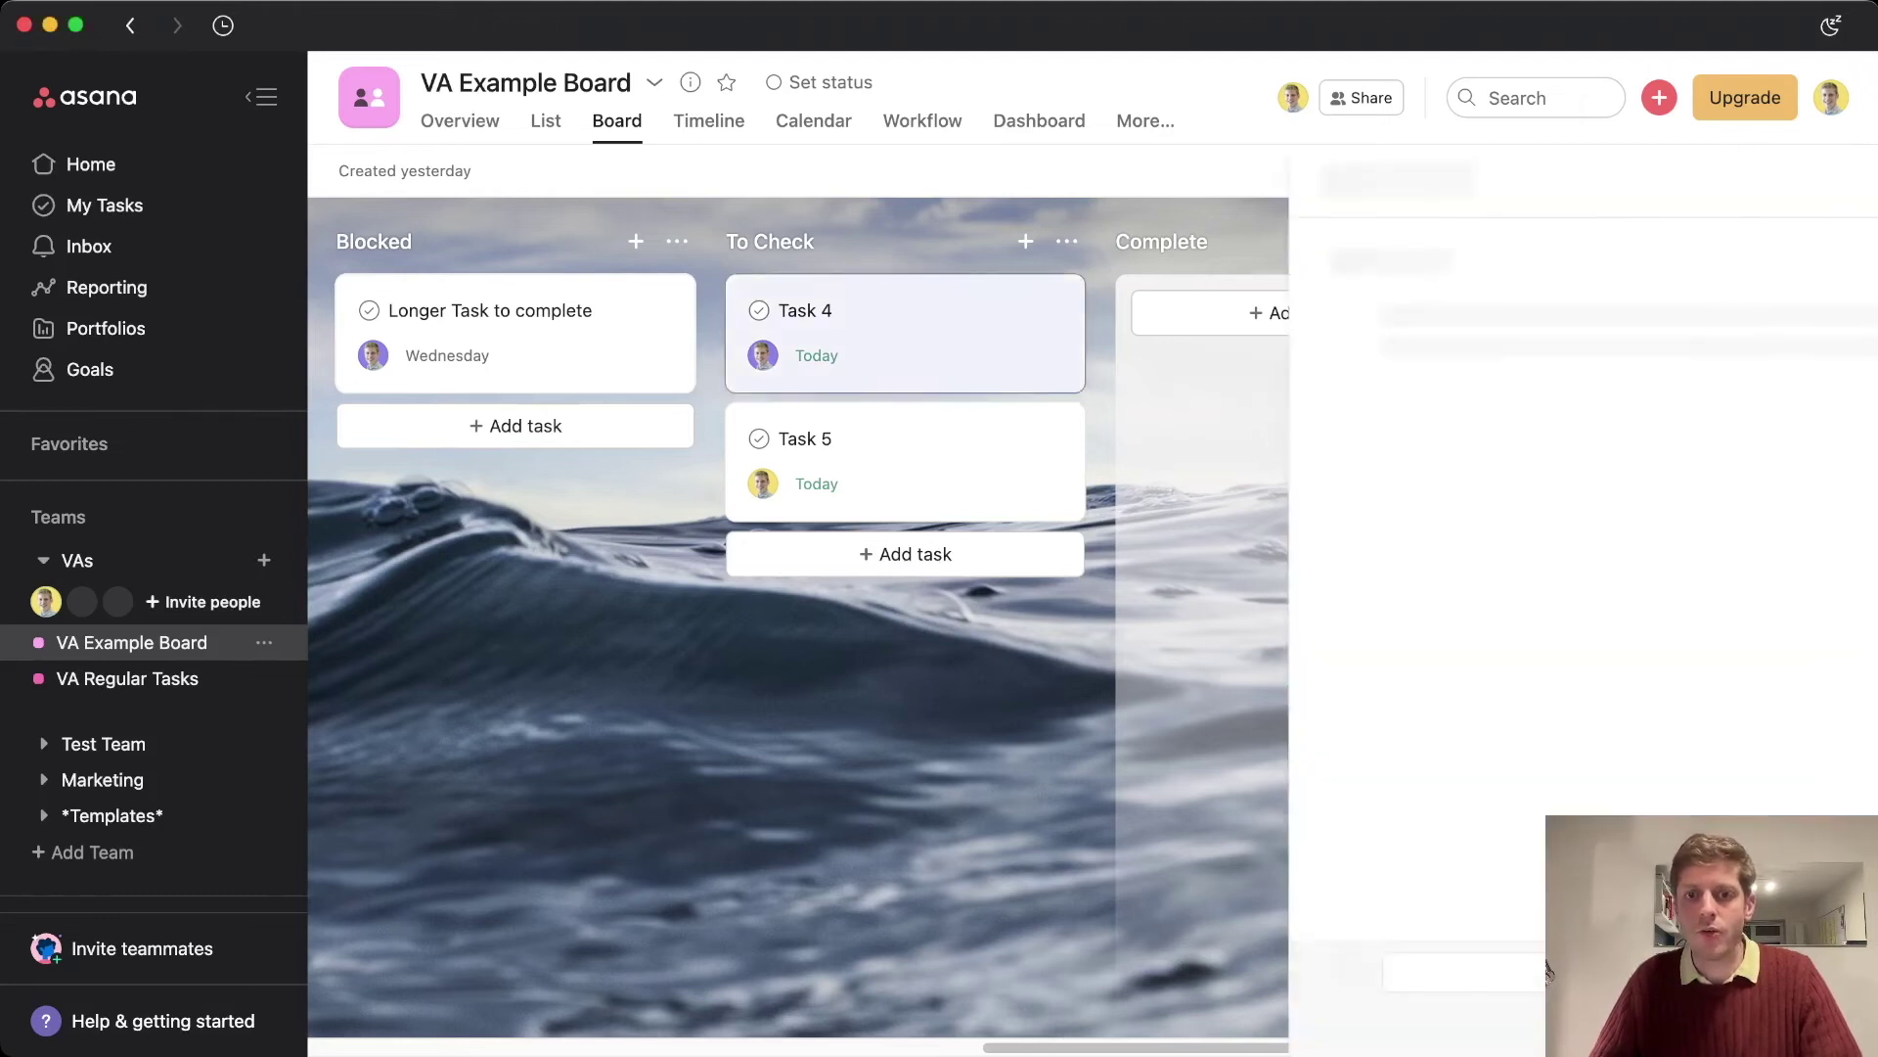
pyautogui.click(1548, 970)
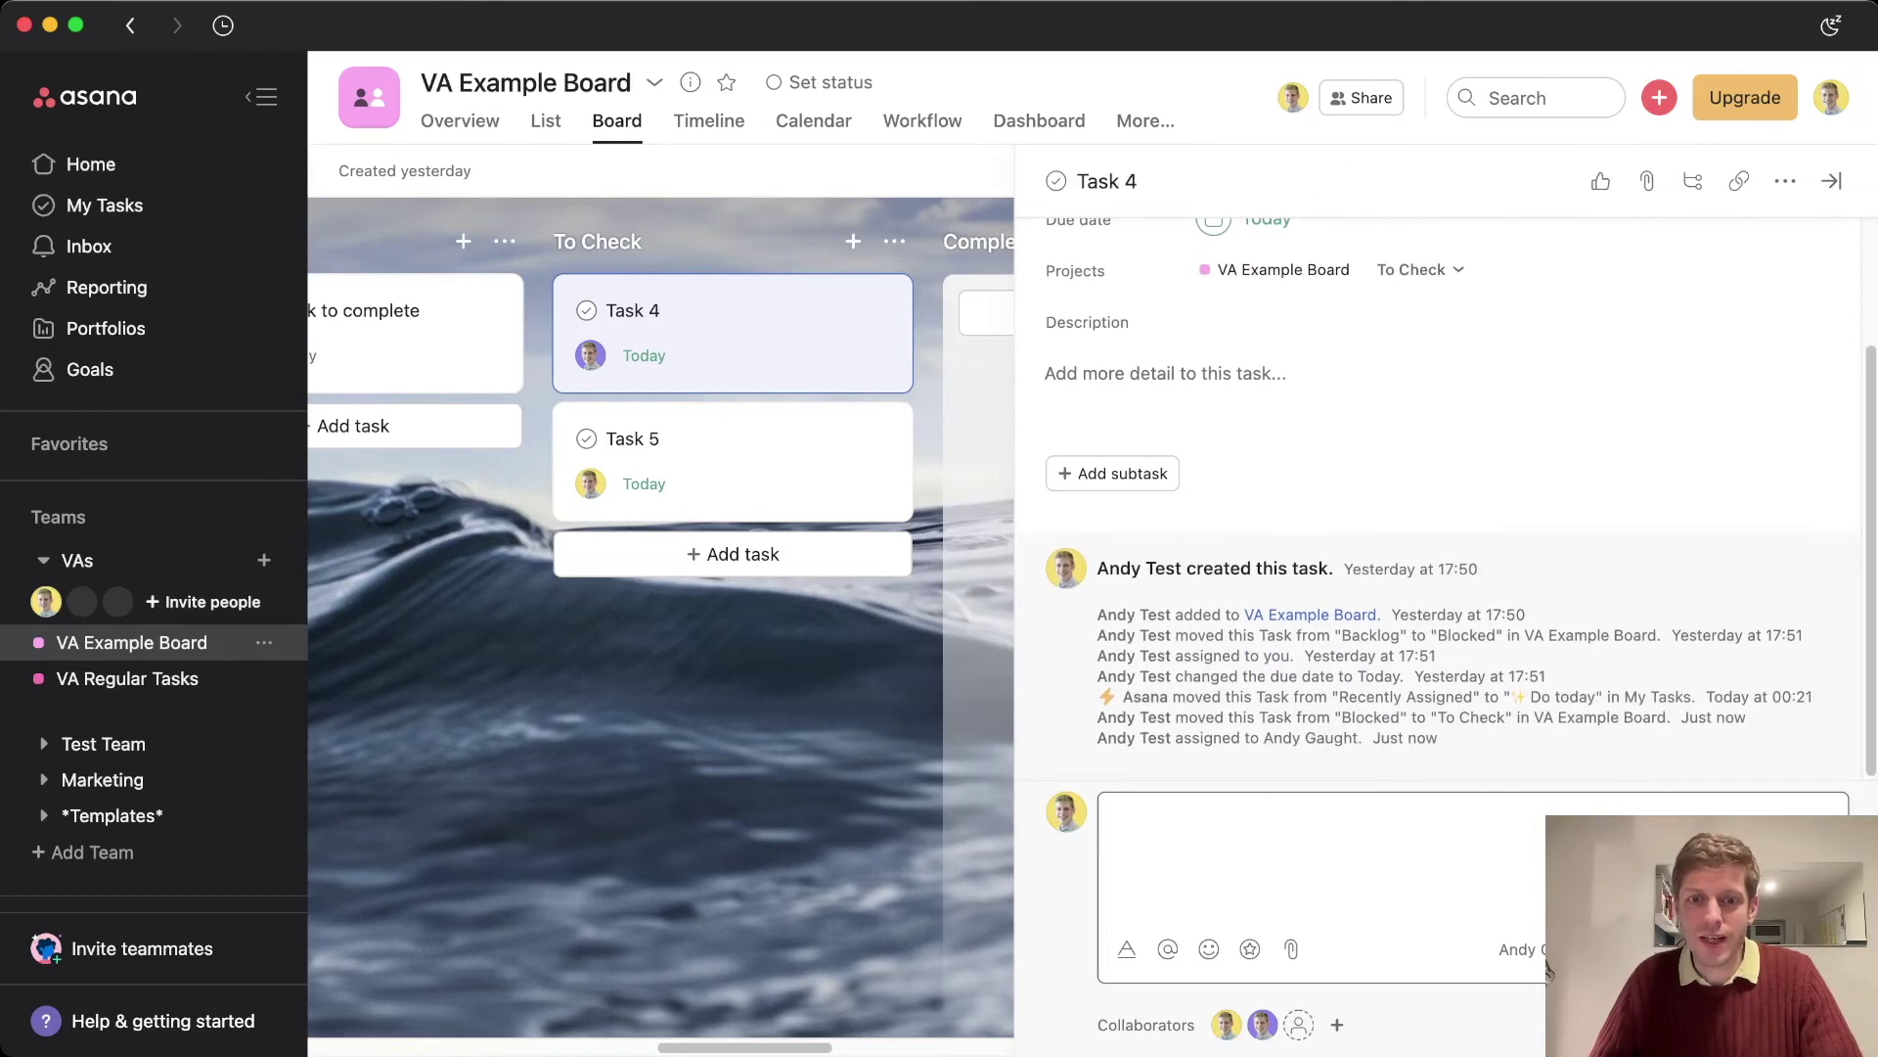
pyautogui.click(1250, 949)
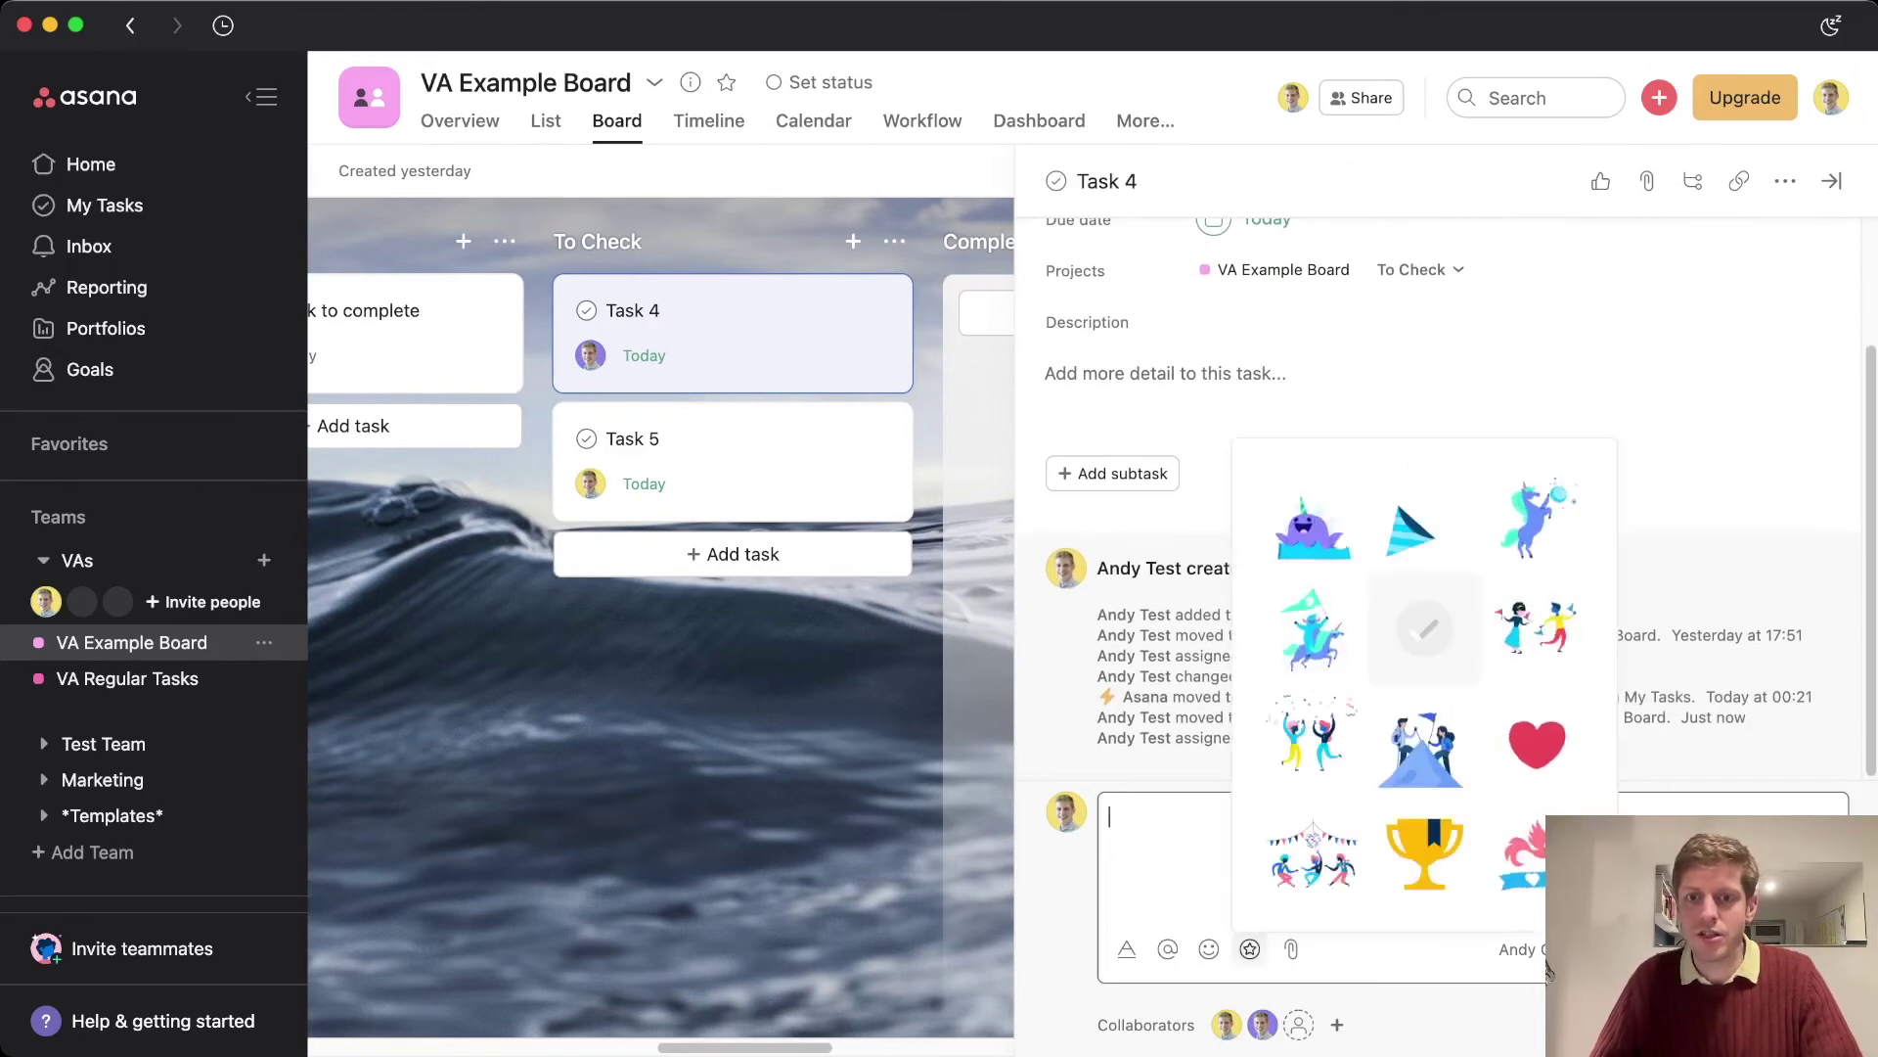
pyautogui.click(1533, 740)
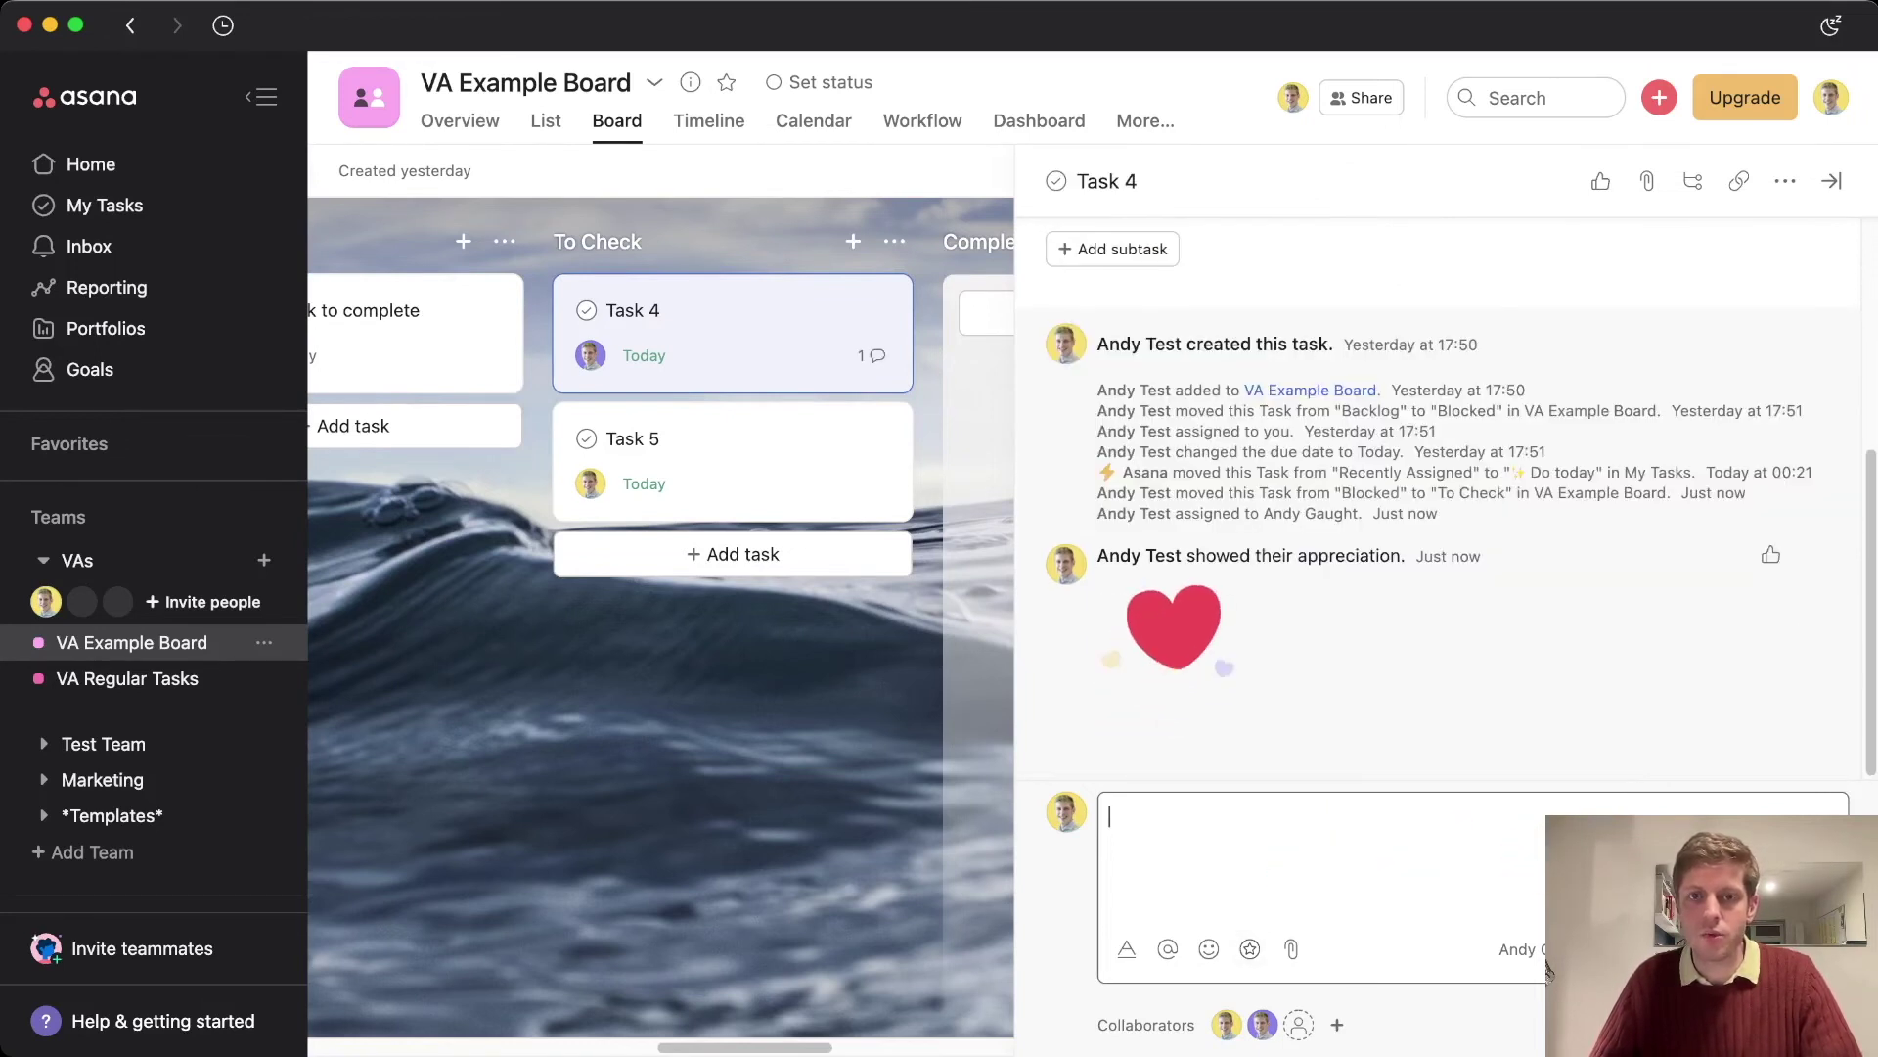
pyautogui.scroll(5, 1547, 968)
pyautogui.hotkey('Tab', 'q')
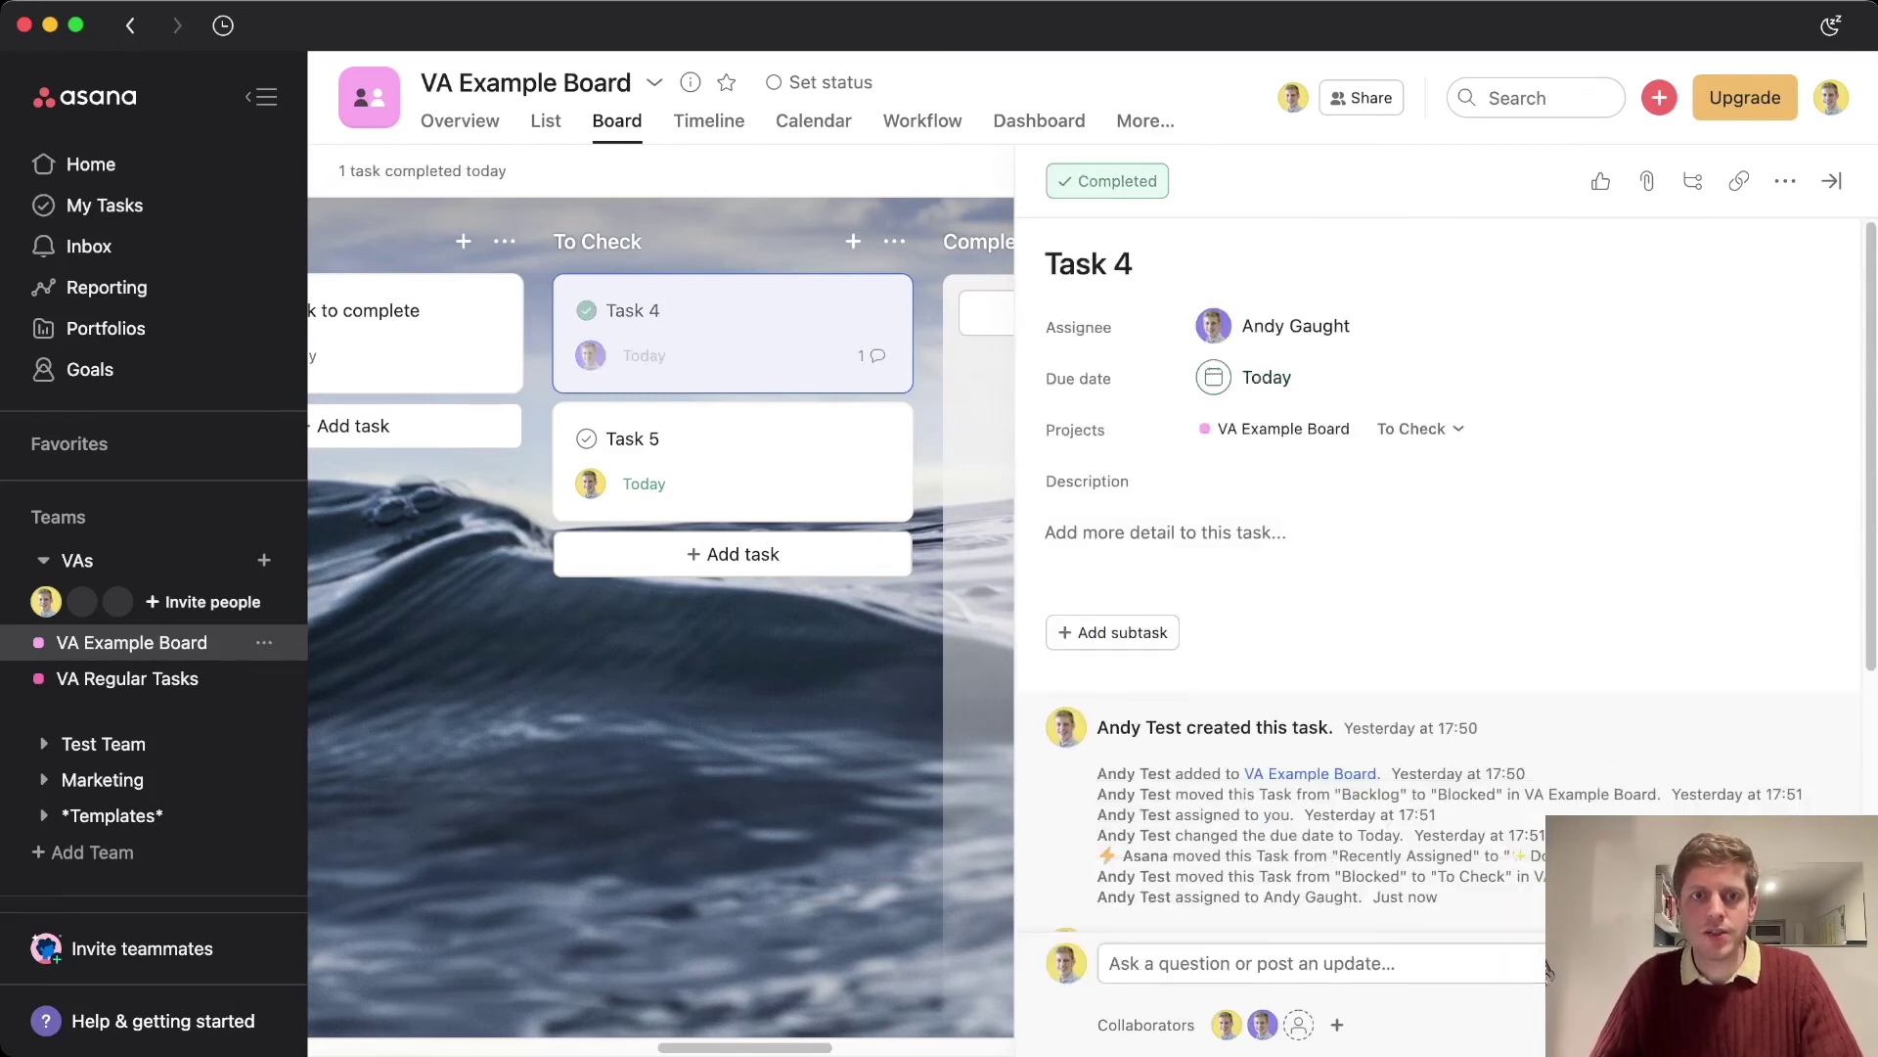
pyautogui.press('Escape')
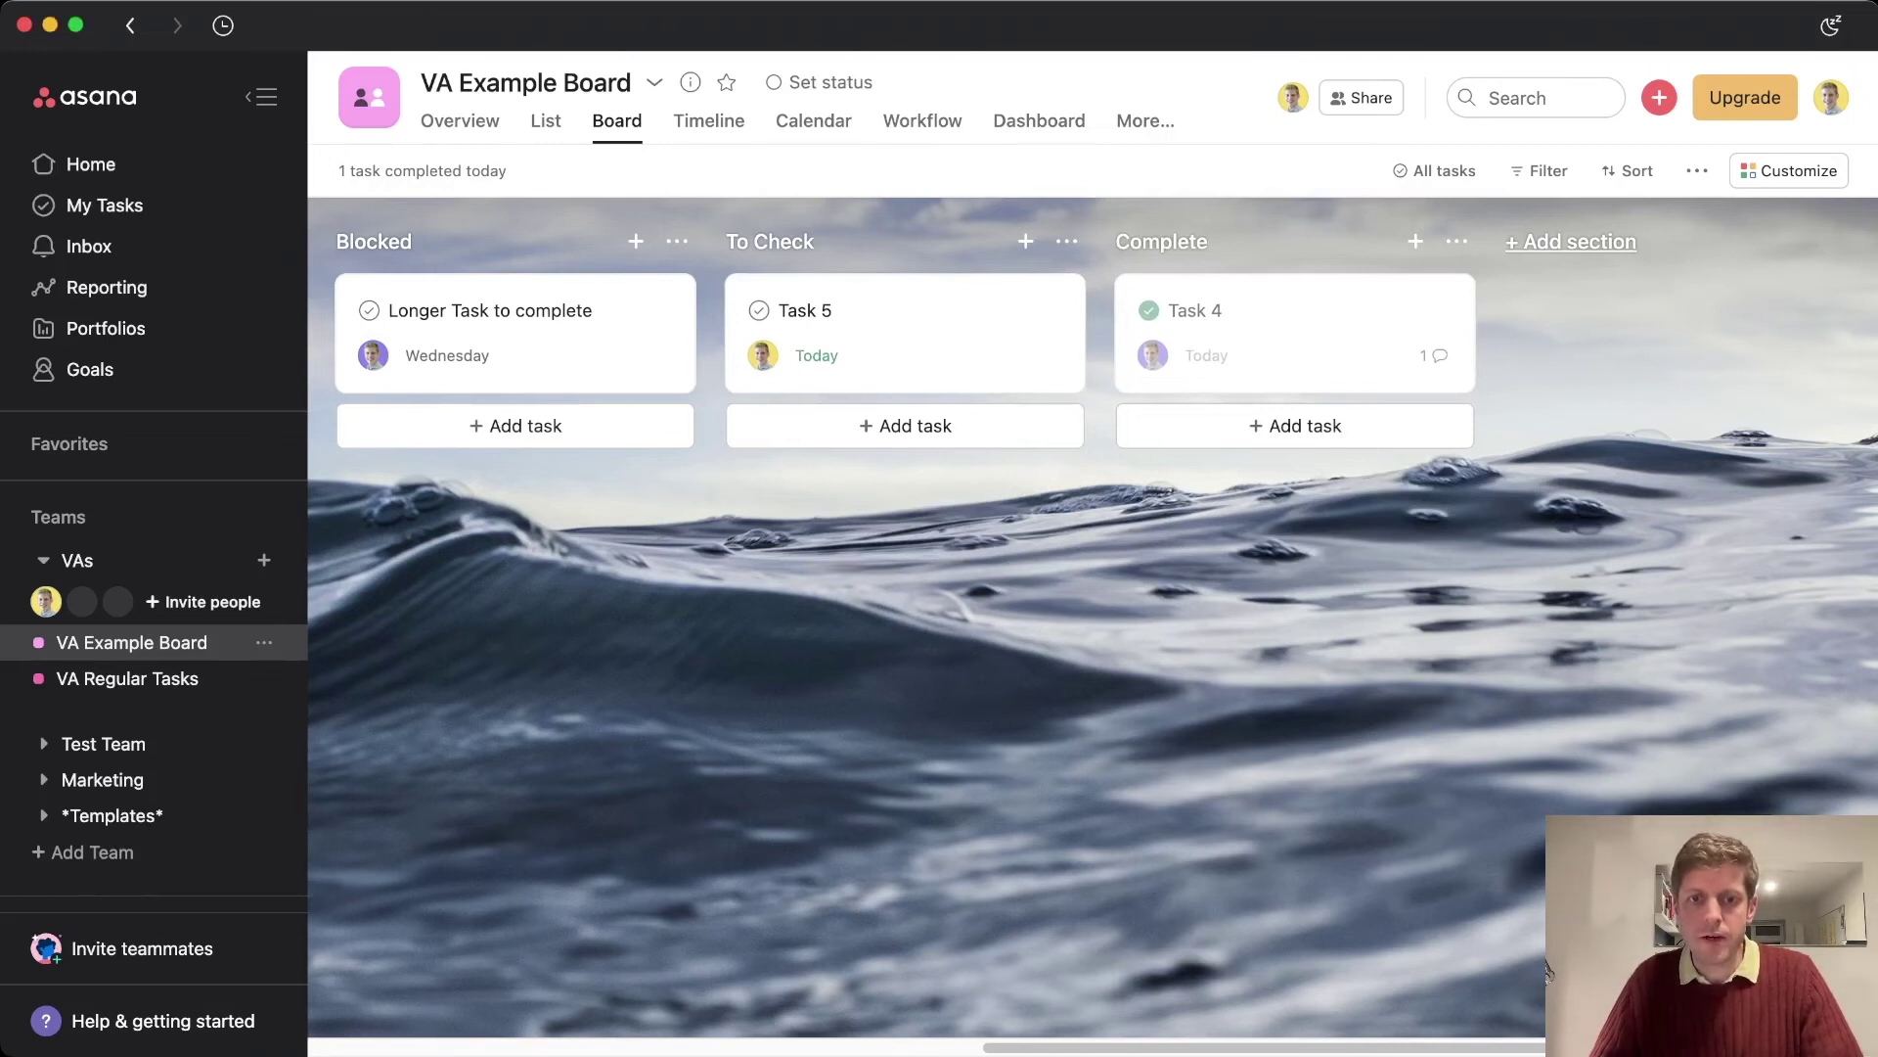
pyautogui.hscroll(-10, 1548, 971)
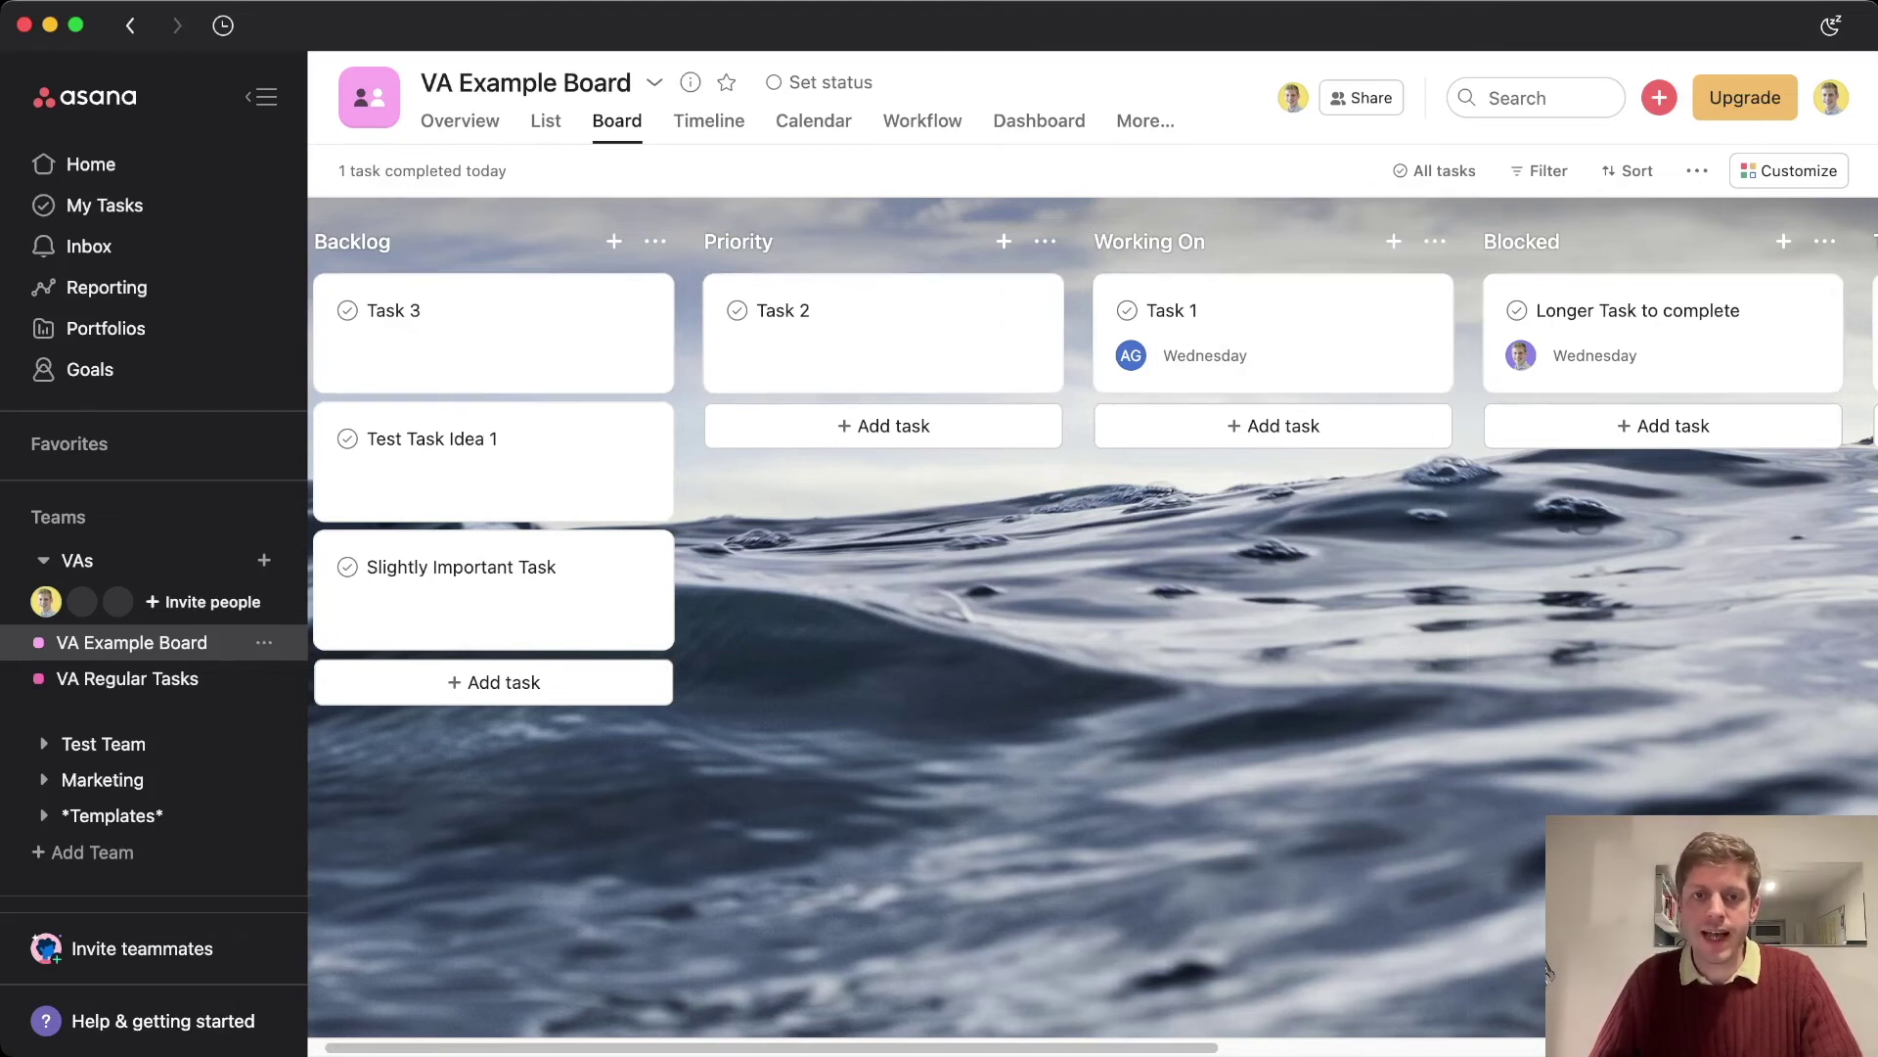
pyautogui.hscroll(6, 1547, 971)
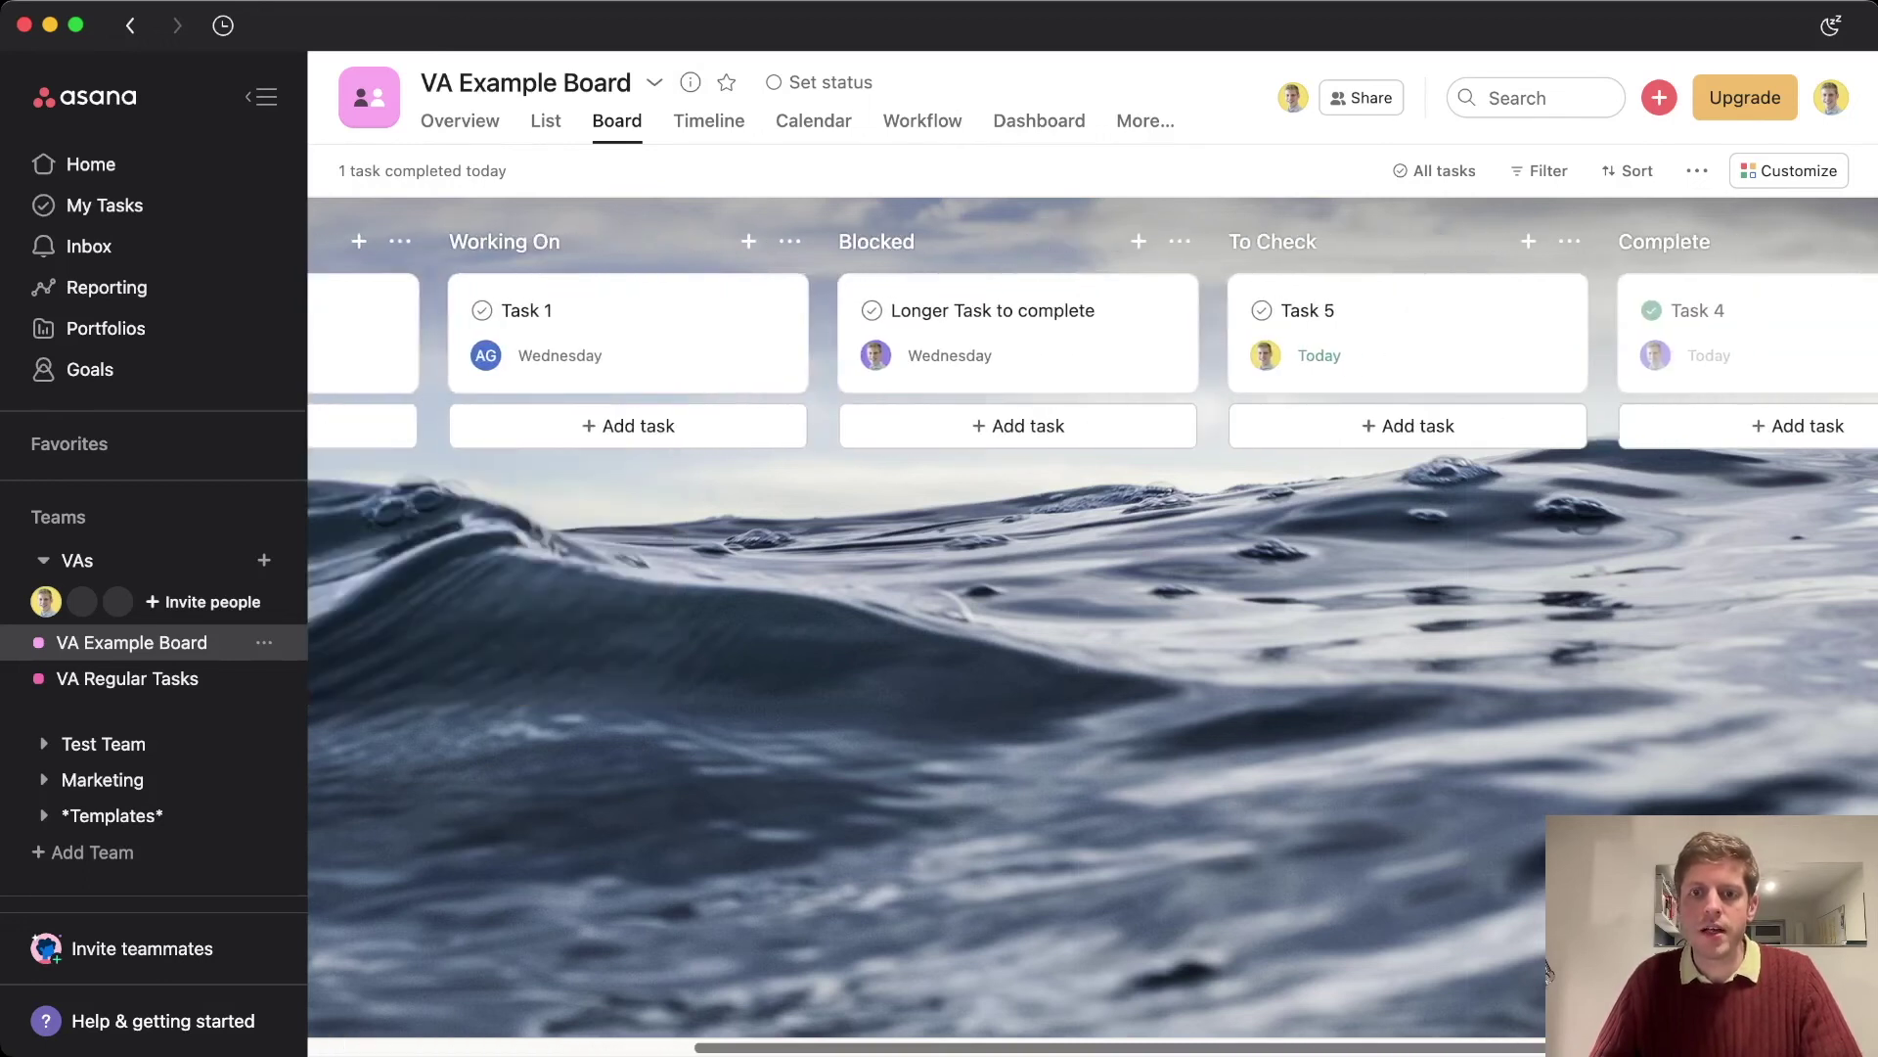
pyautogui.hscroll(-6, 1548, 972)
pyautogui.hscroll(7, 1548, 971)
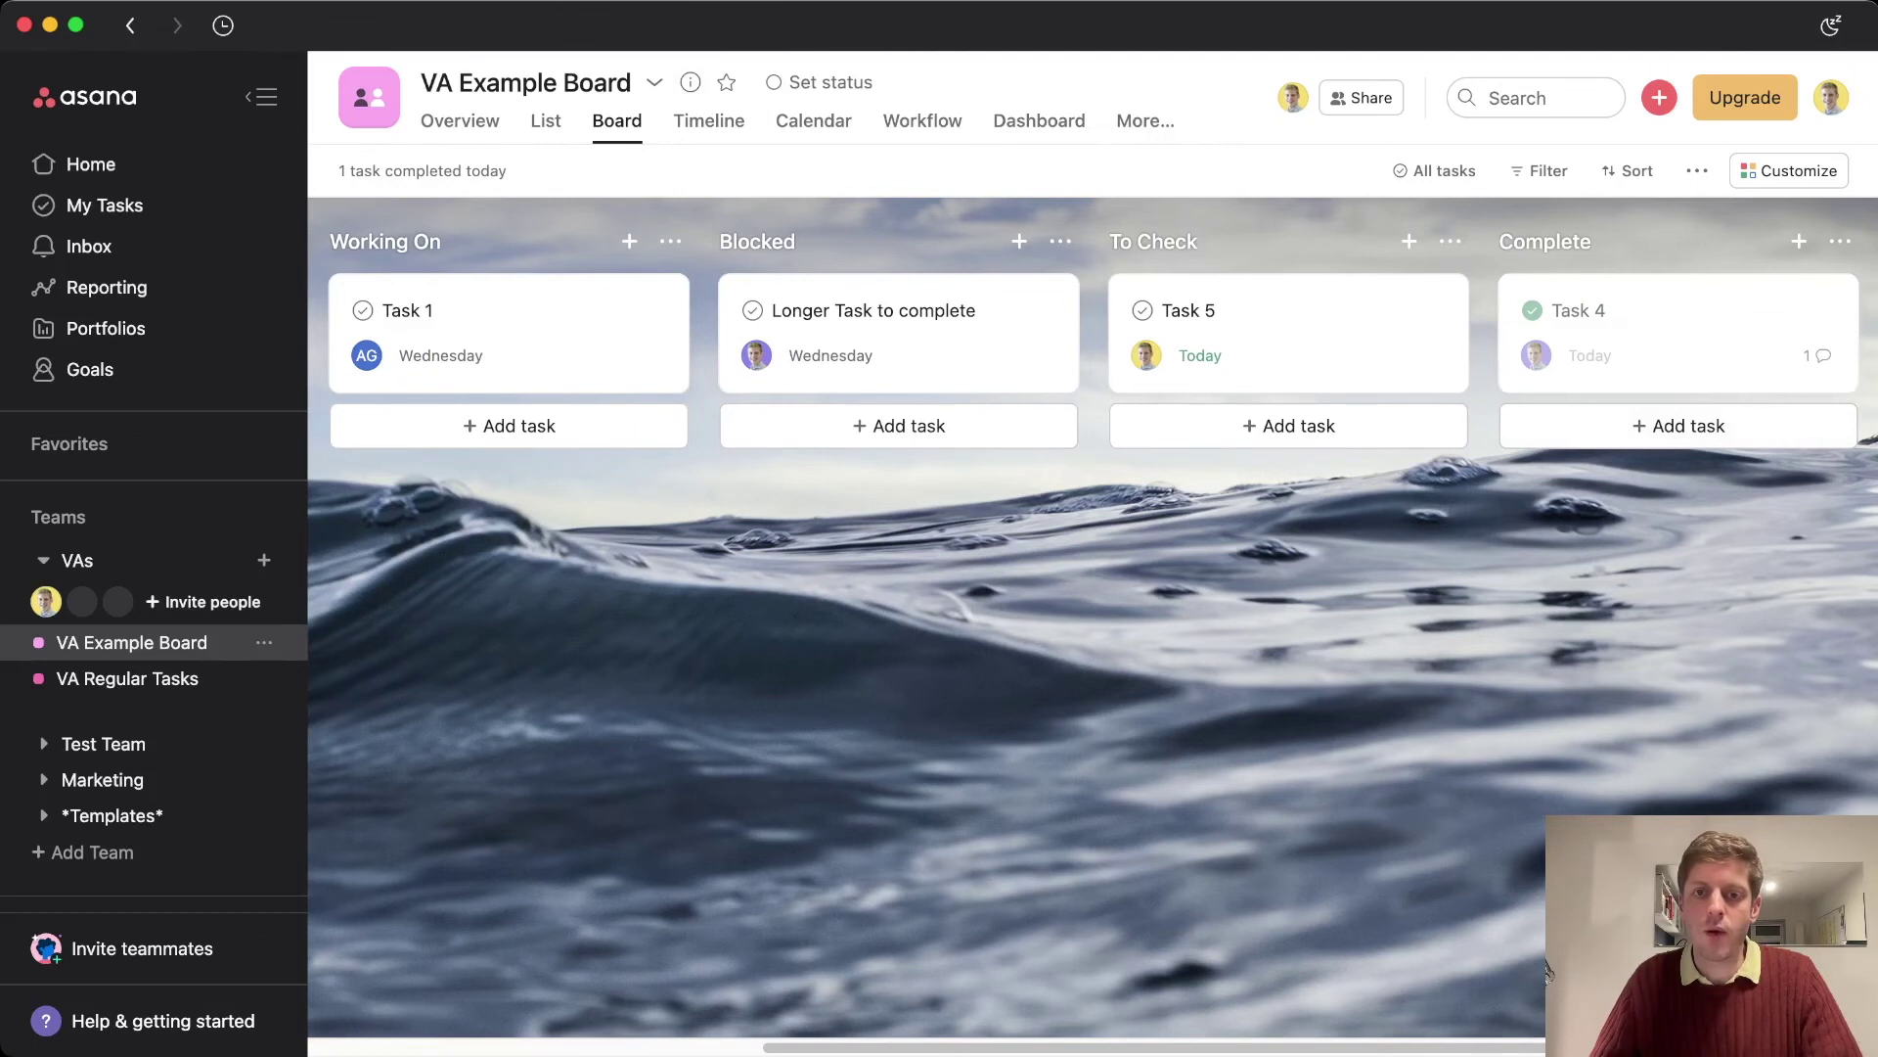
pyautogui.hscroll(-8, 1548, 971)
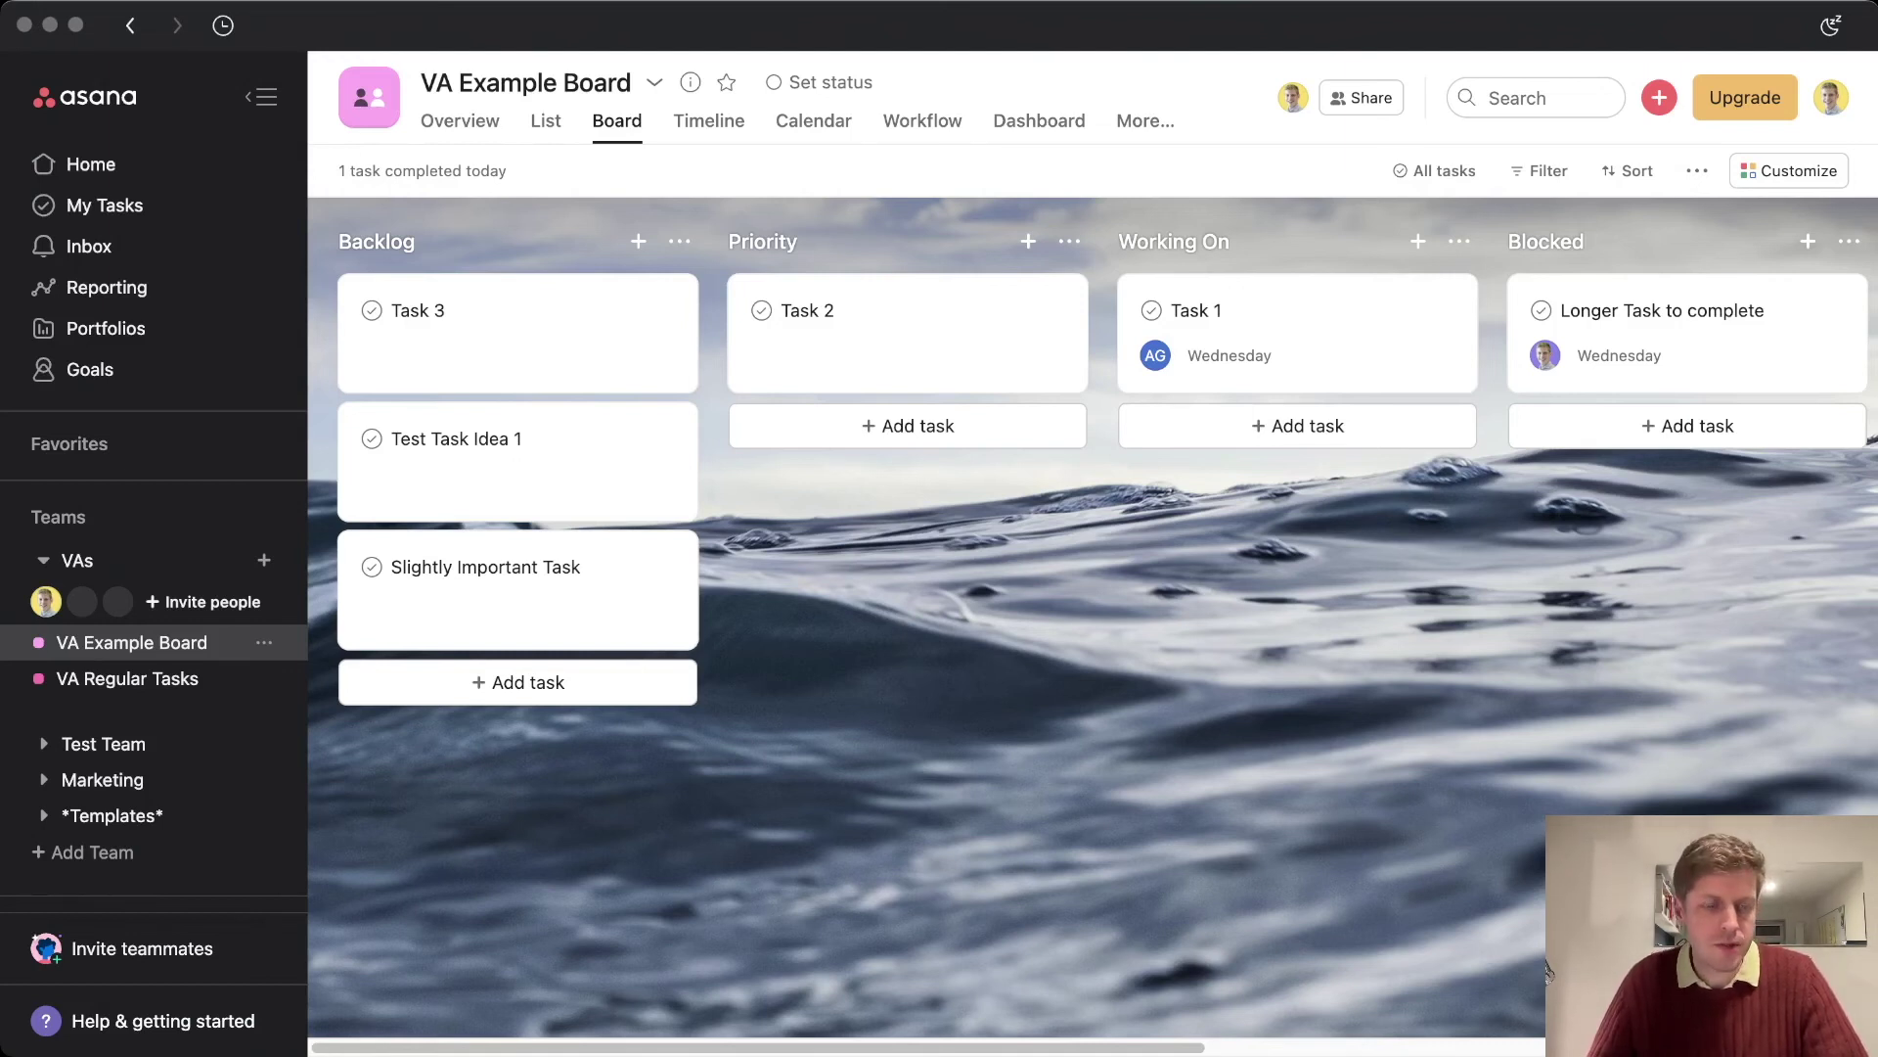
# In VA Regular Tasks, add a 'Check Email Account' task under Task 1 in the Daily column
pyautogui.click(127, 678)
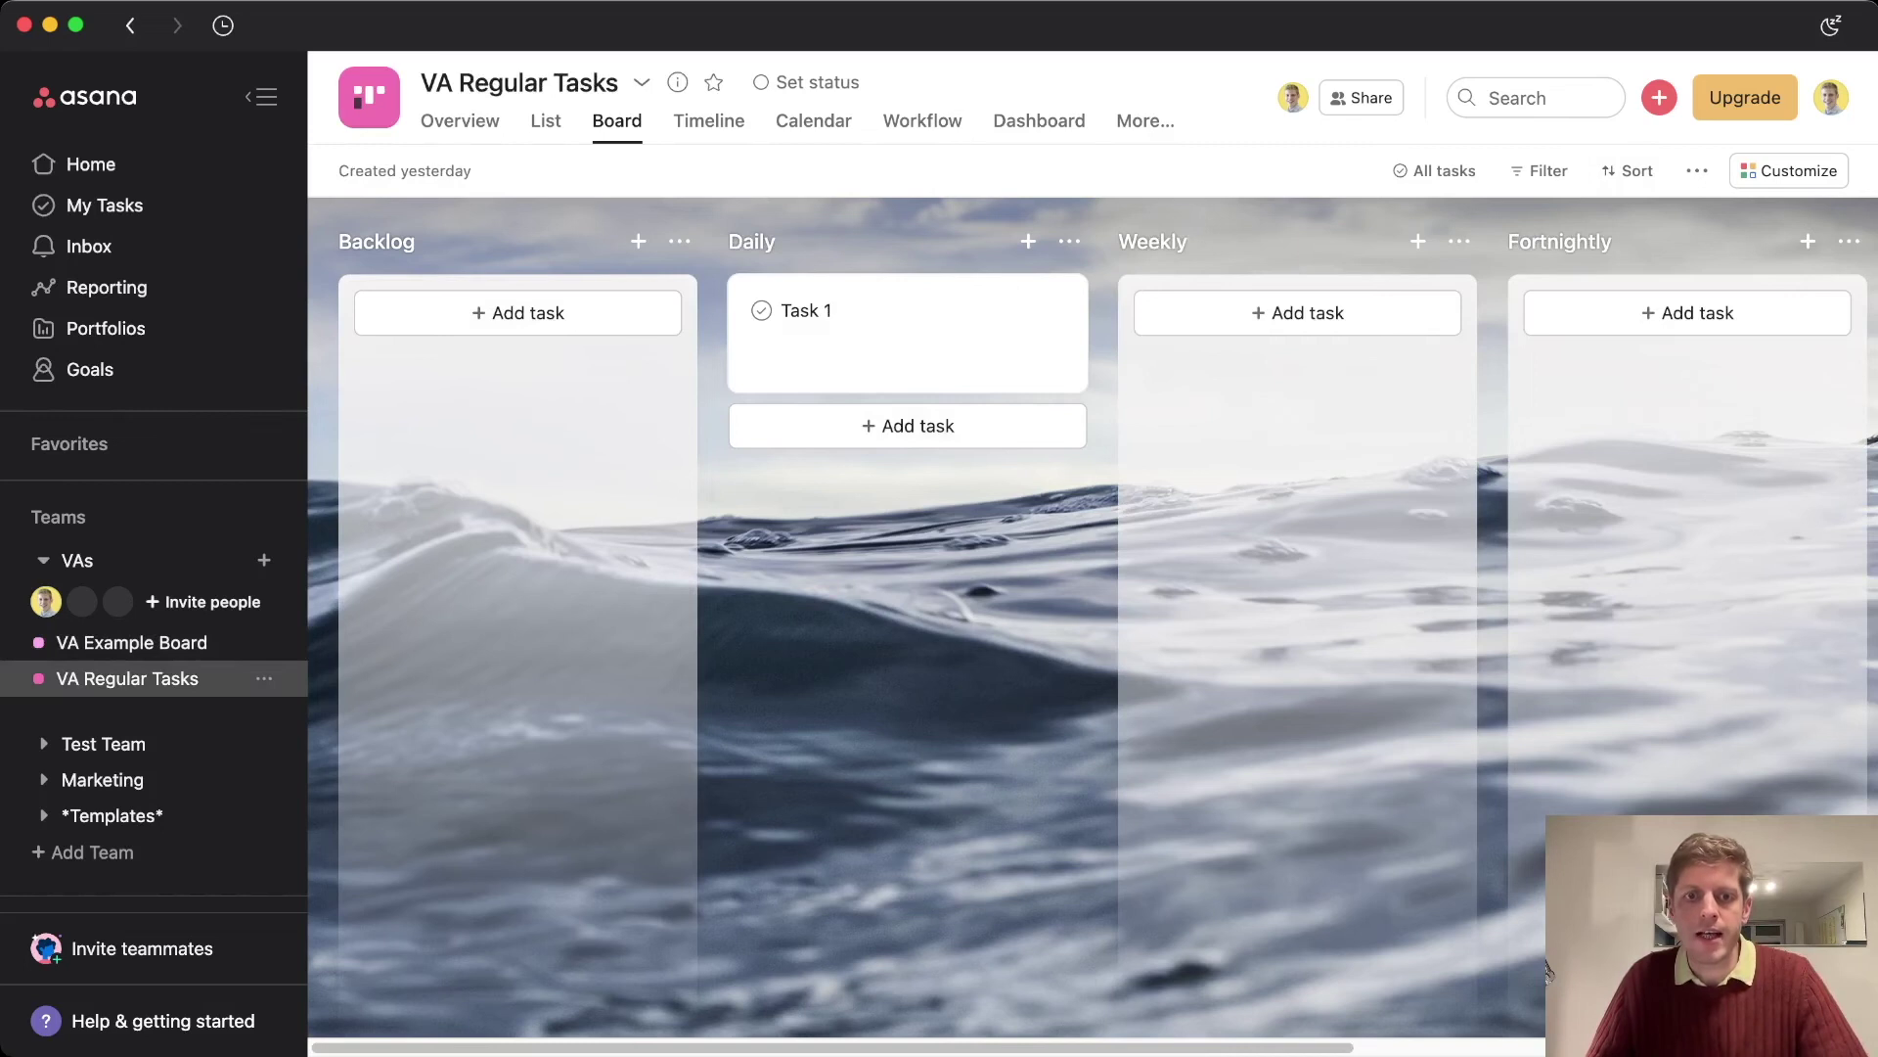
pyautogui.hscroll(7, 1548, 970)
pyautogui.hscroll(-7, 1548, 971)
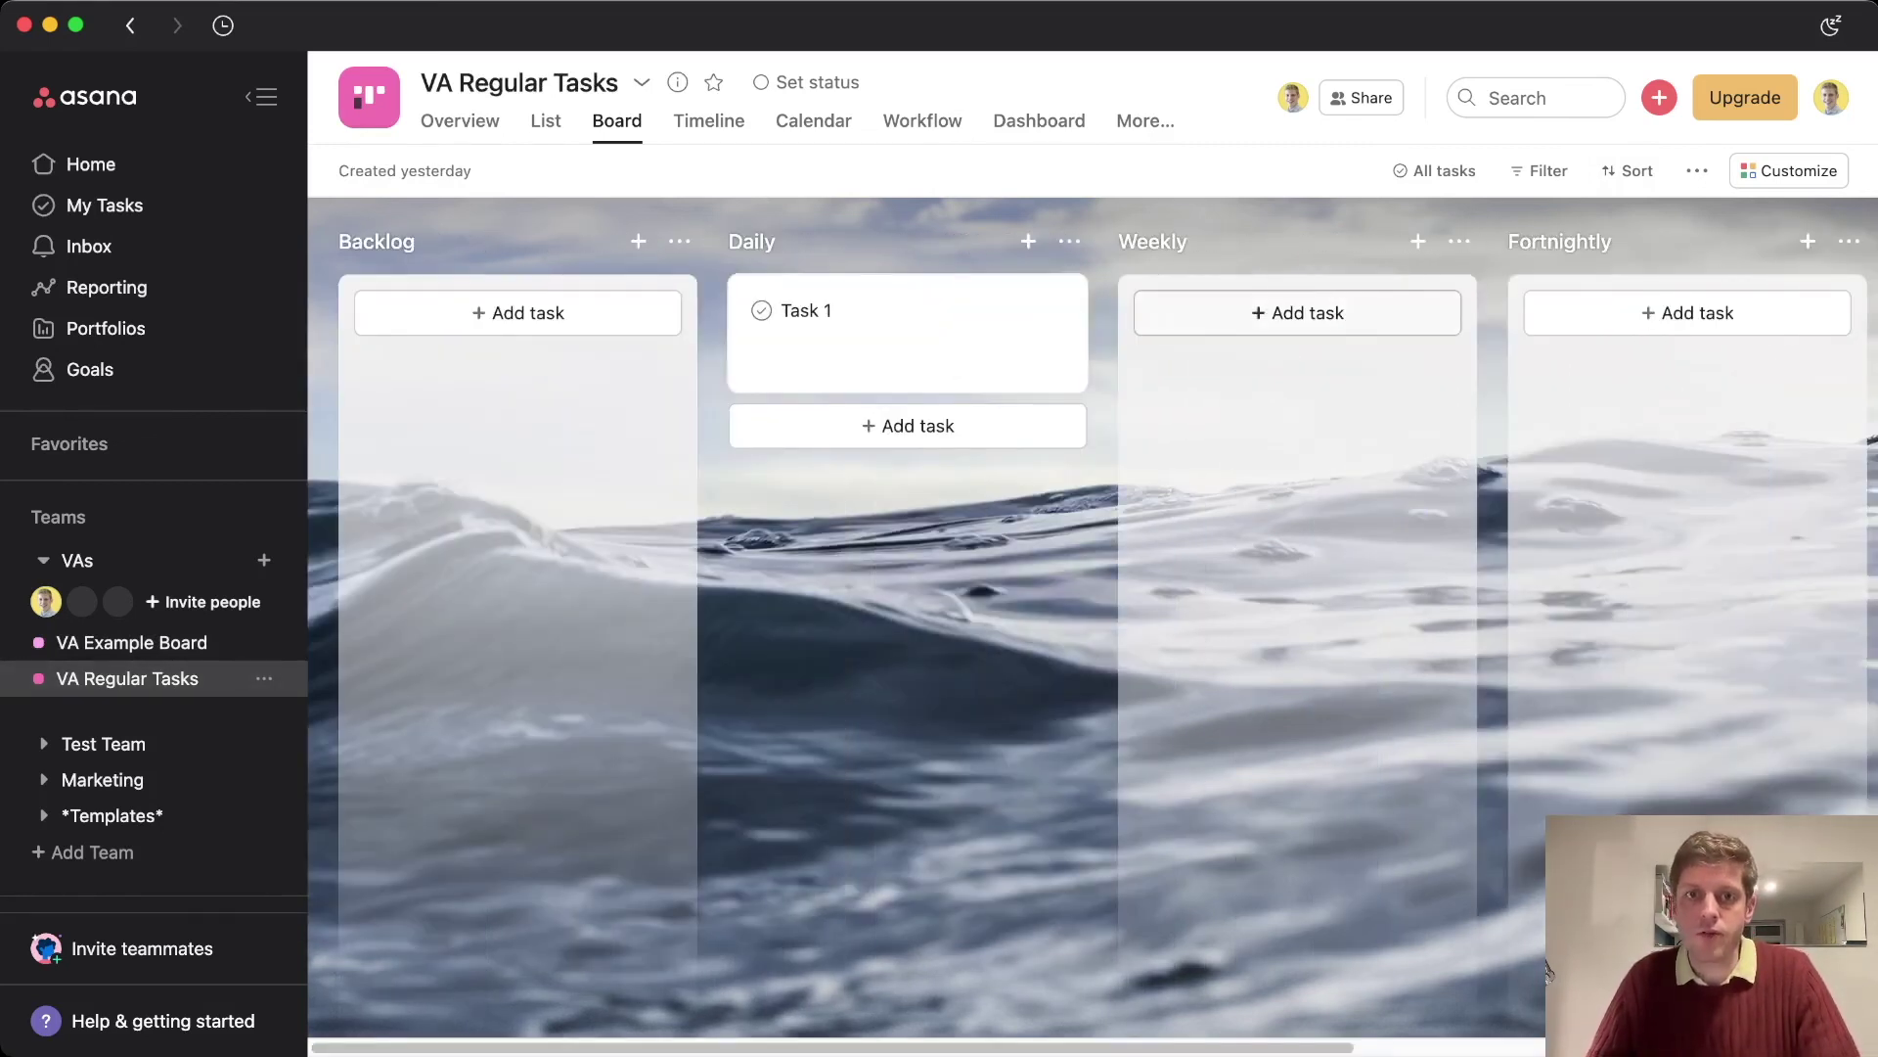
pyautogui.click(1308, 312)
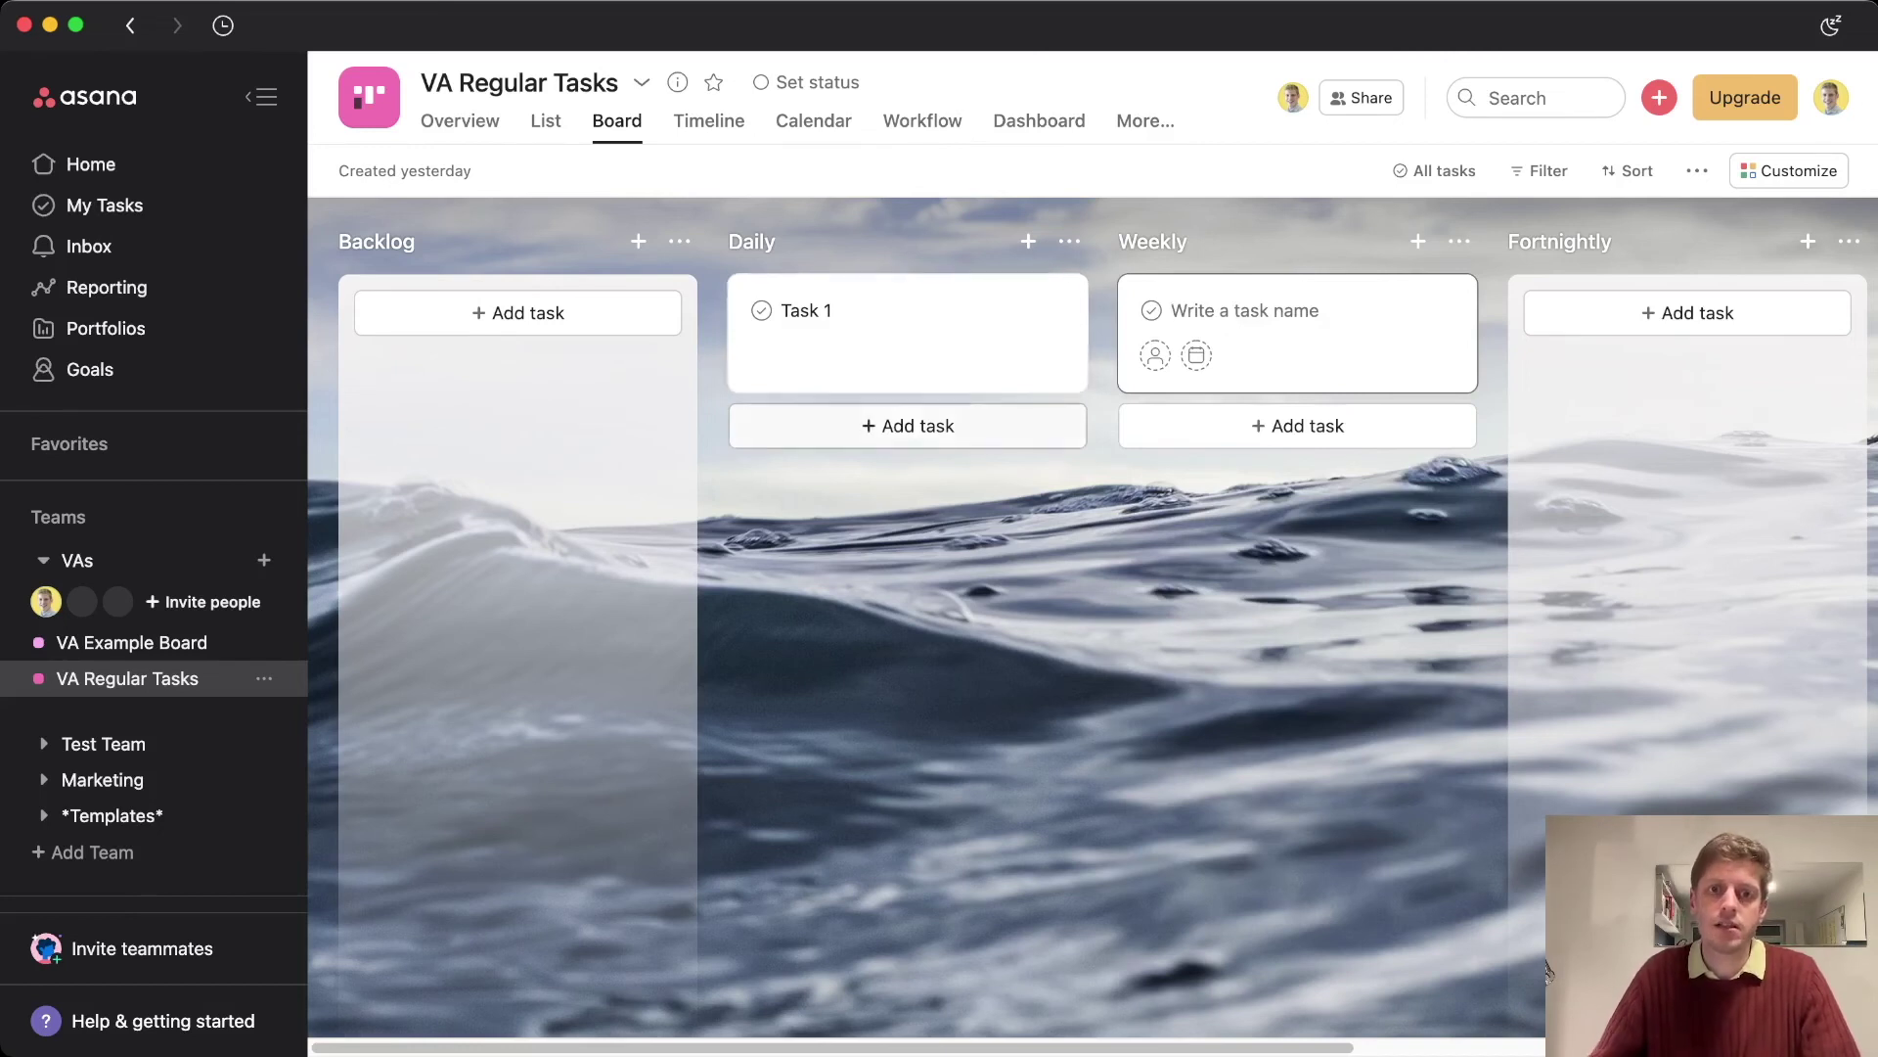
pyautogui.hotkey('shift', 'Tab')
pyautogui.write('Check ')
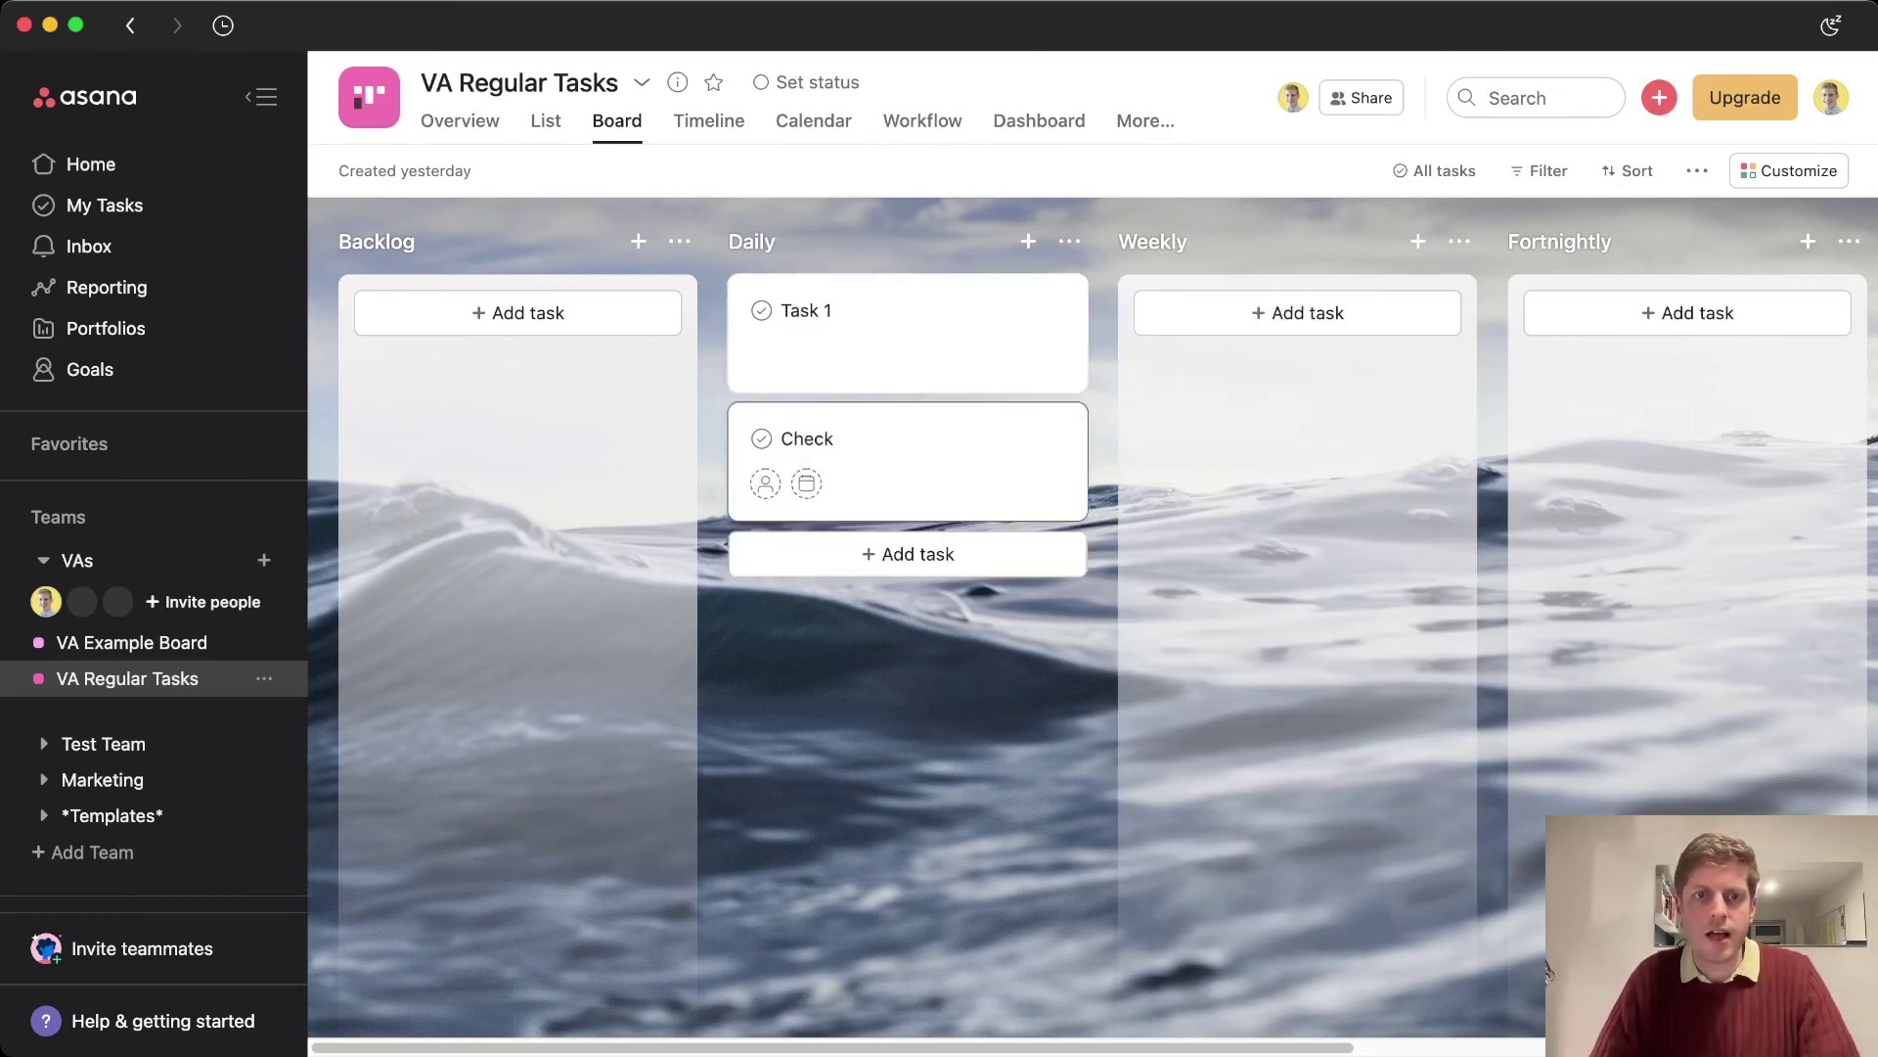
pyautogui.write('Email Account')
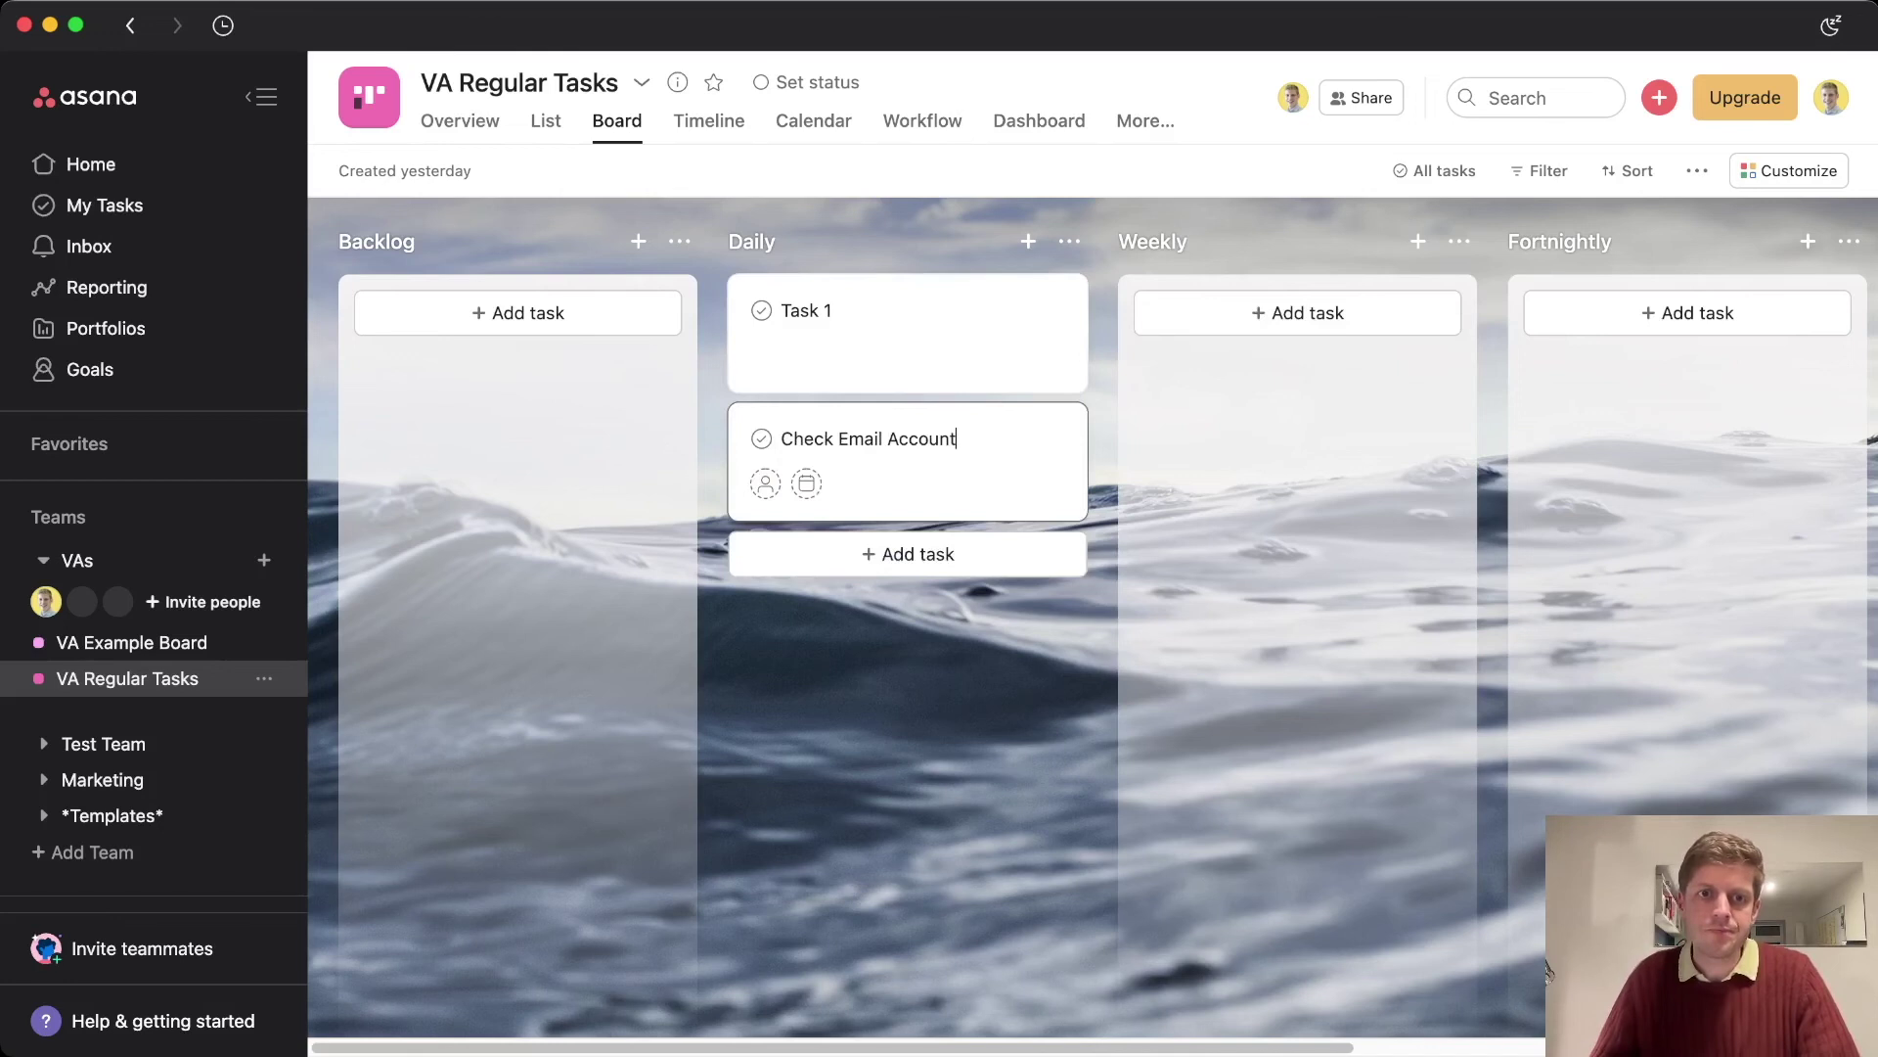
pyautogui.press('Escape')
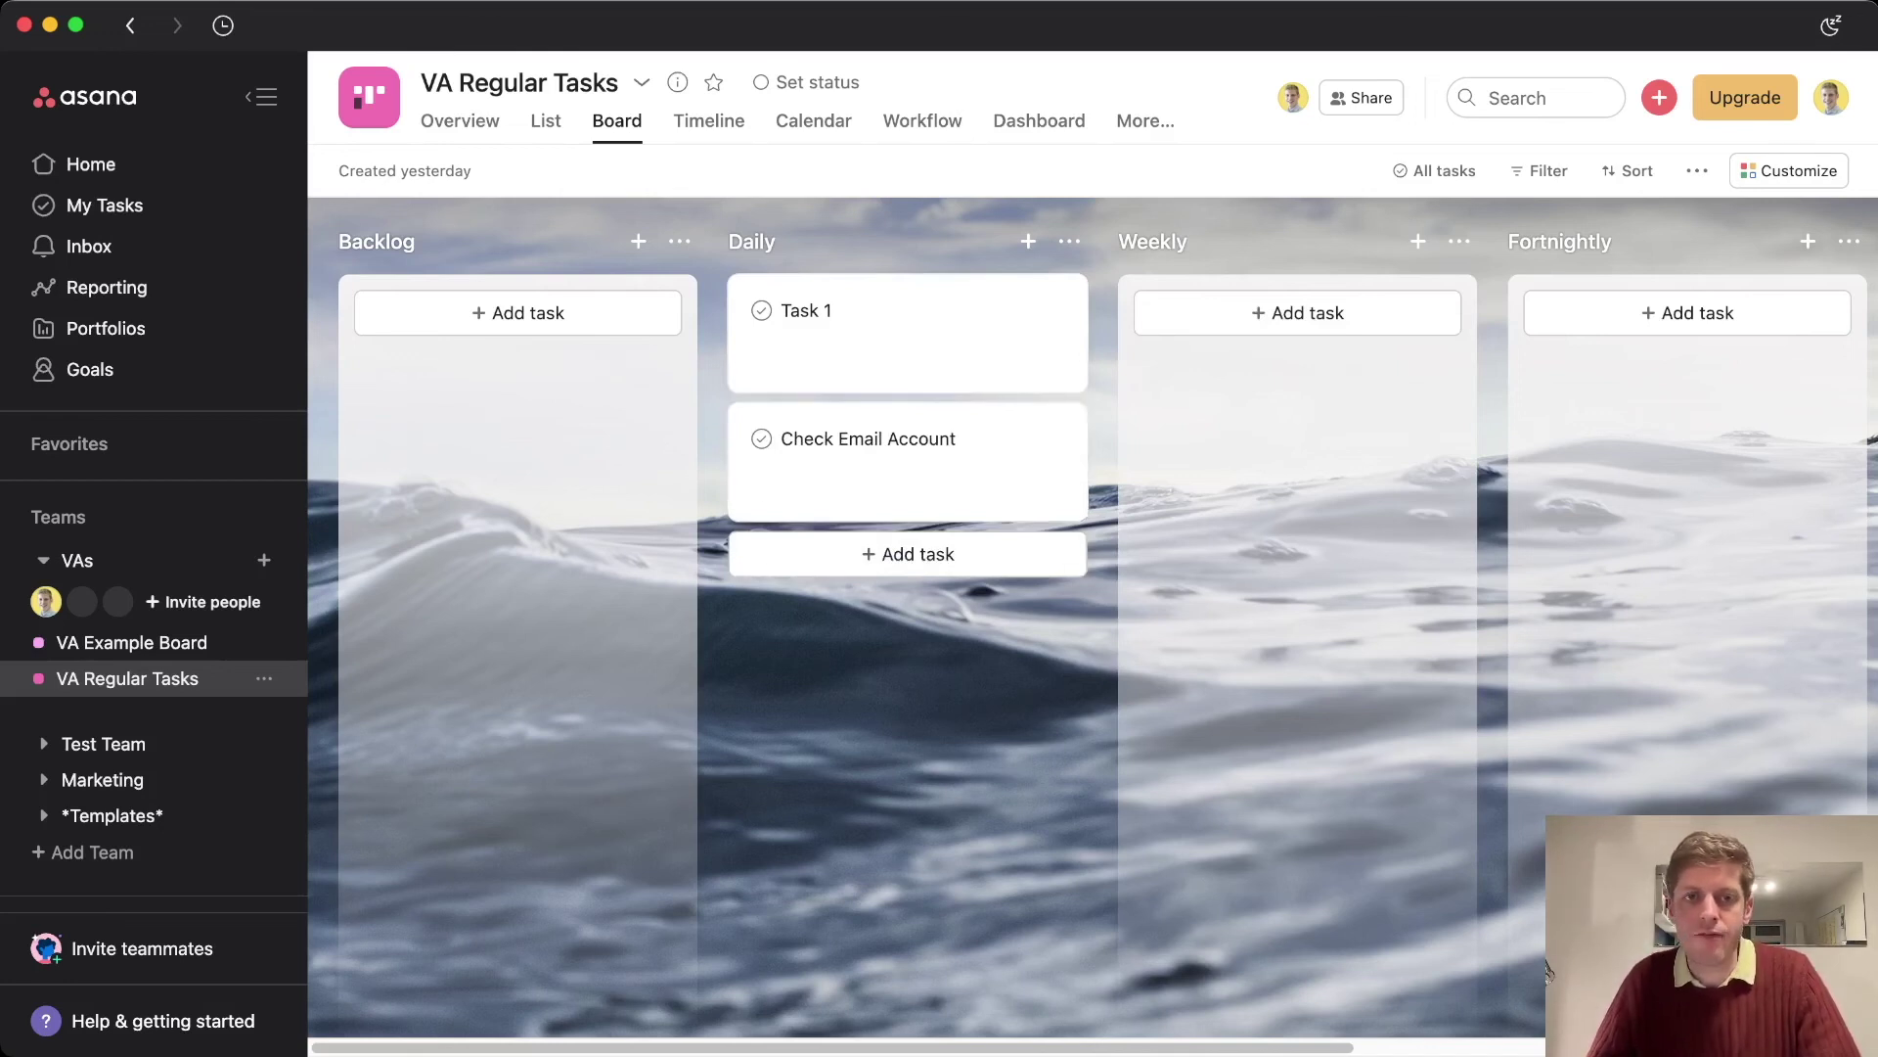
# Assign Check Email Account to the VA with a due date of 10/05/22
pyautogui.press('Return')
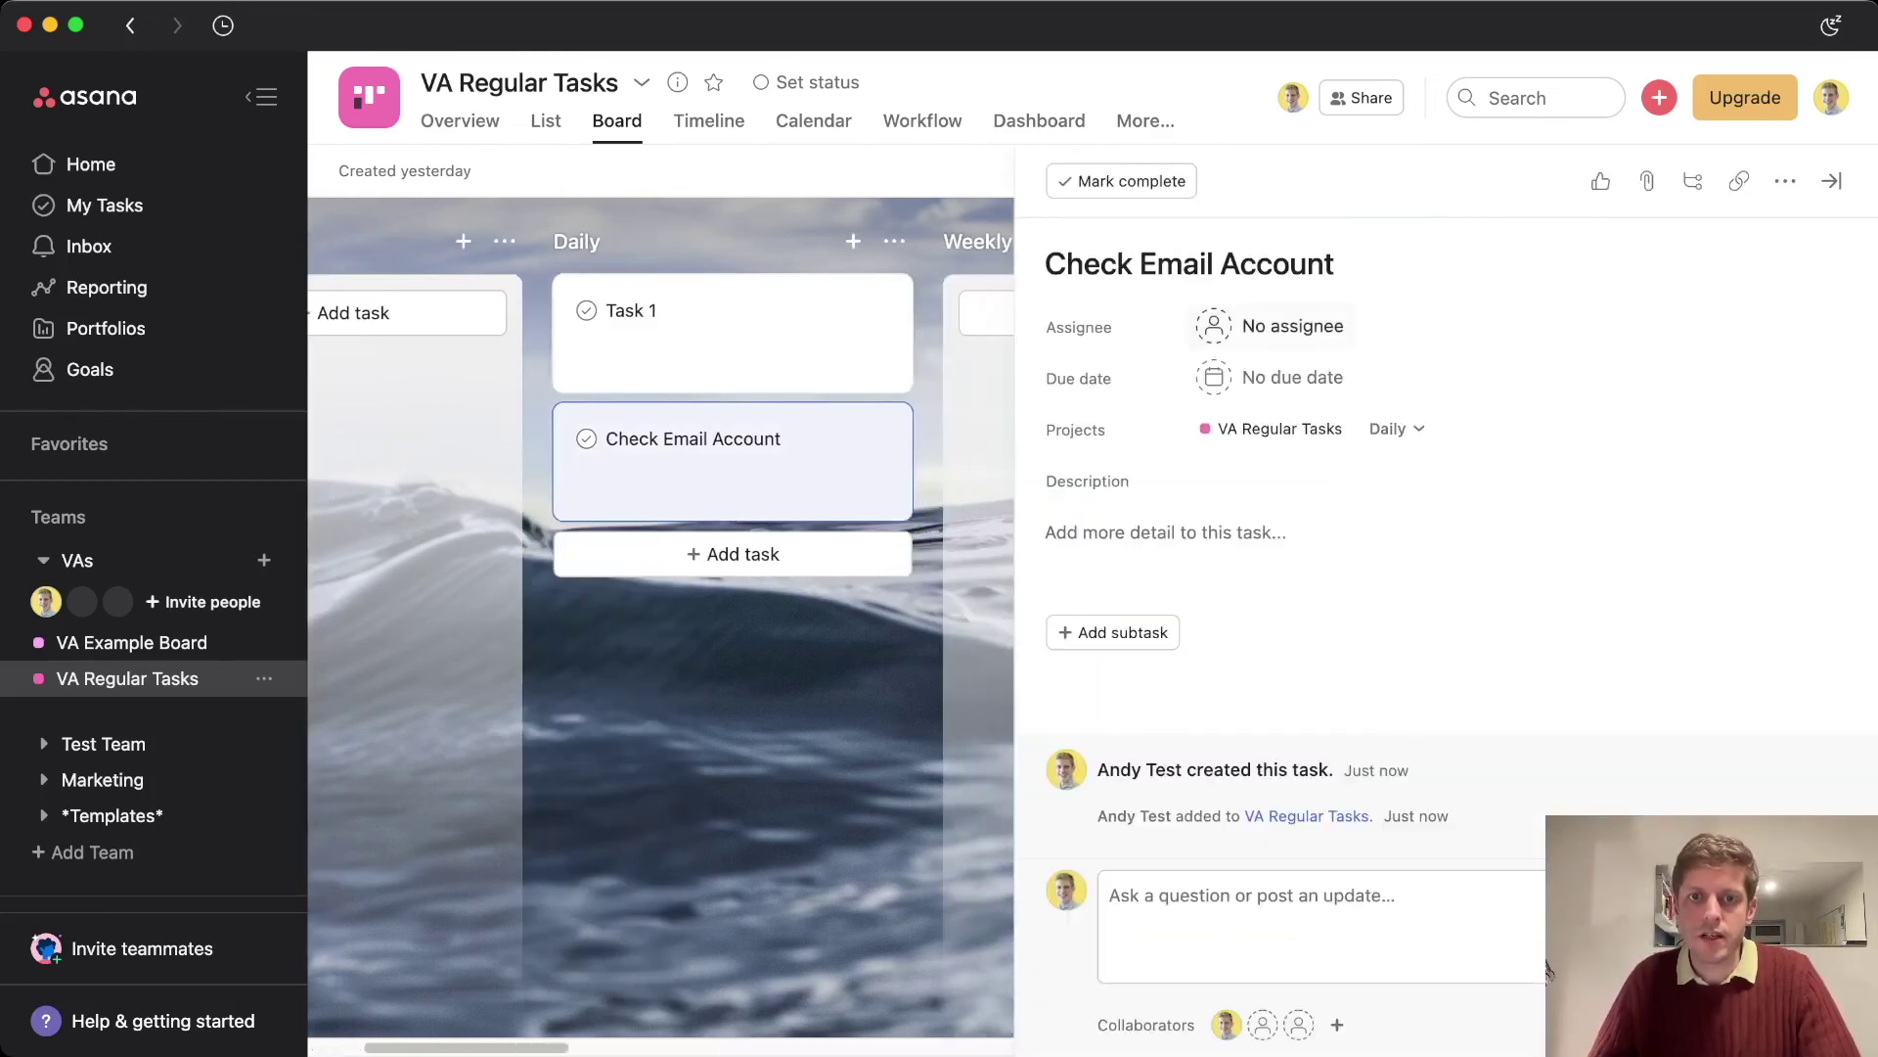
pyautogui.hotkey('Tab', 'a')
pyautogui.write('acgaught')
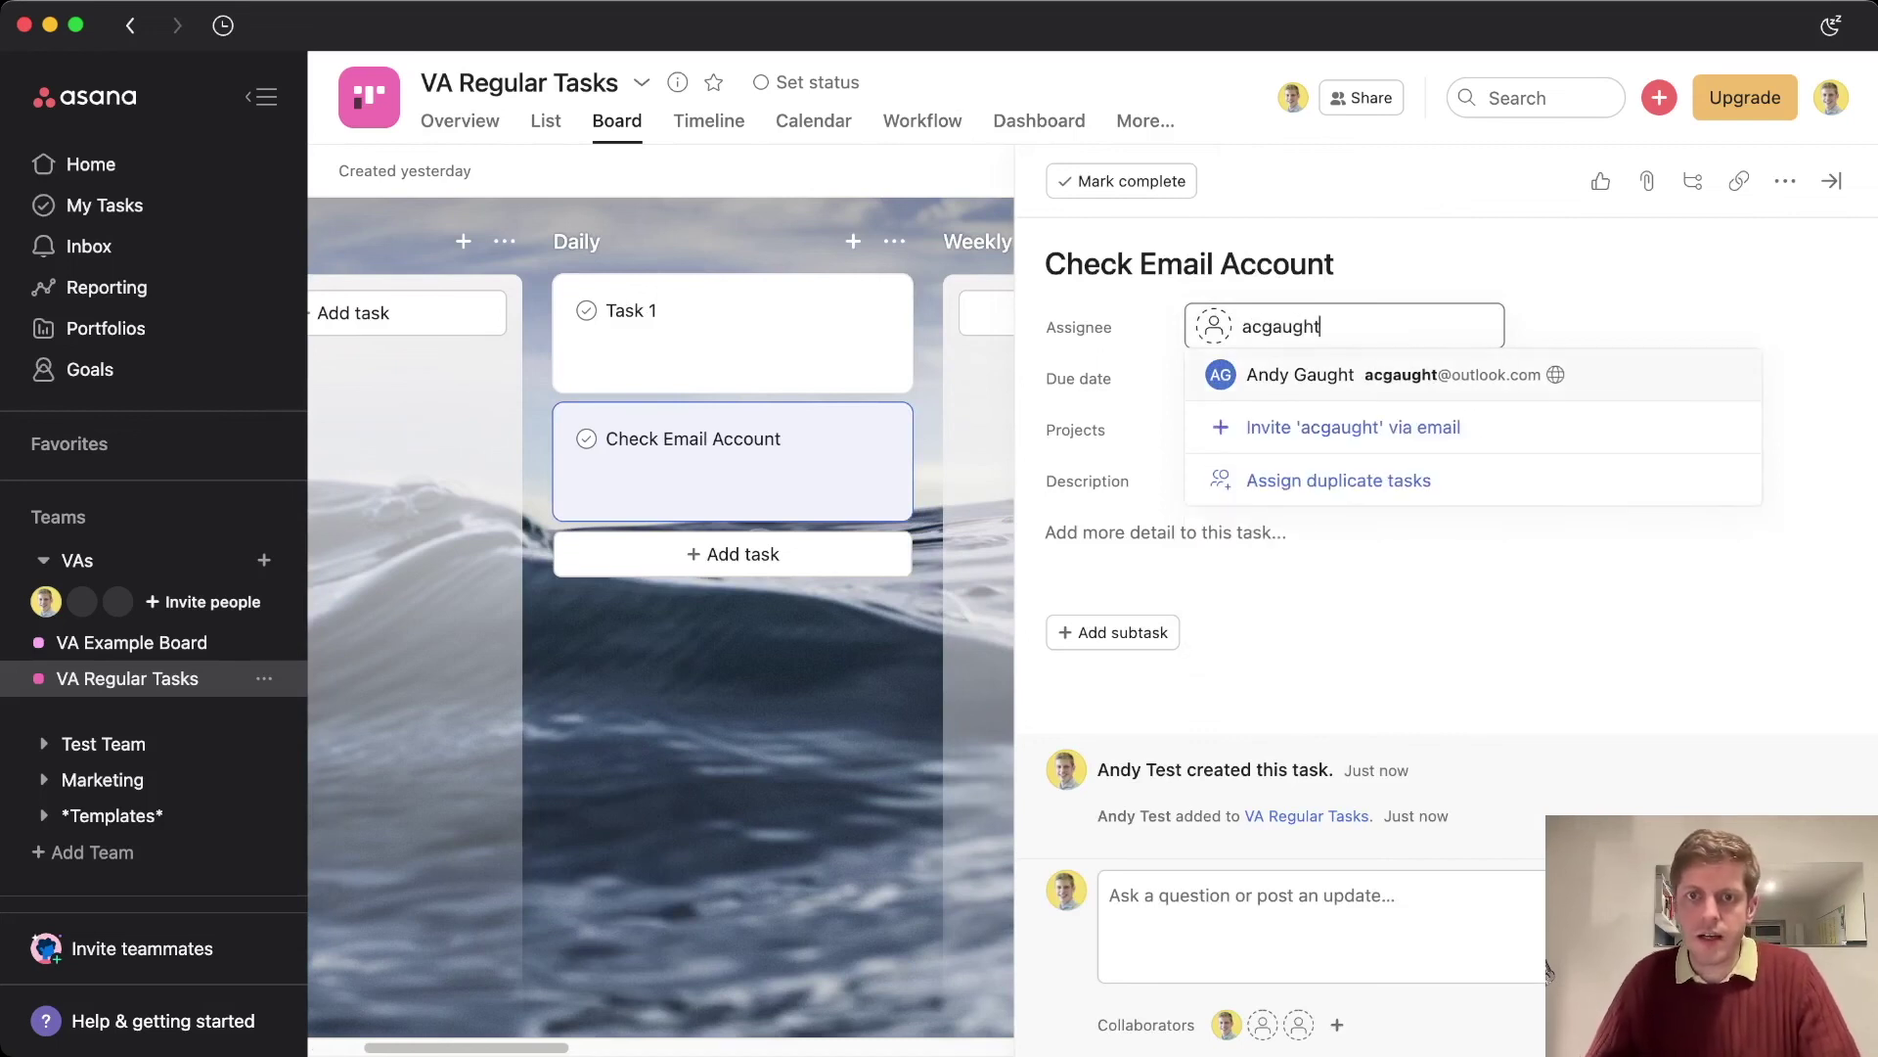
pyautogui.press('Return')
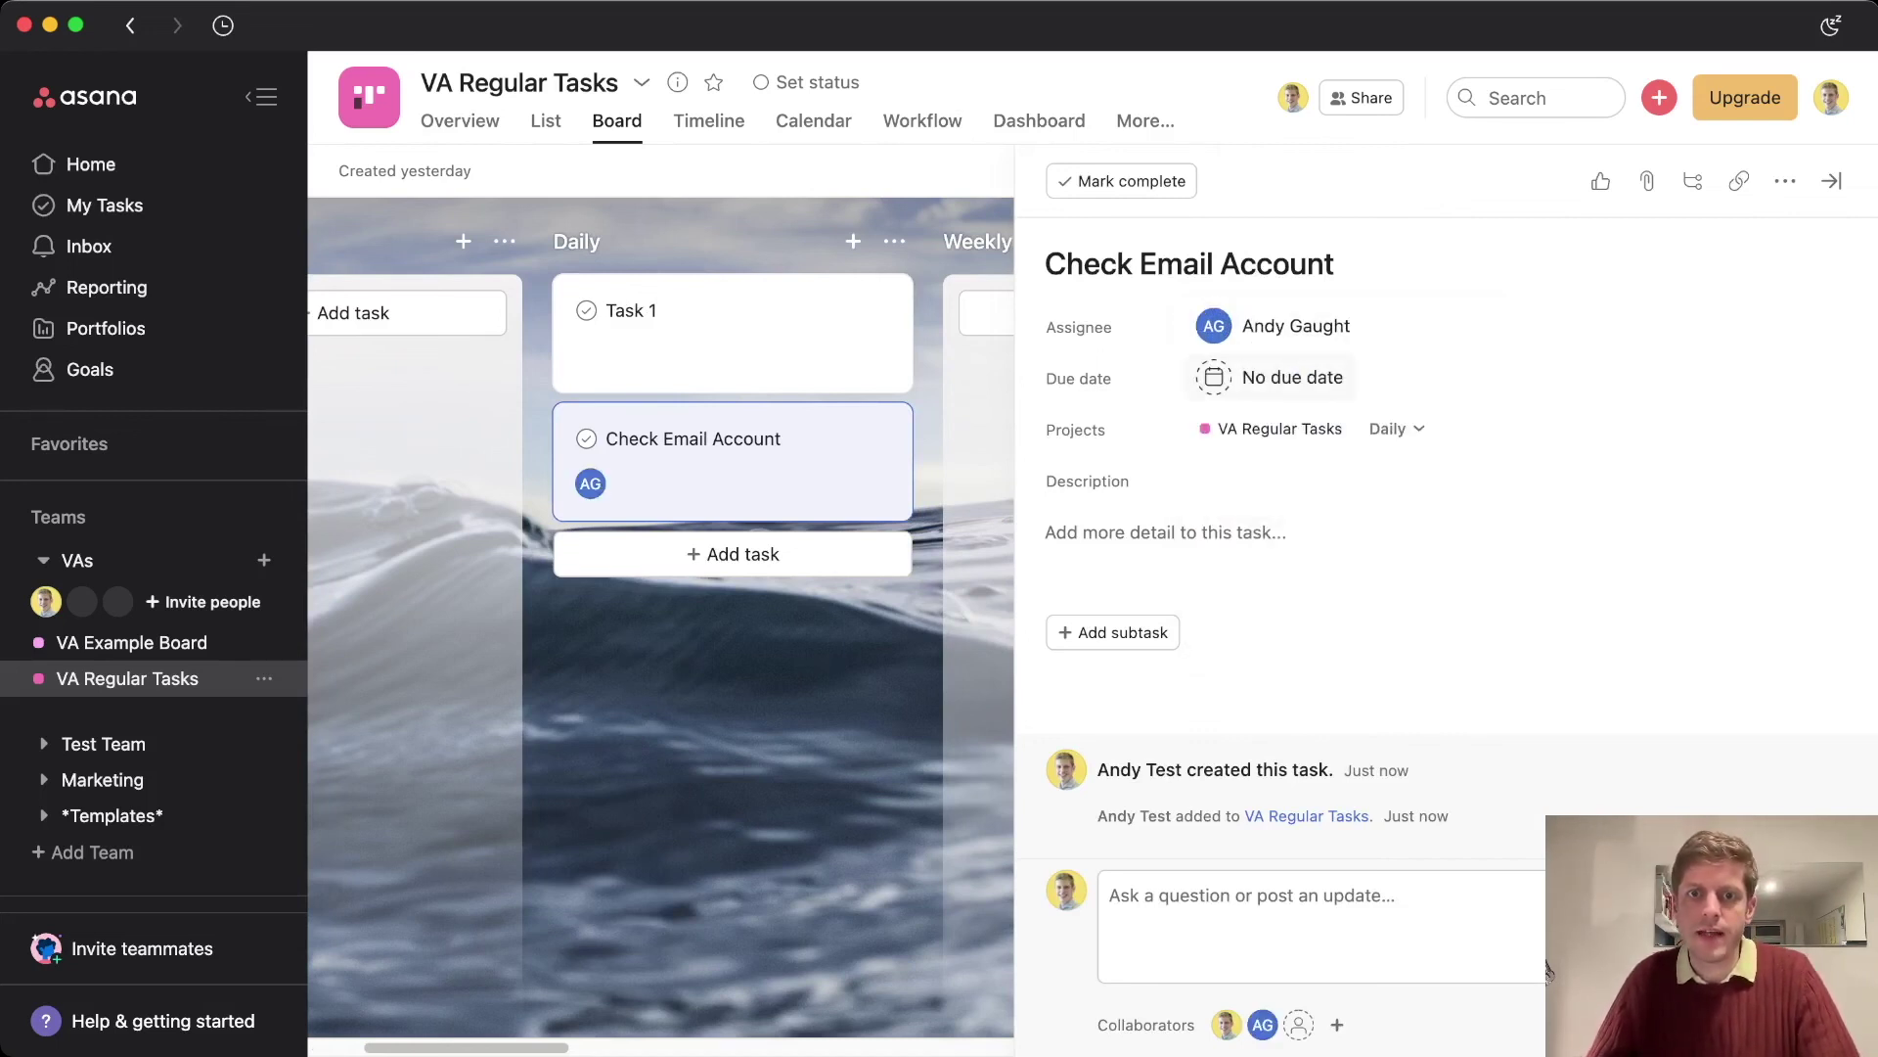
pyautogui.press('Tab')
pyautogui.press('Down')
pyautogui.press('Up')
pyautogui.press('Return')
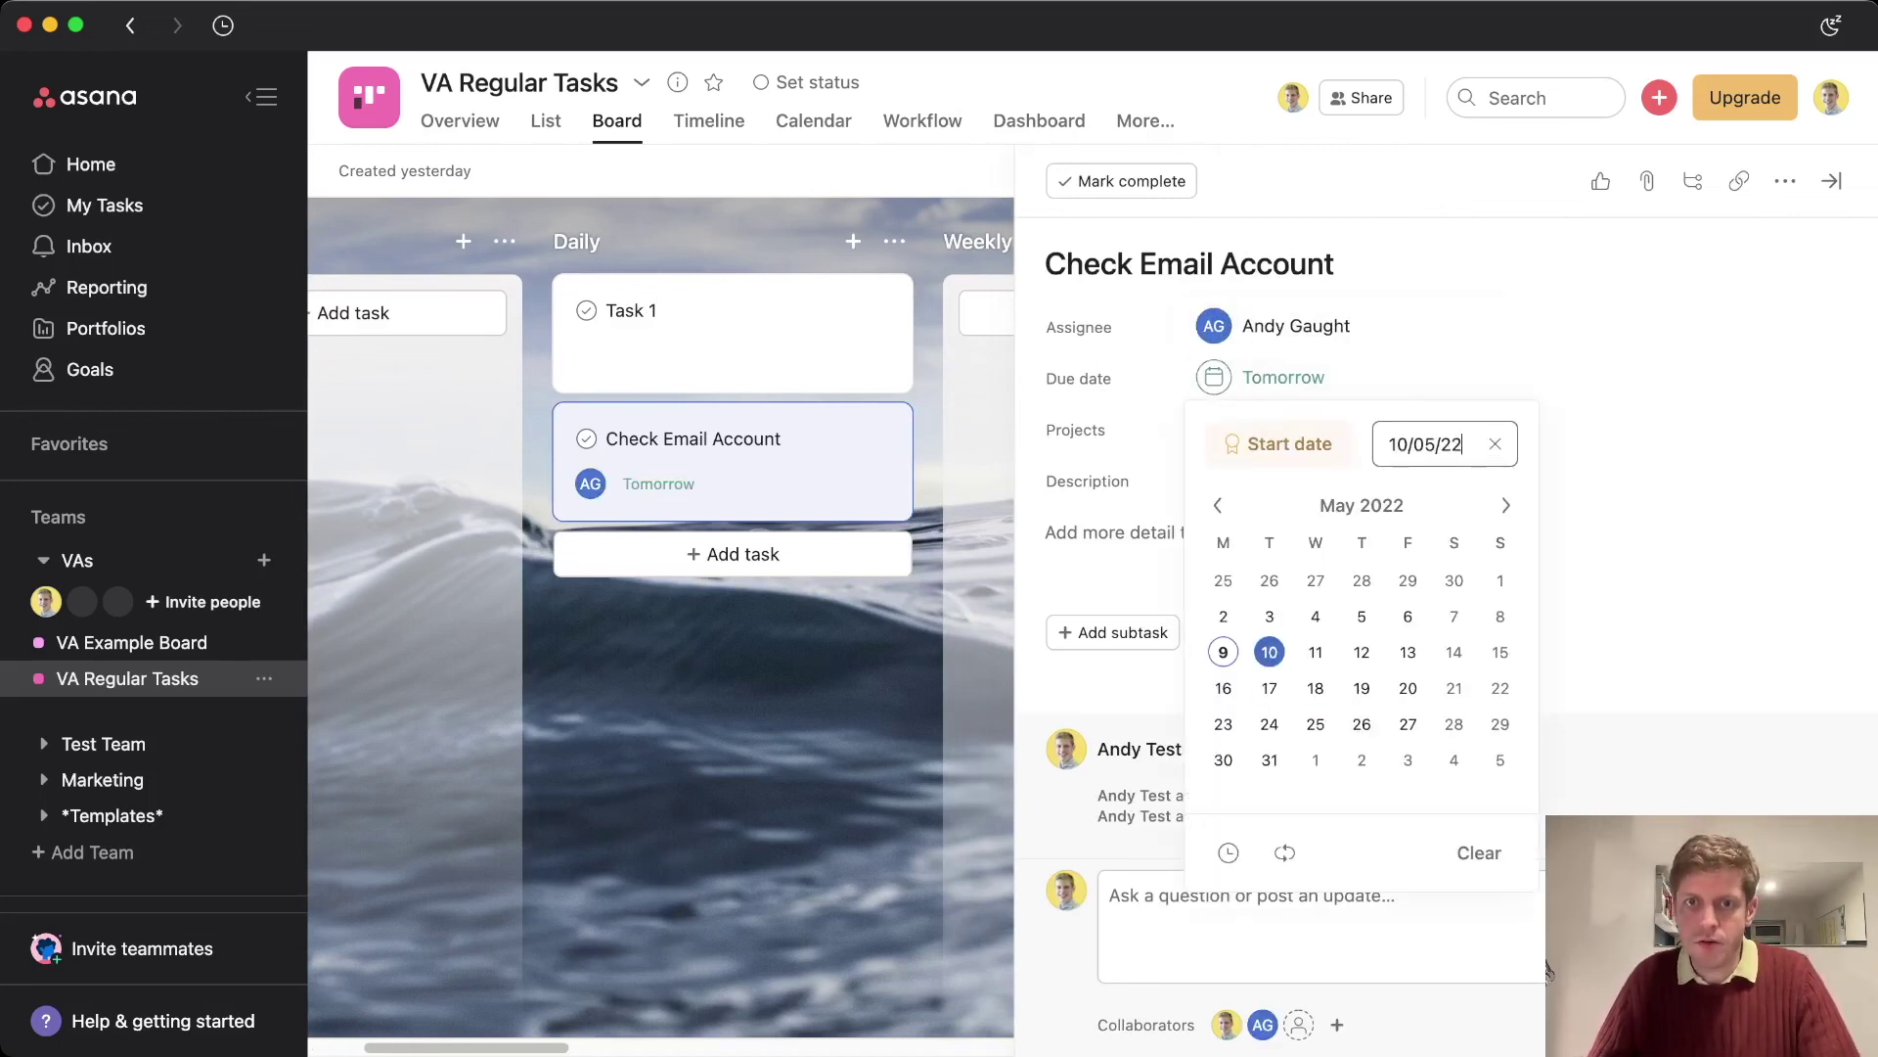
# Make the Check Email Account due date repeat daily, then return to the board
pyautogui.click(1284, 852)
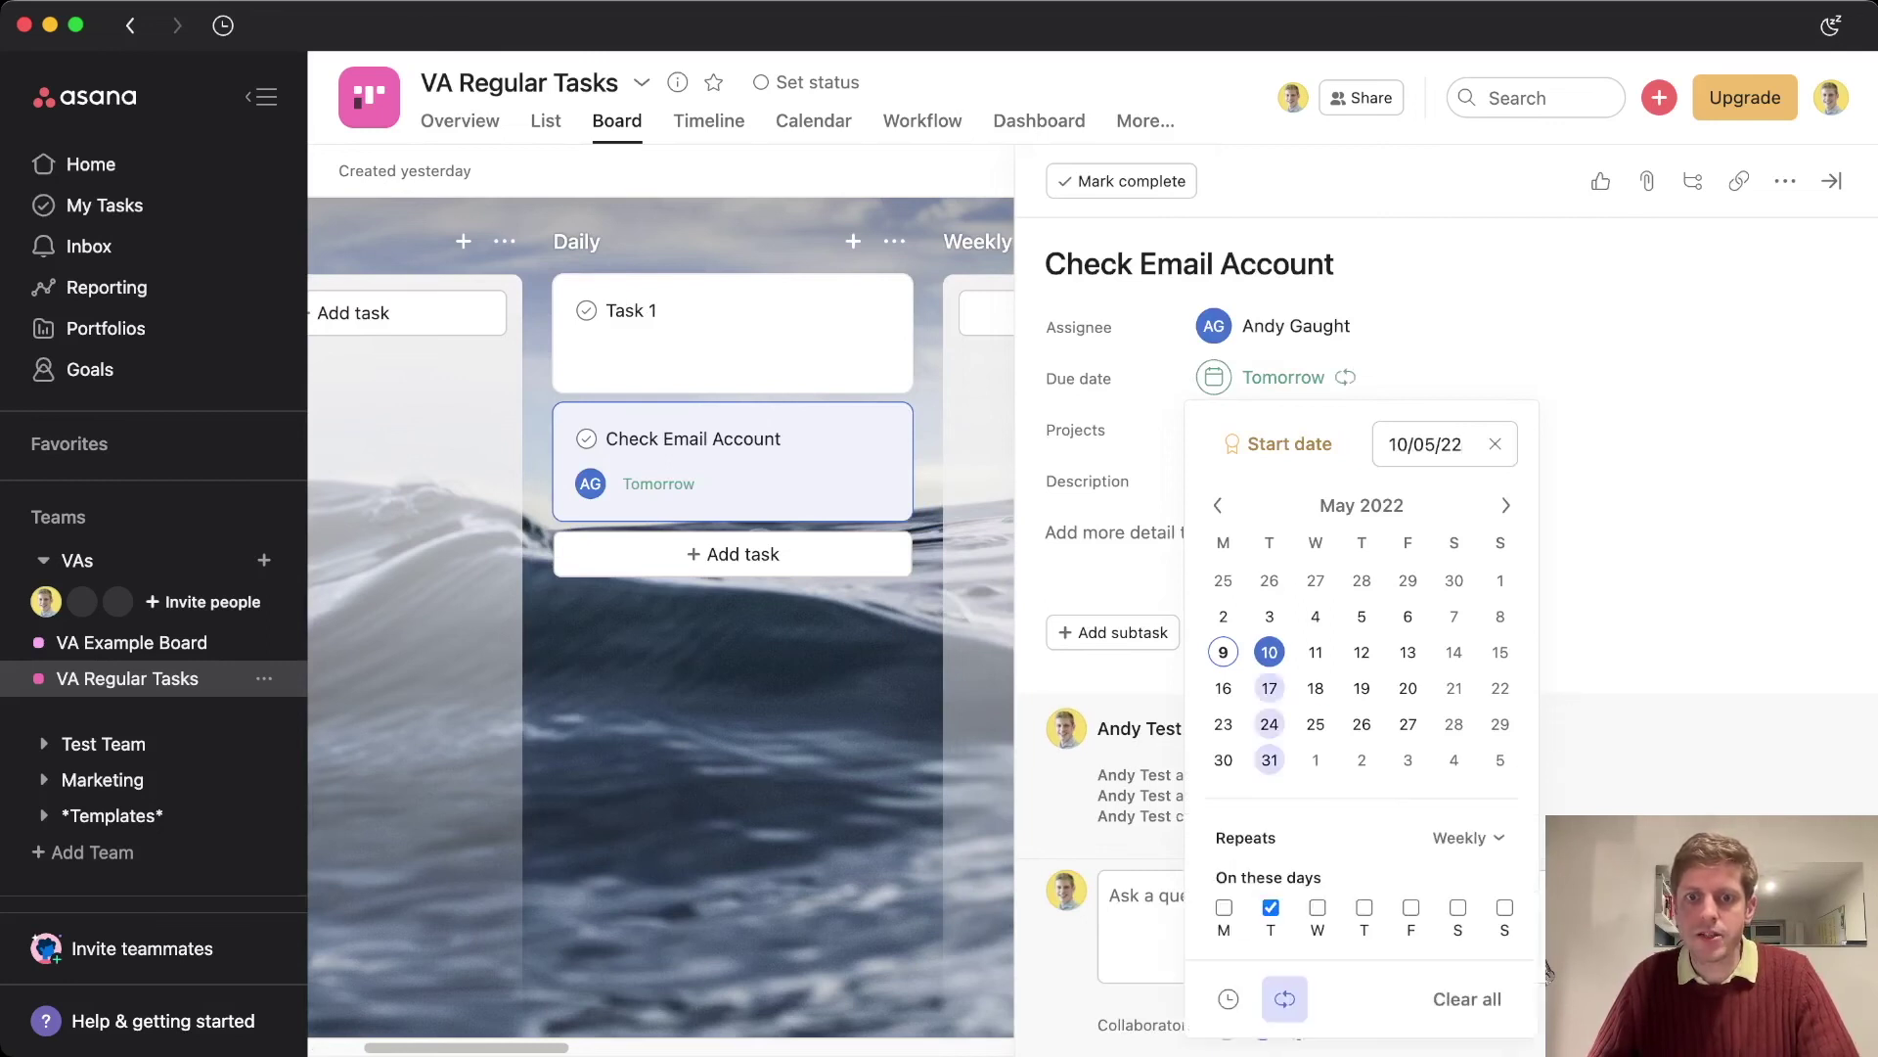
pyautogui.click(1467, 837)
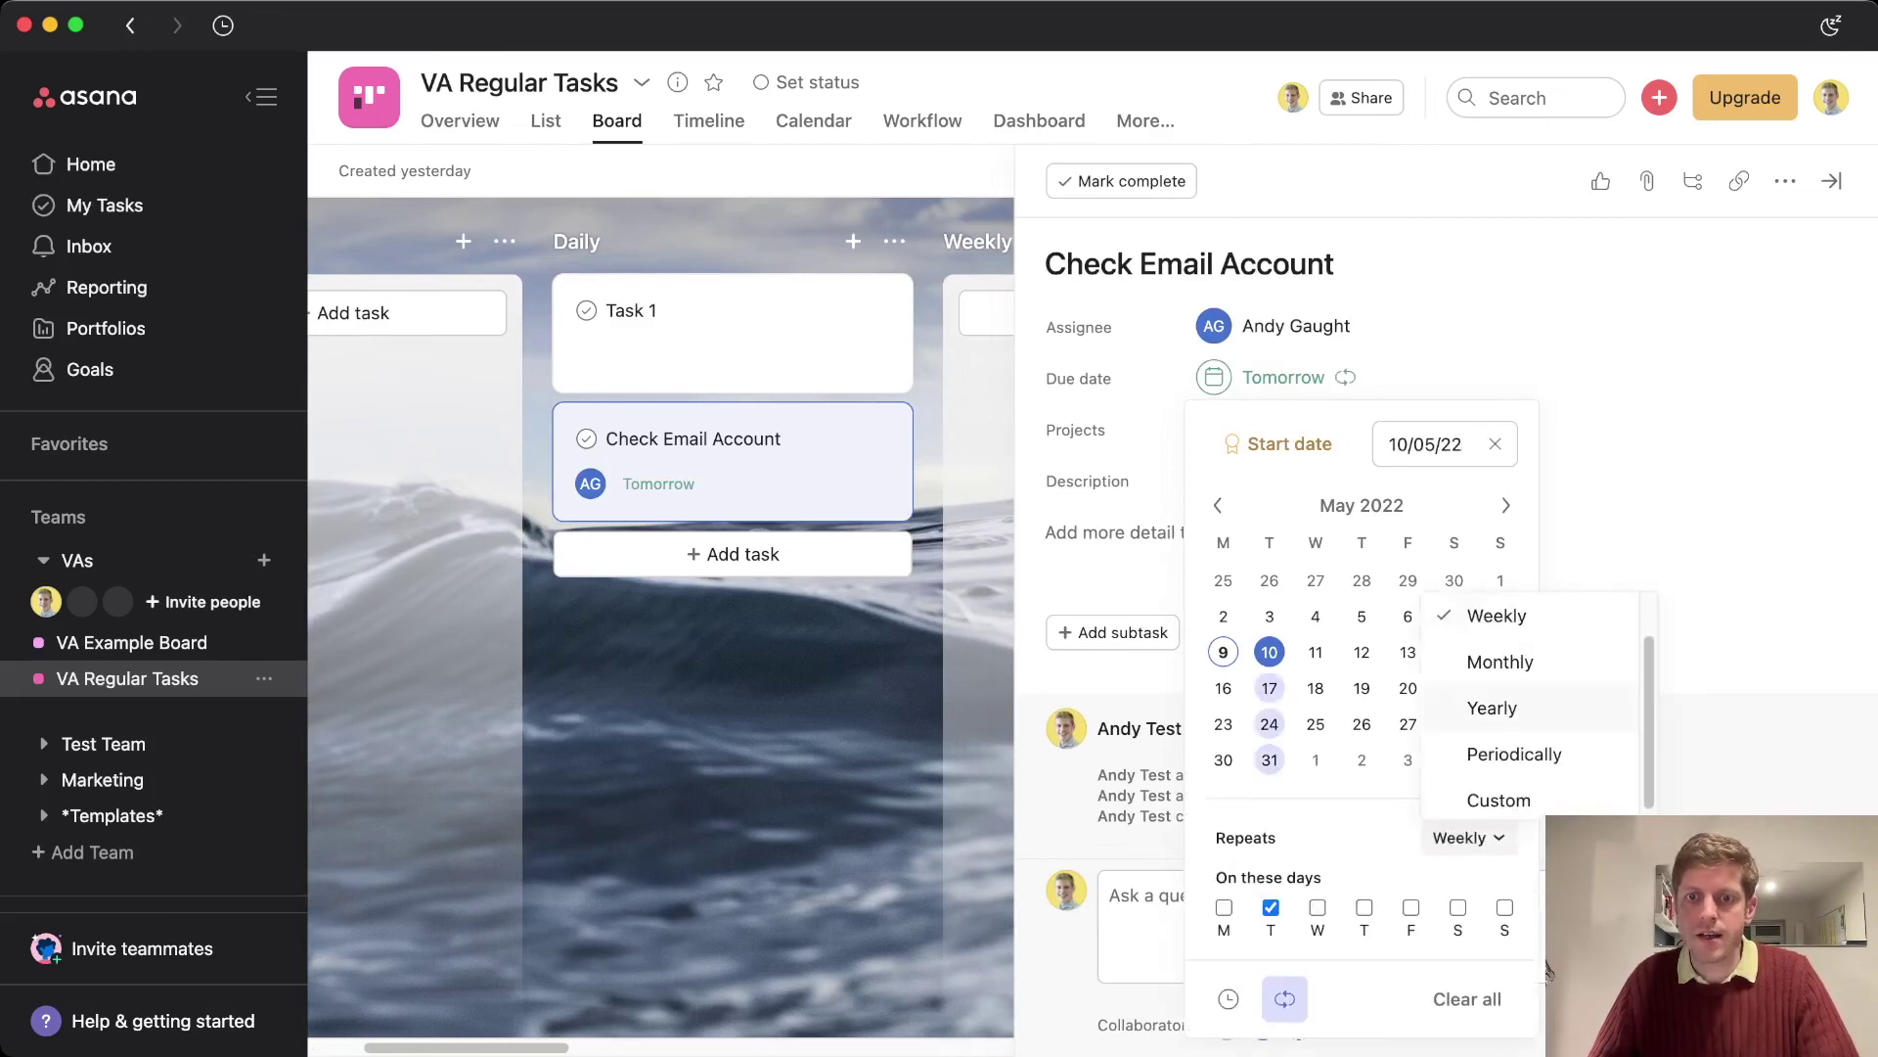
pyautogui.press('Return')
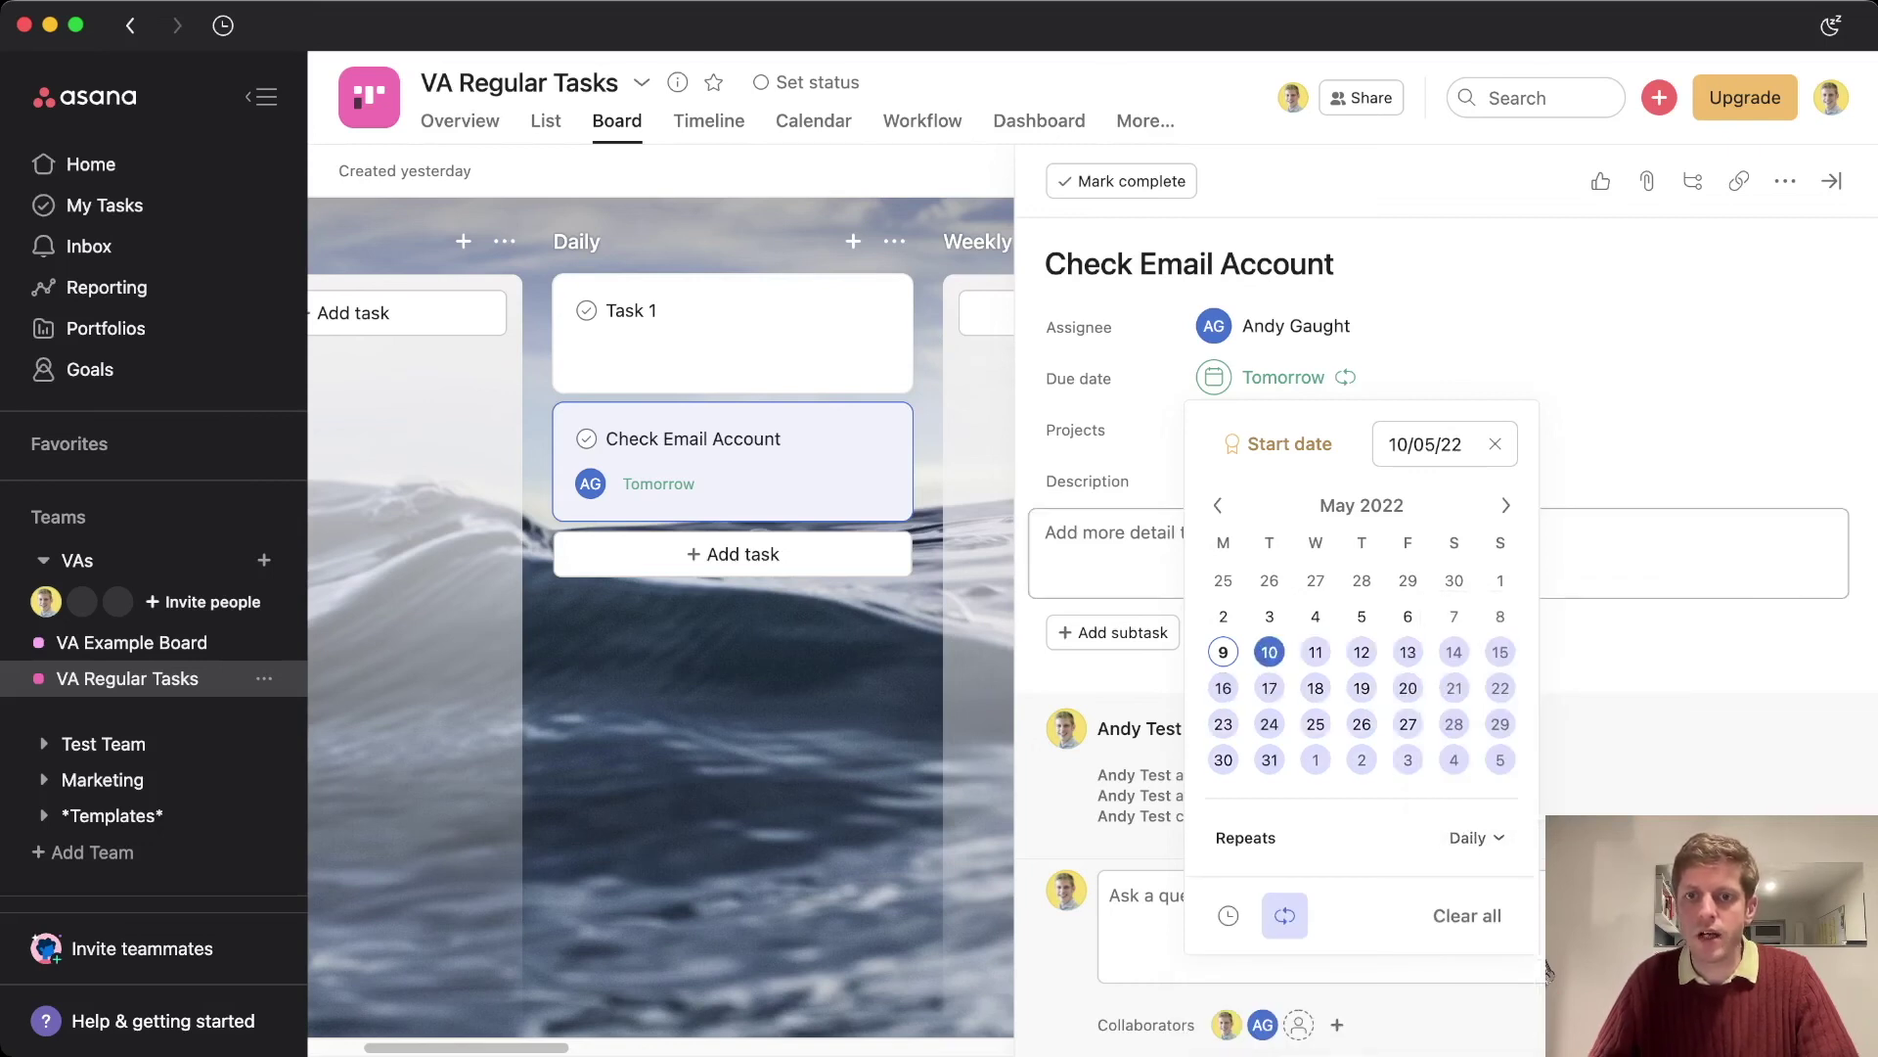
pyautogui.press('Escape')
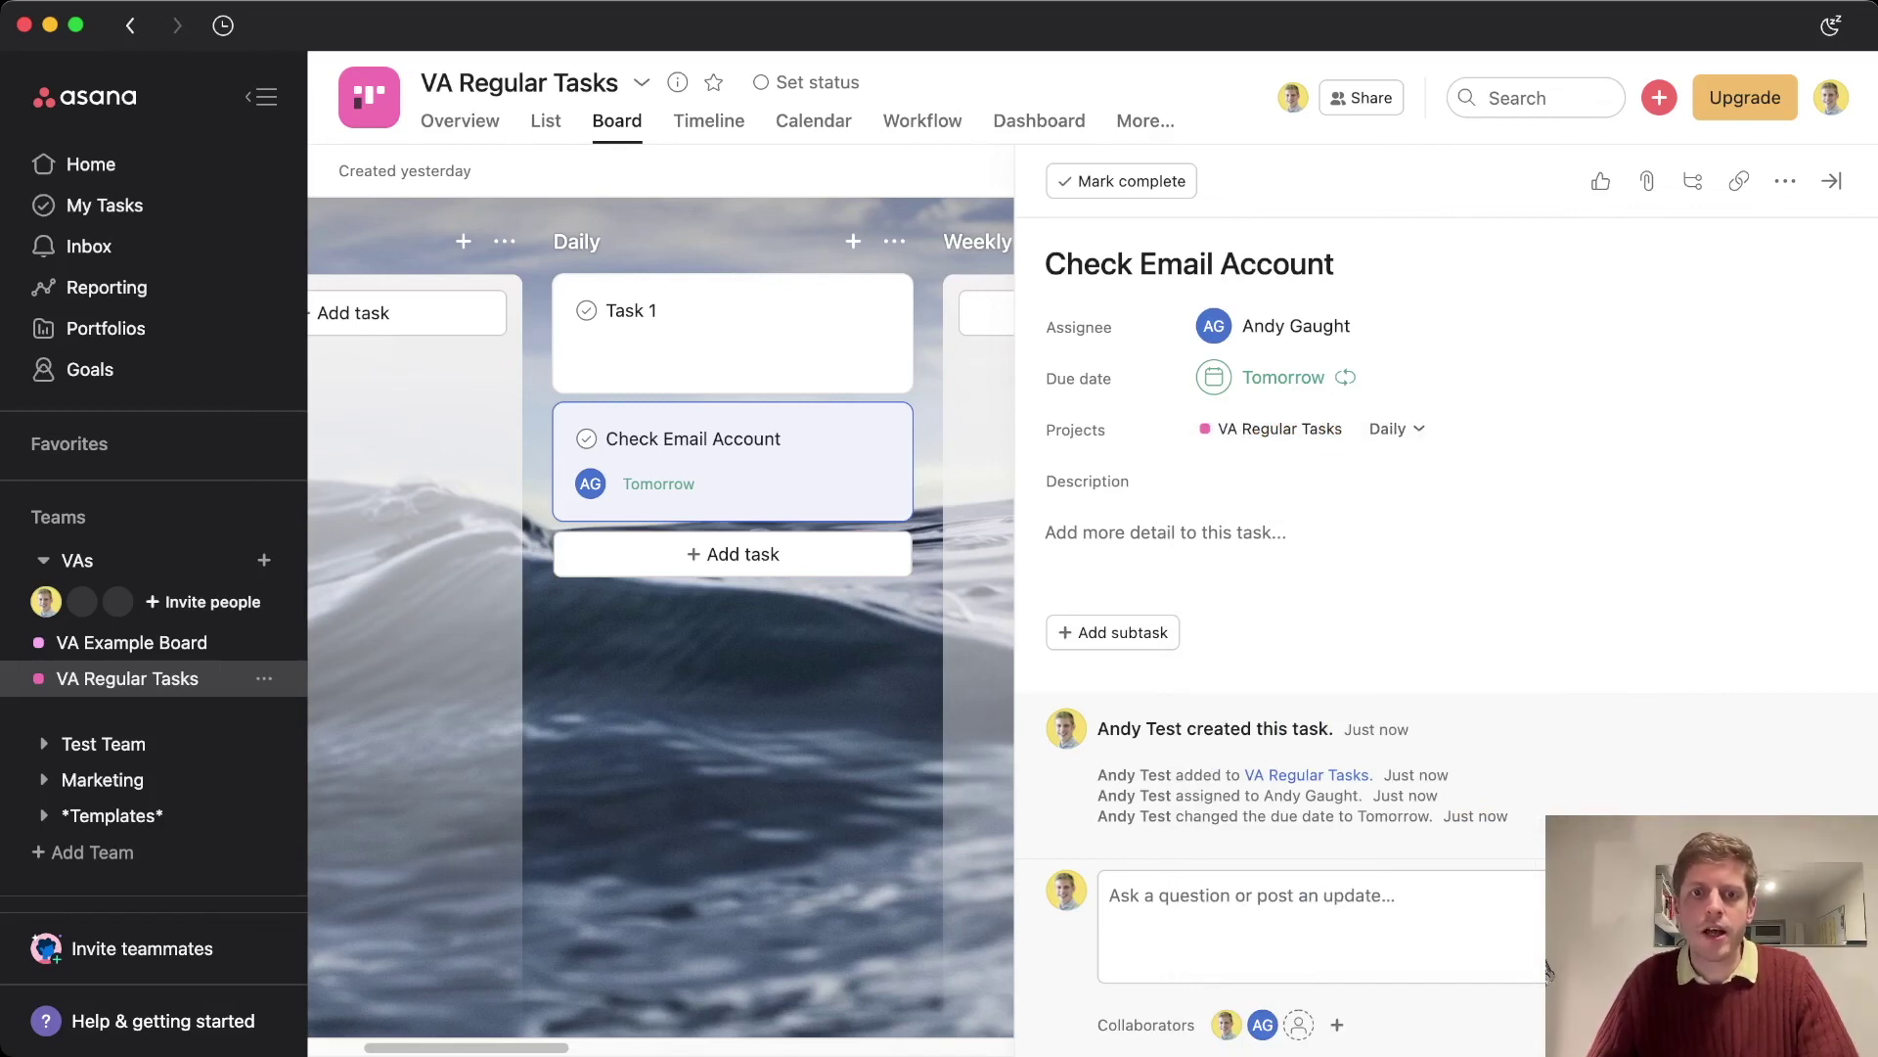
pyautogui.press('Escape')
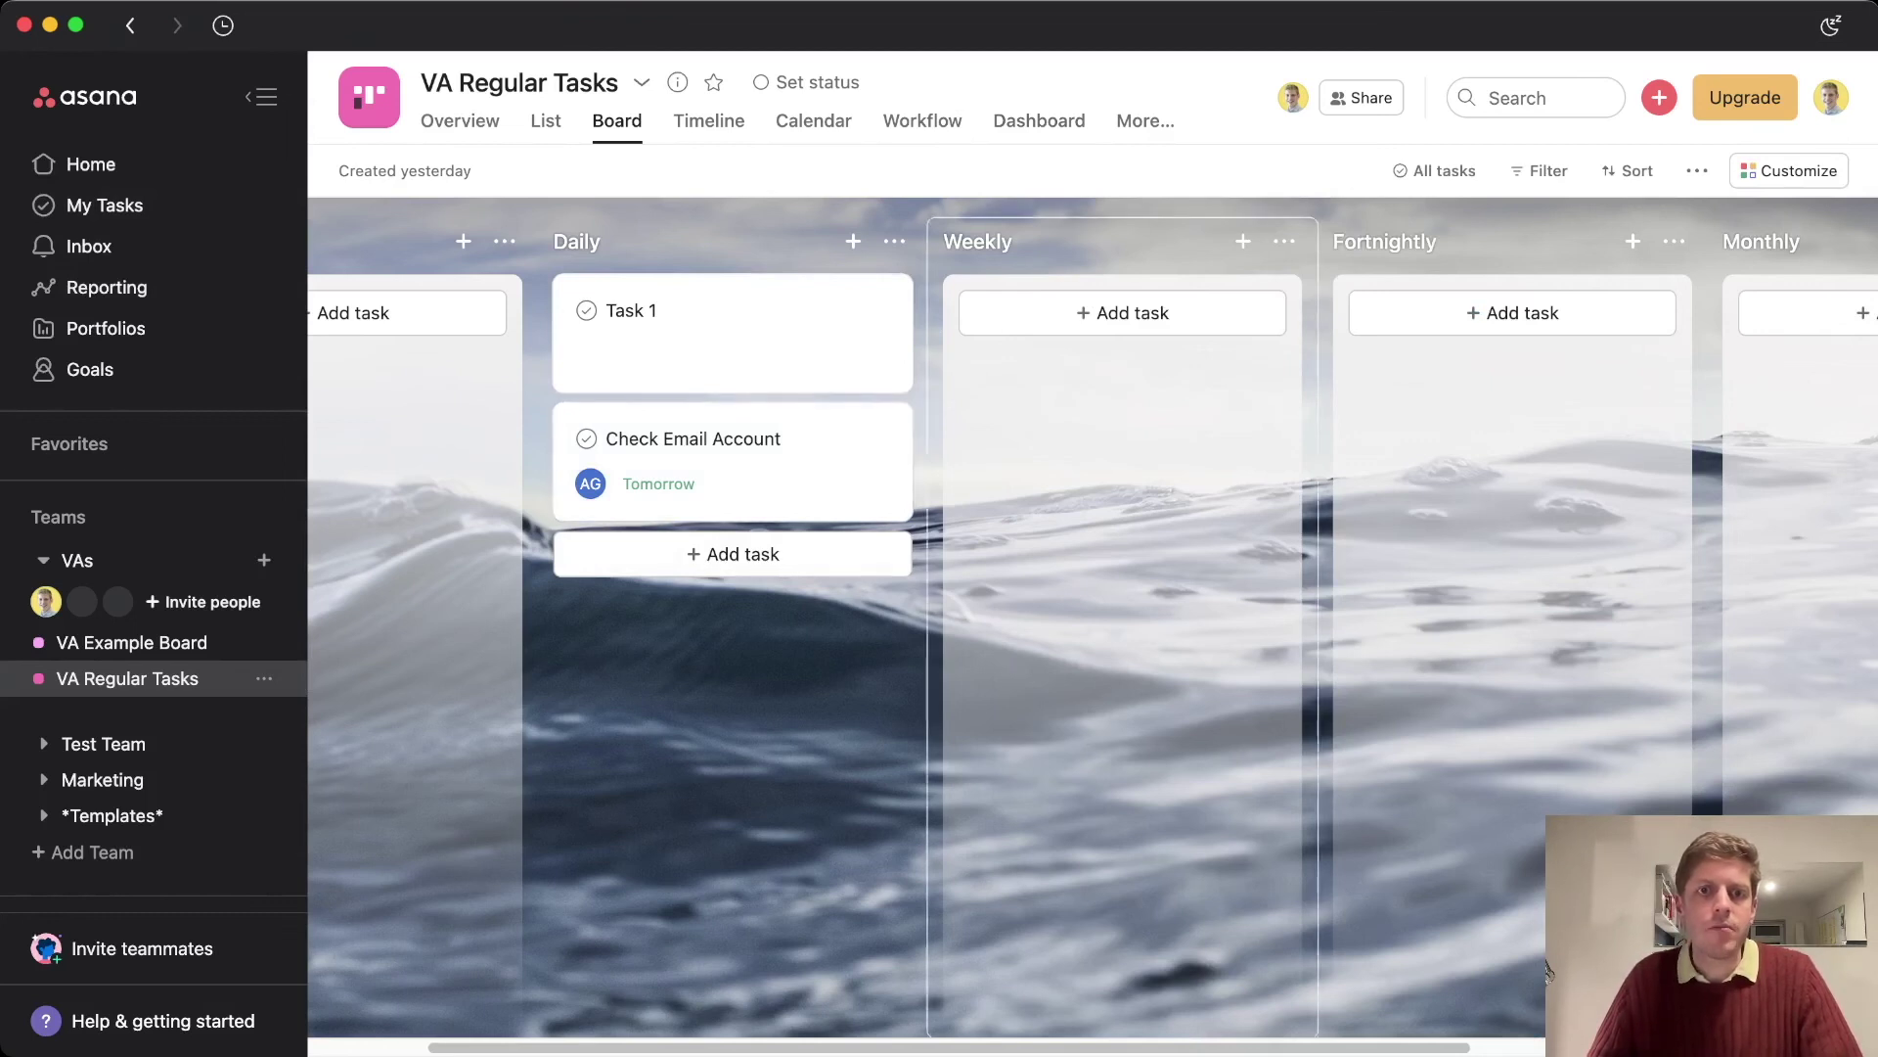
# Add a 'Set up 1-2-1 with VA' card to the Weekly column and review its details
pyautogui.click(1133, 312)
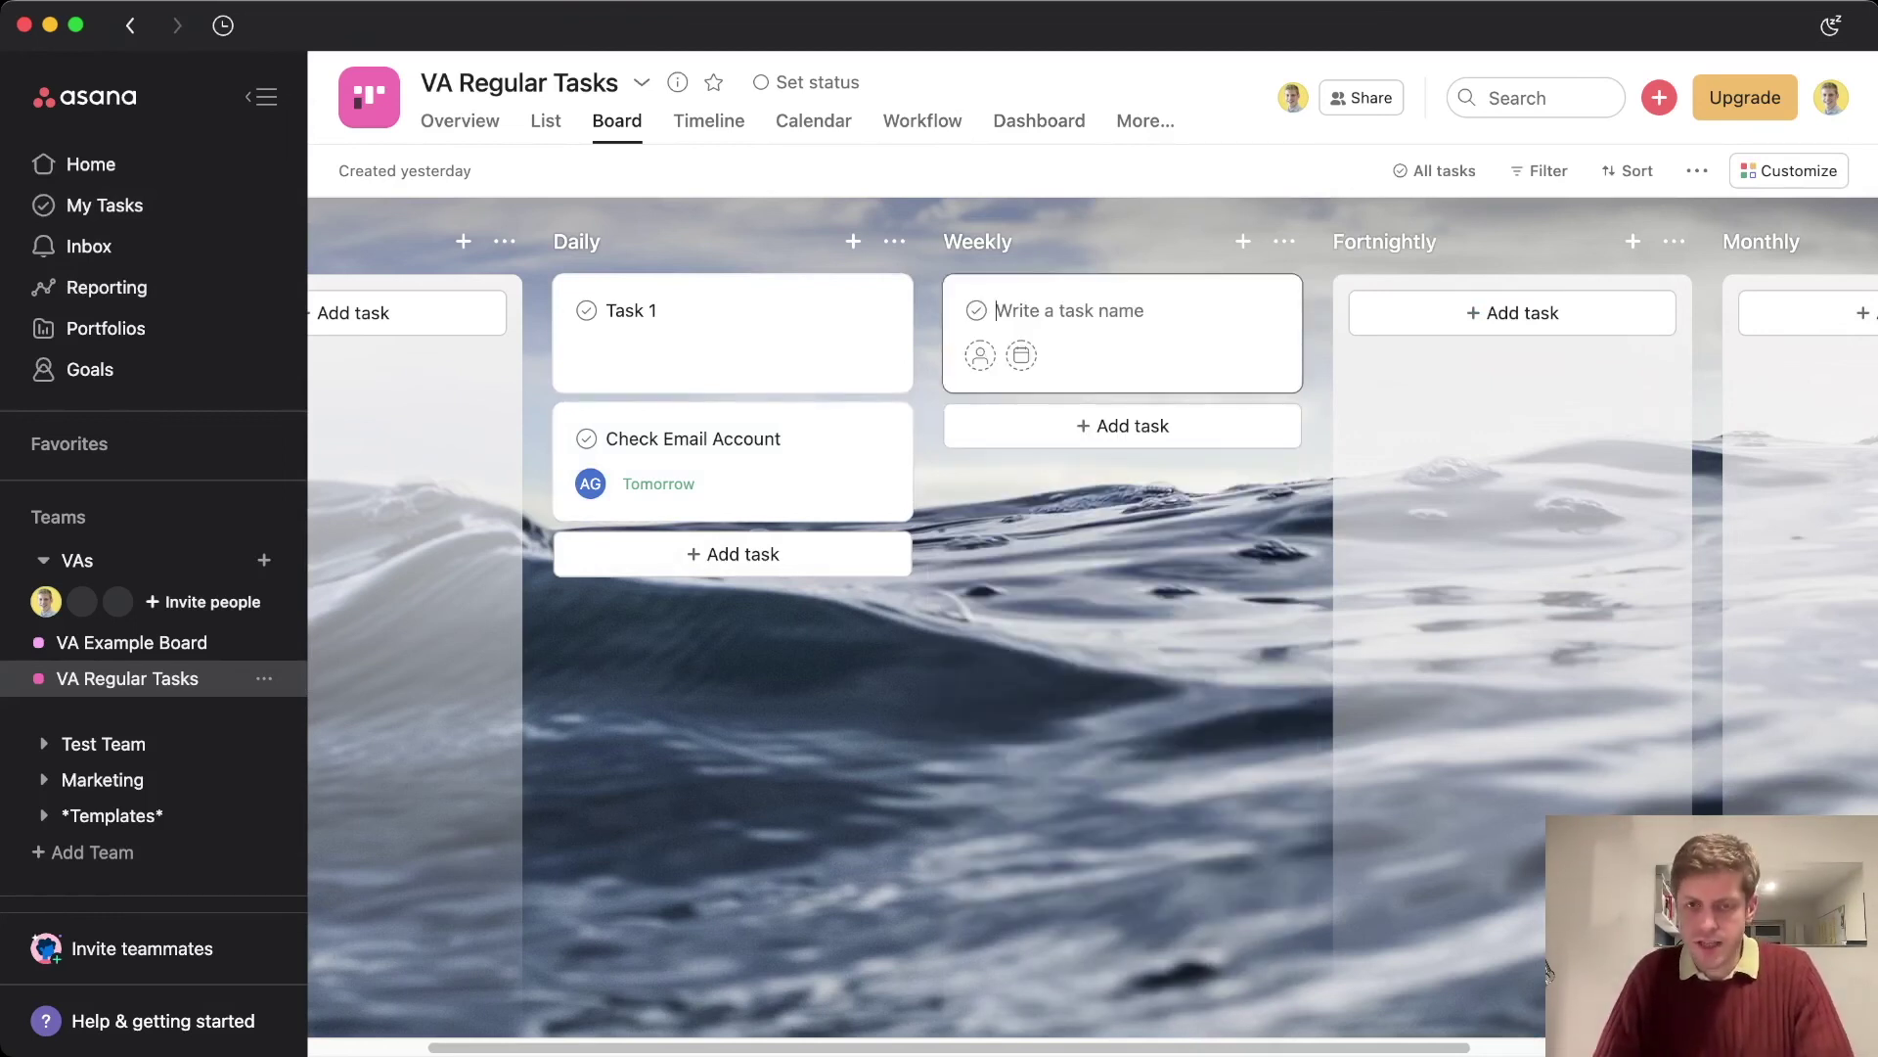
pyautogui.write('Set up 1-2-1 with VA')
pyautogui.press('Escape')
pyautogui.press('Return')
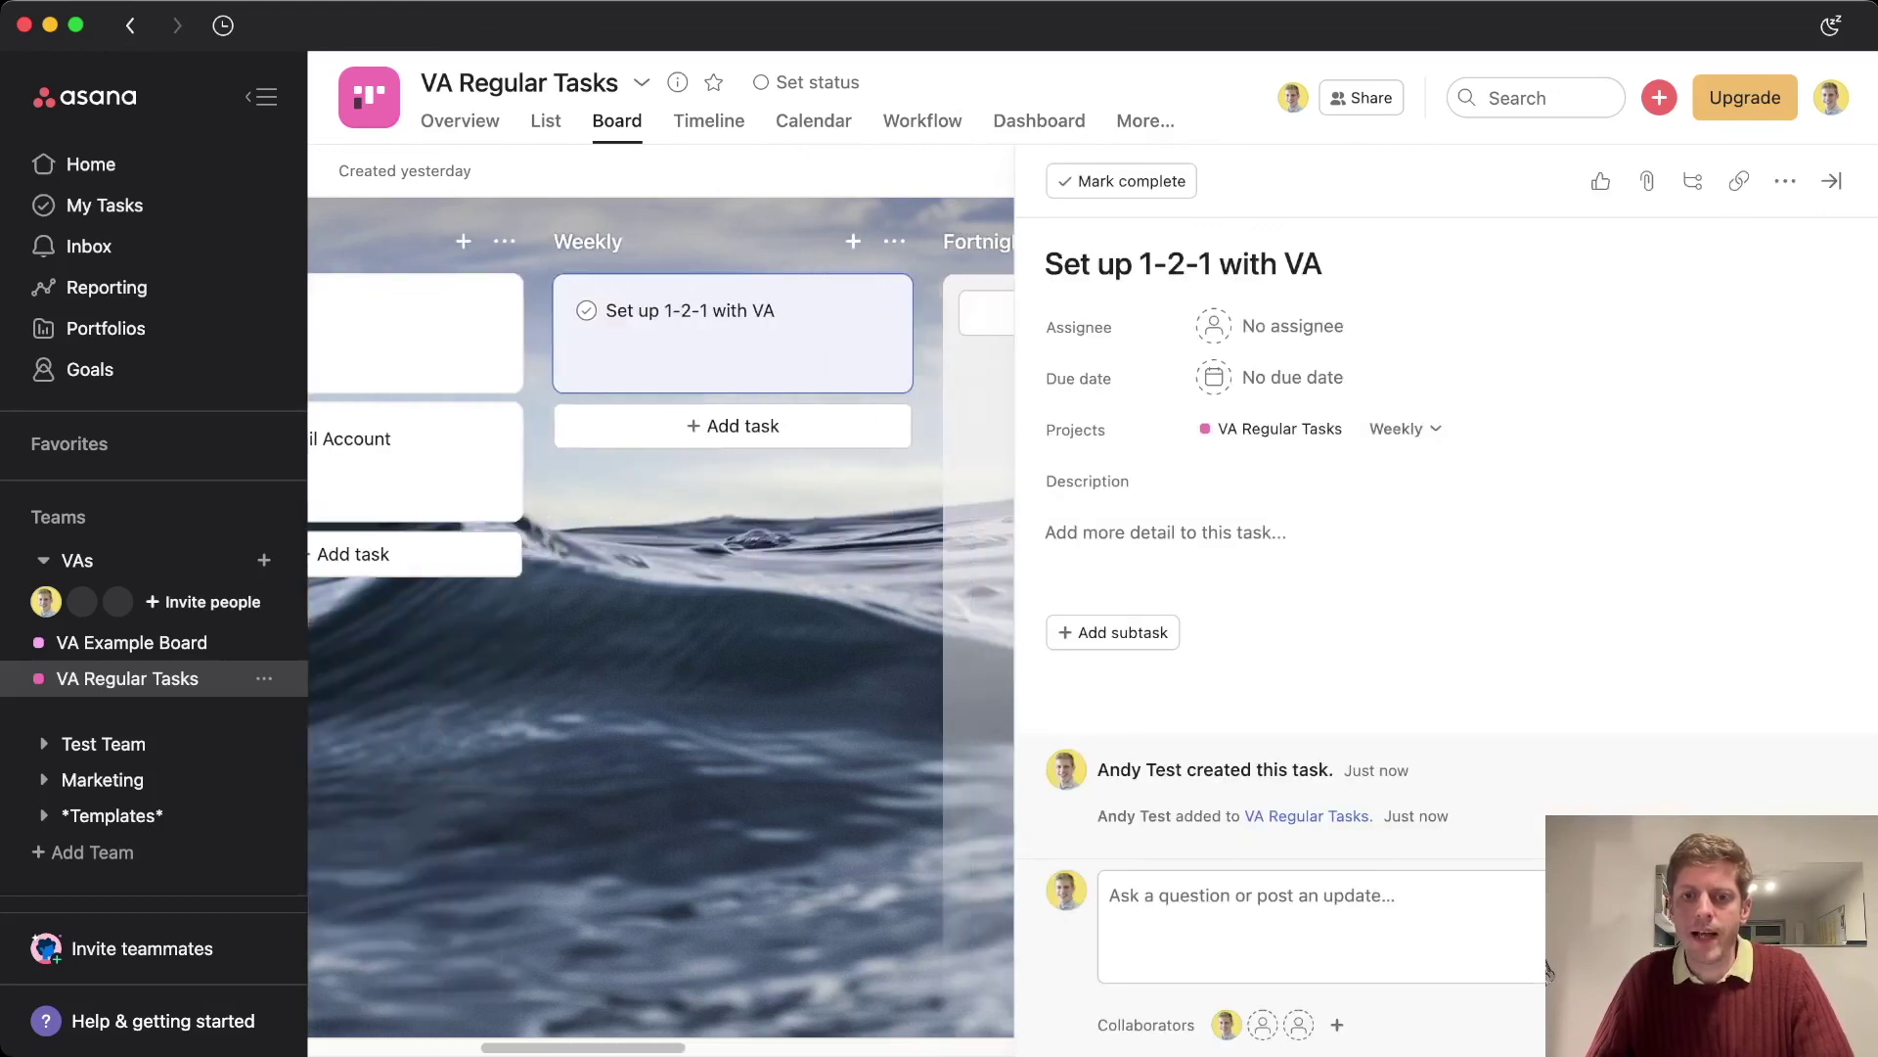
pyautogui.moveTo(1228, 1022)
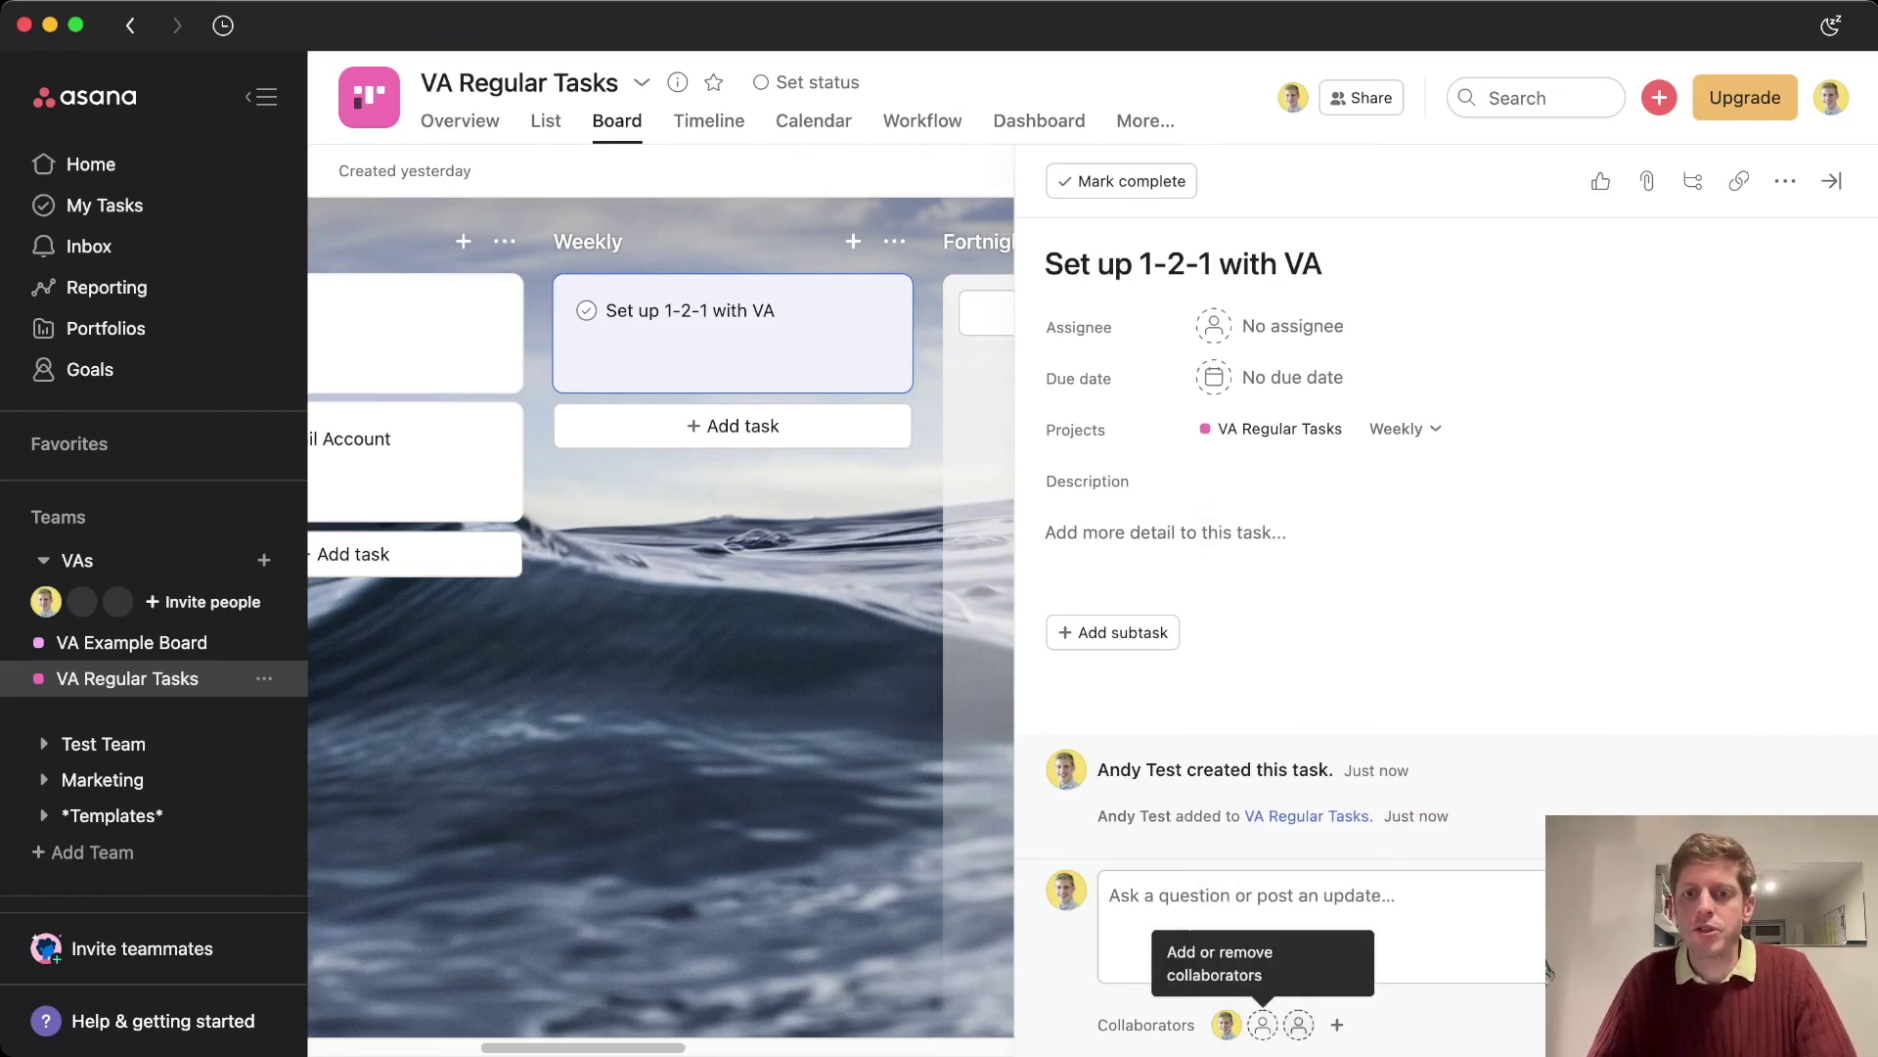
pyautogui.click(1544, 969)
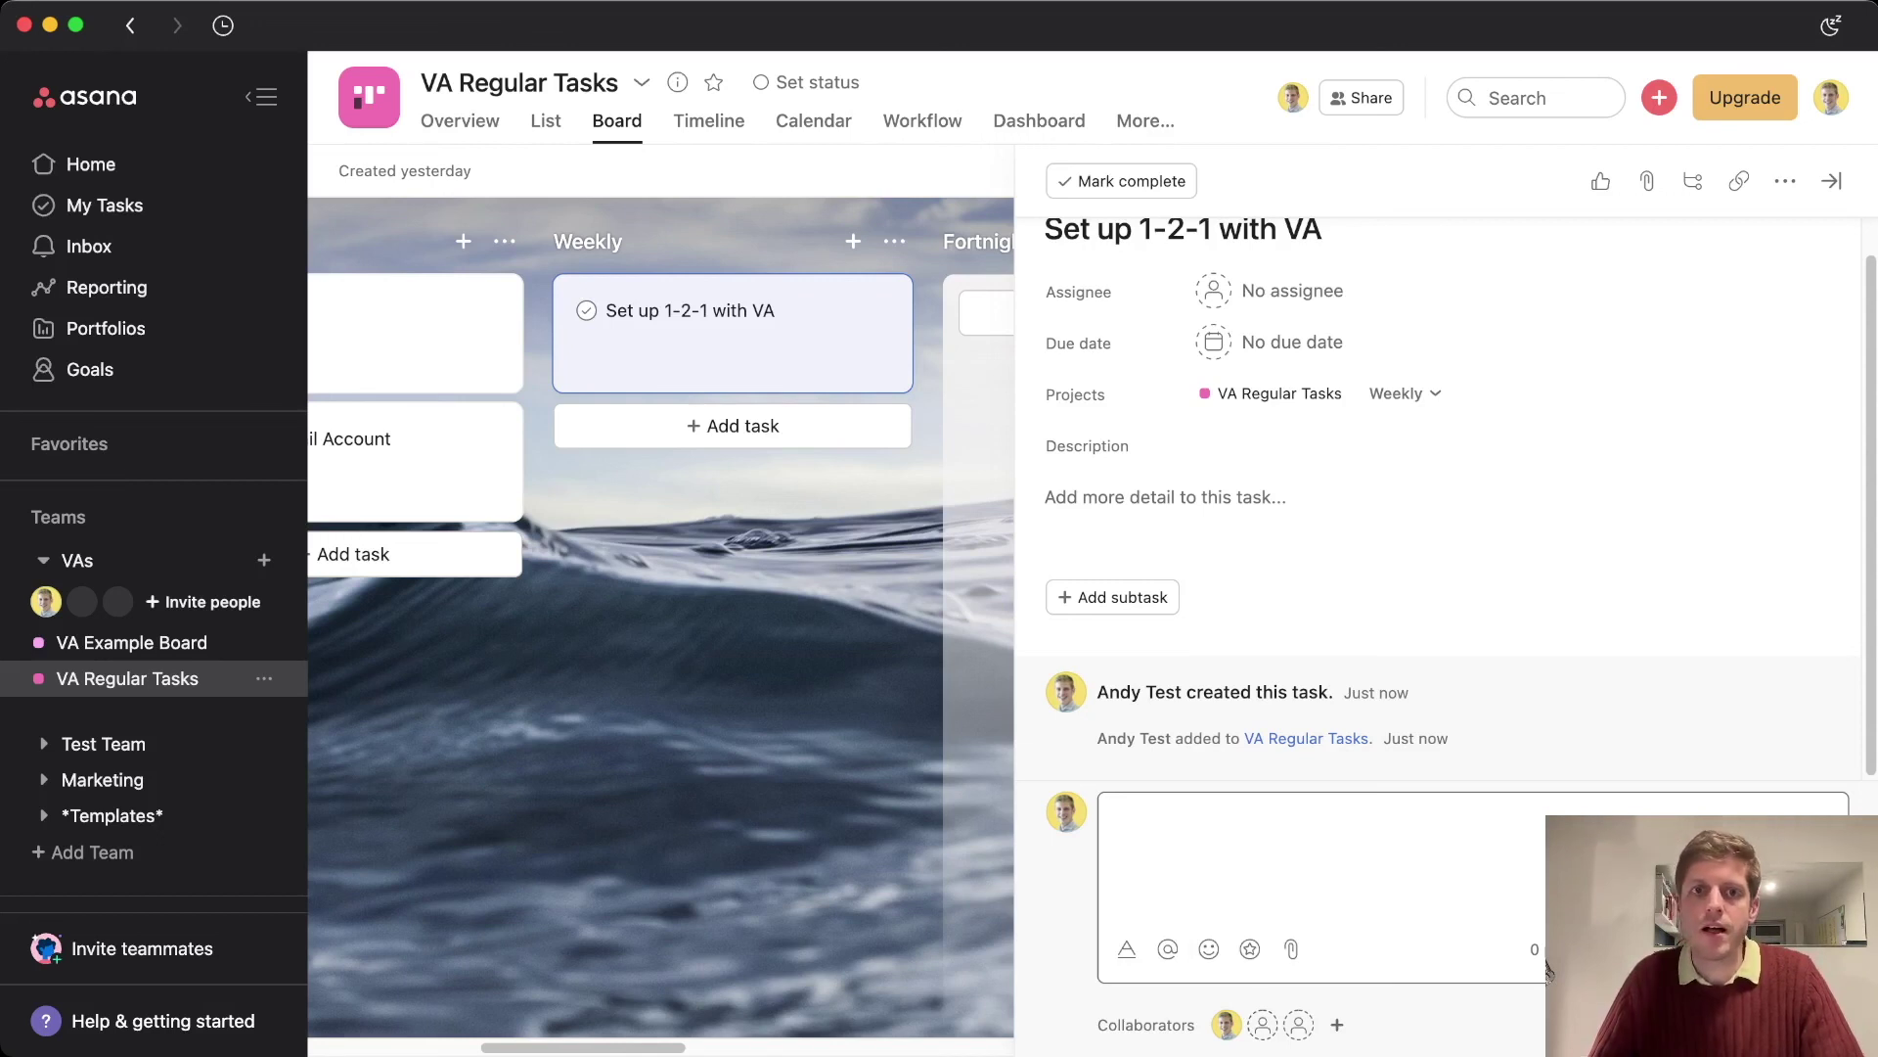
pyautogui.press('Escape')
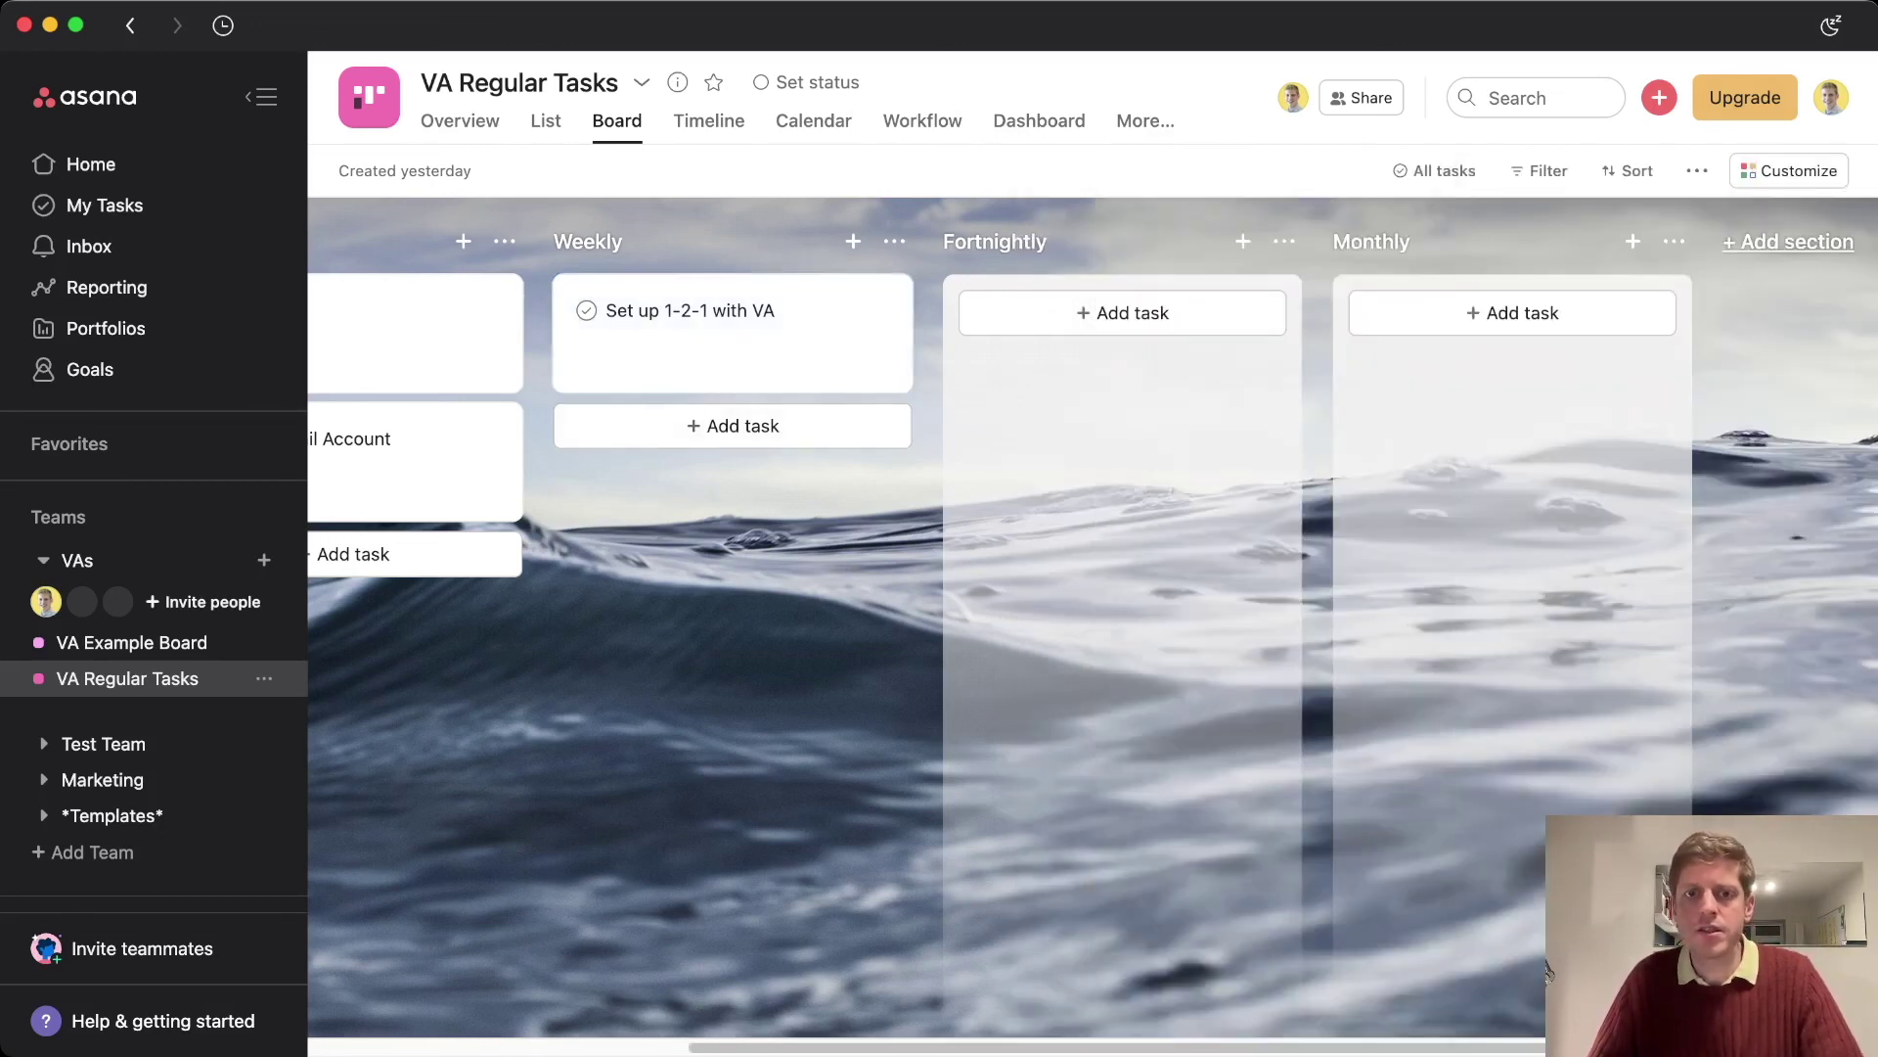
# Switch to the VA Example Board project from the sidebar
pyautogui.click(131, 642)
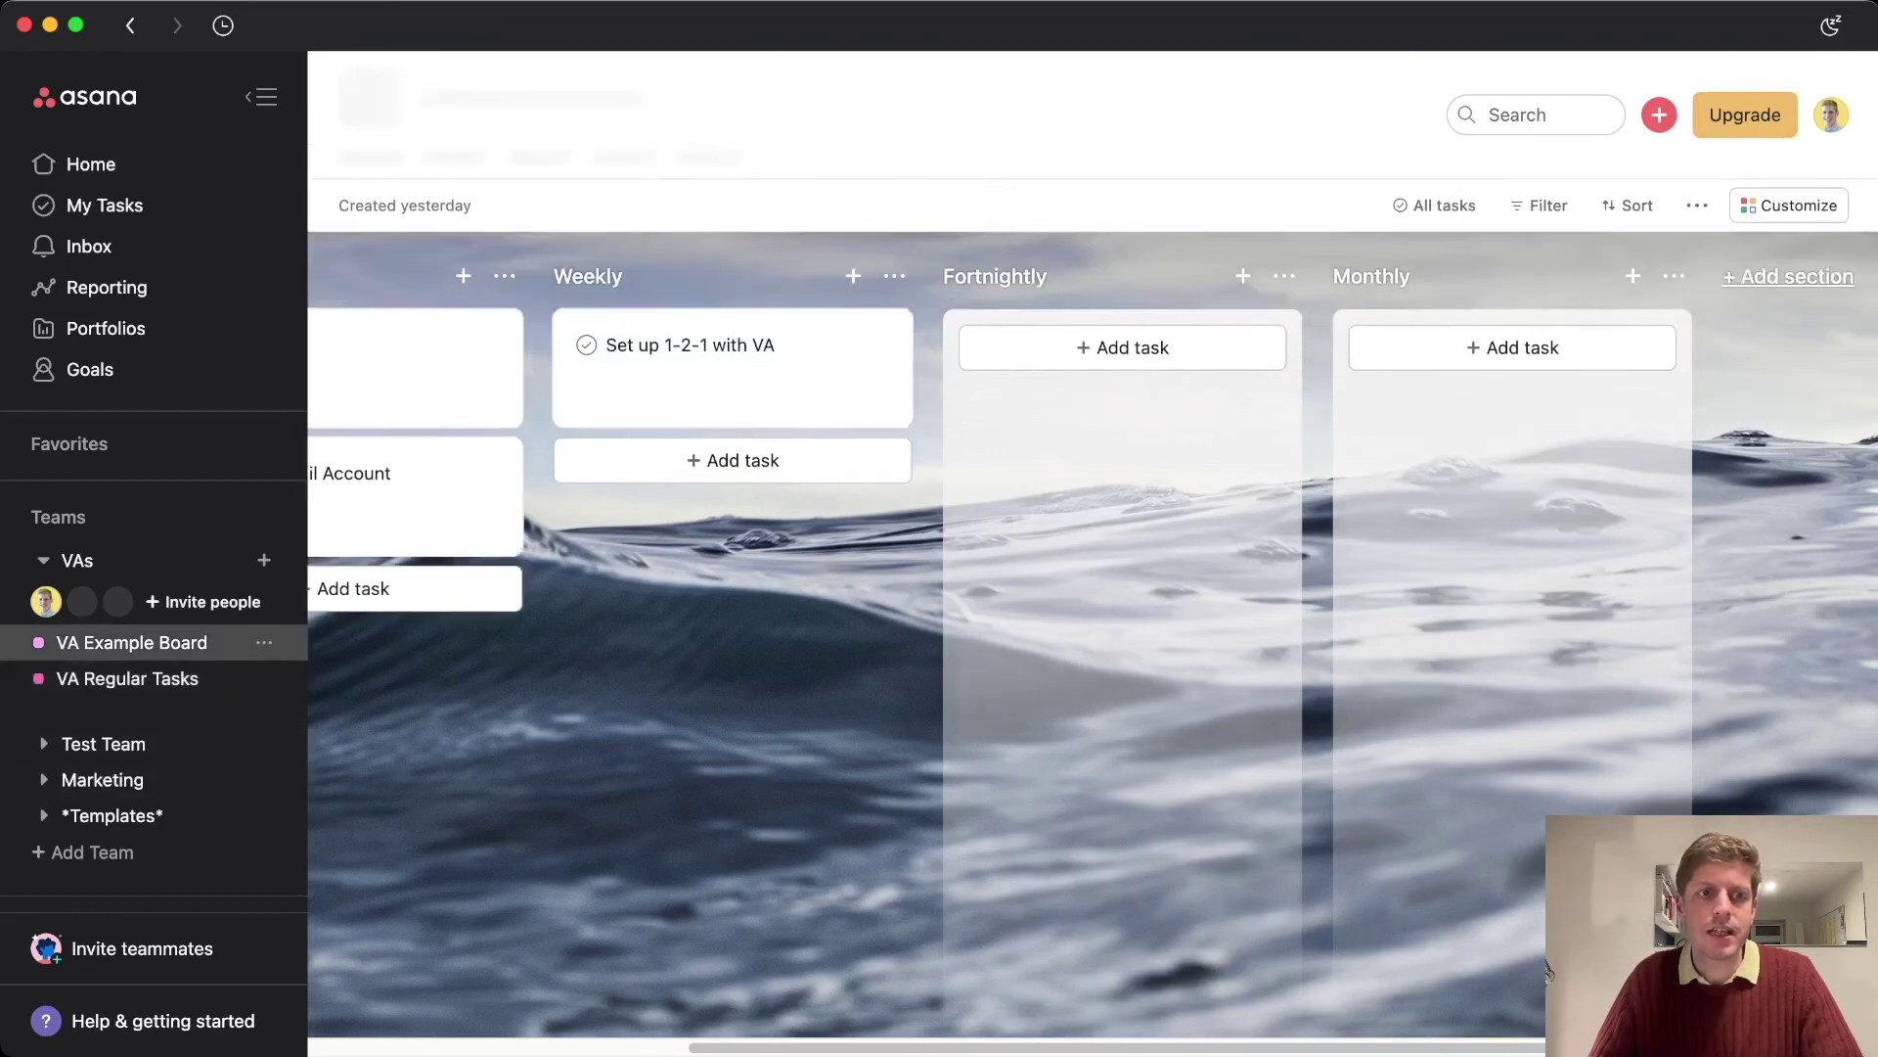